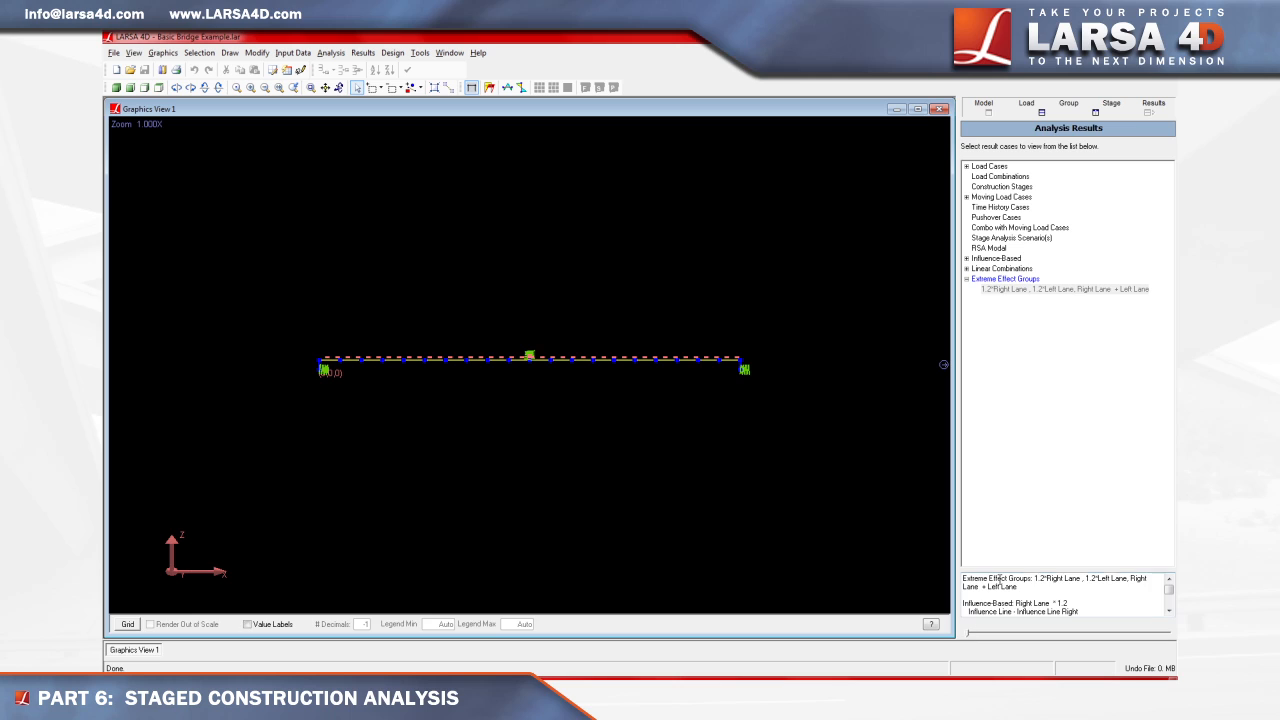
- Clear the selection and create a structure group named "Span 1 Segment 1" from the first half of the first span
{"action": "left_click", "coordinate": [1068, 108]}
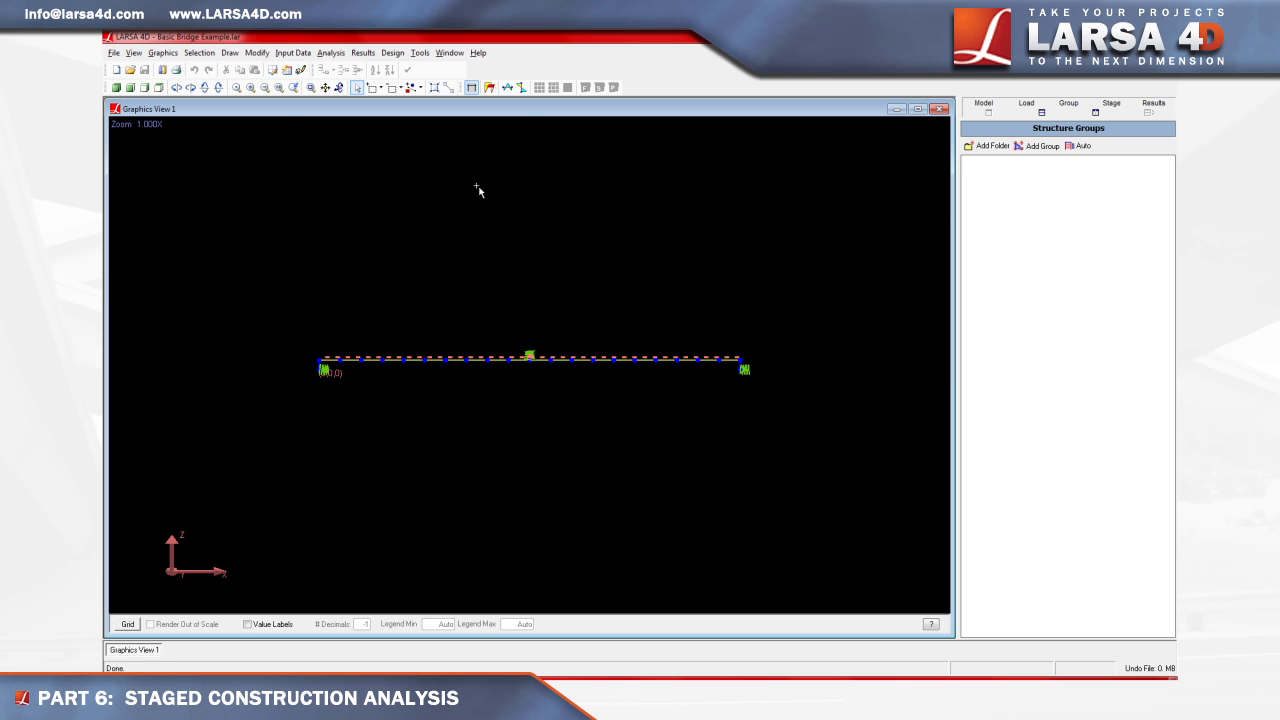
{"action": "left_click", "coordinate": [199, 52]}
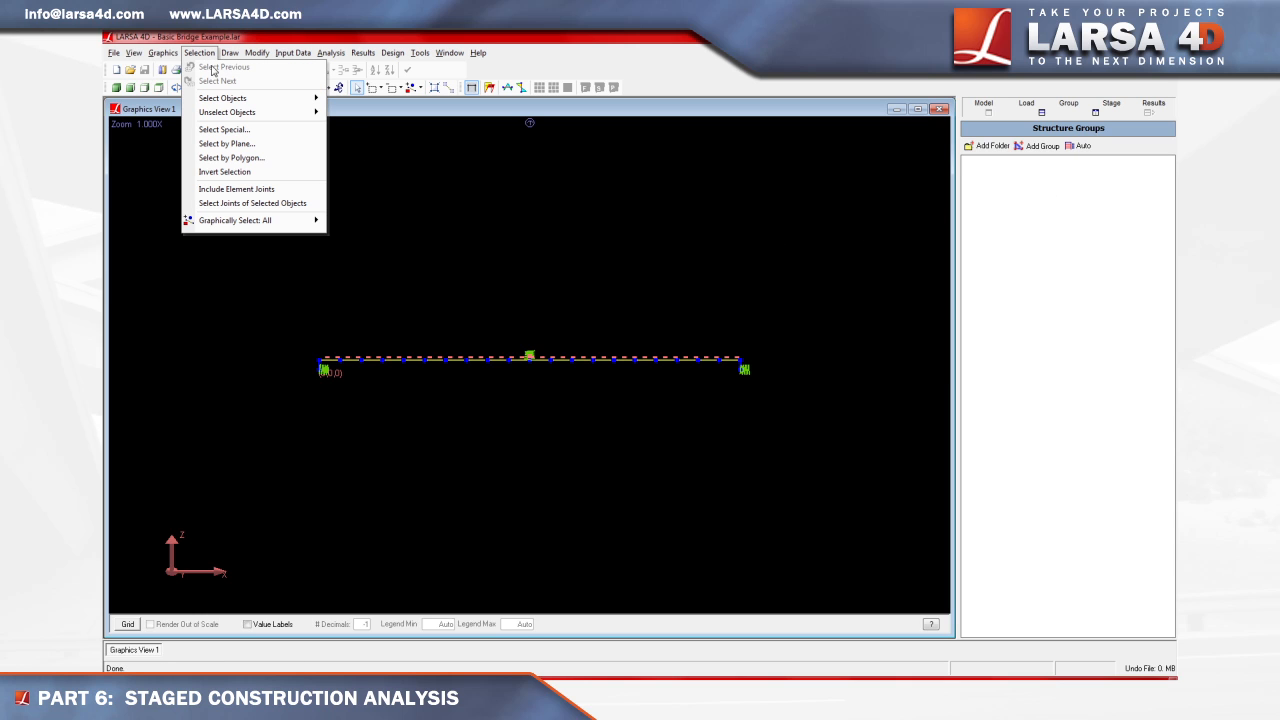
{"action": "mouse_move", "coordinate": [256, 113]}
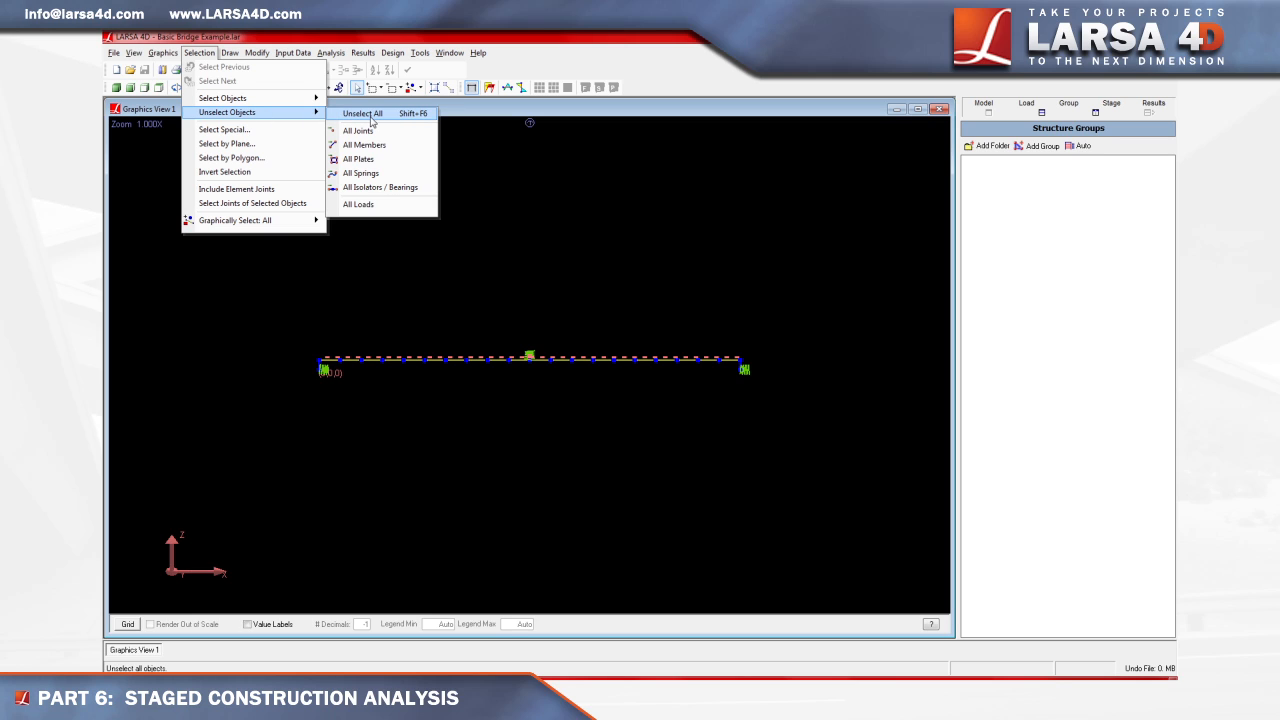
{"action": "left_click", "coordinate": [372, 120]}
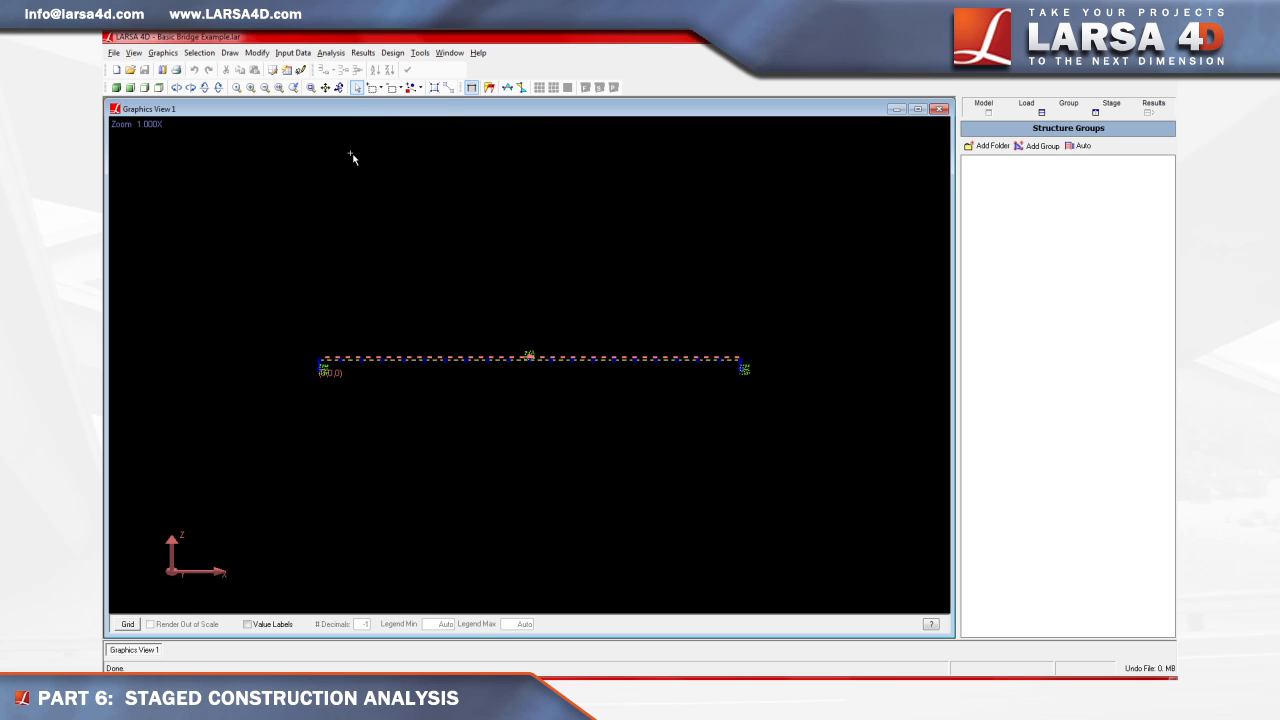
{"action": "left_click", "coordinate": [372, 88]}
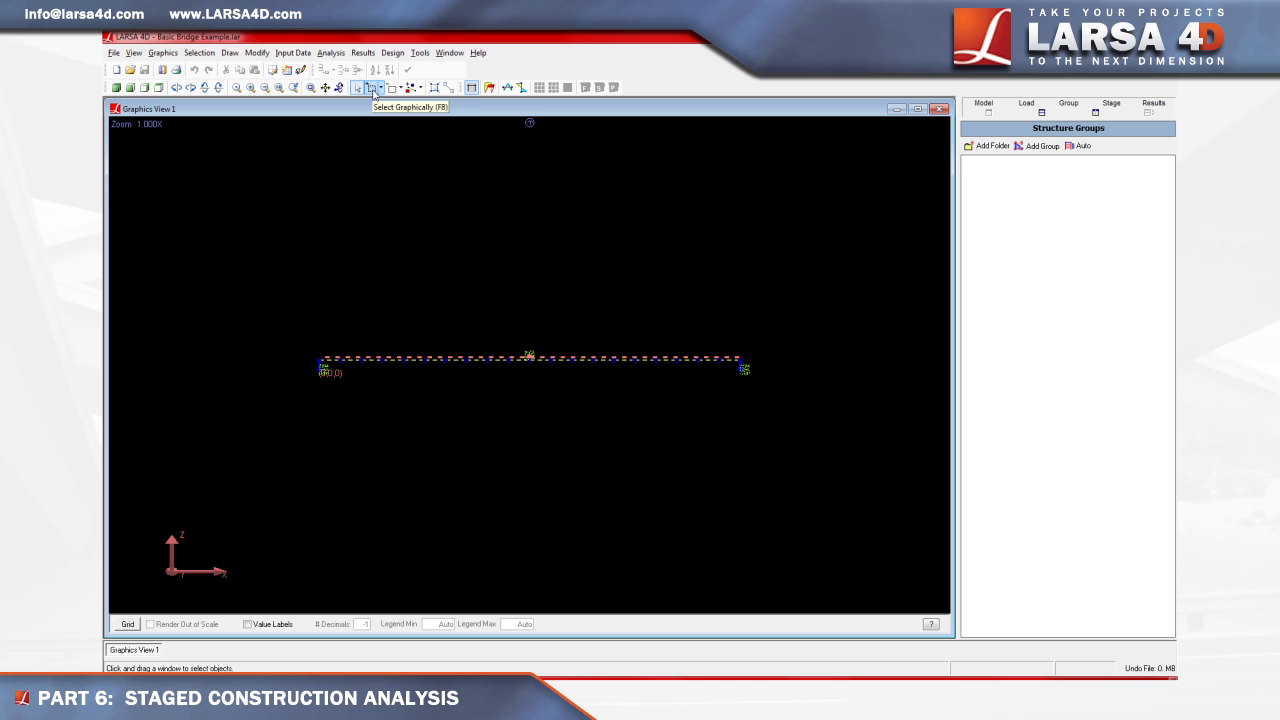
{"action": "left_click_drag", "start_coordinate": [303, 340], "coordinate": [425, 432]}
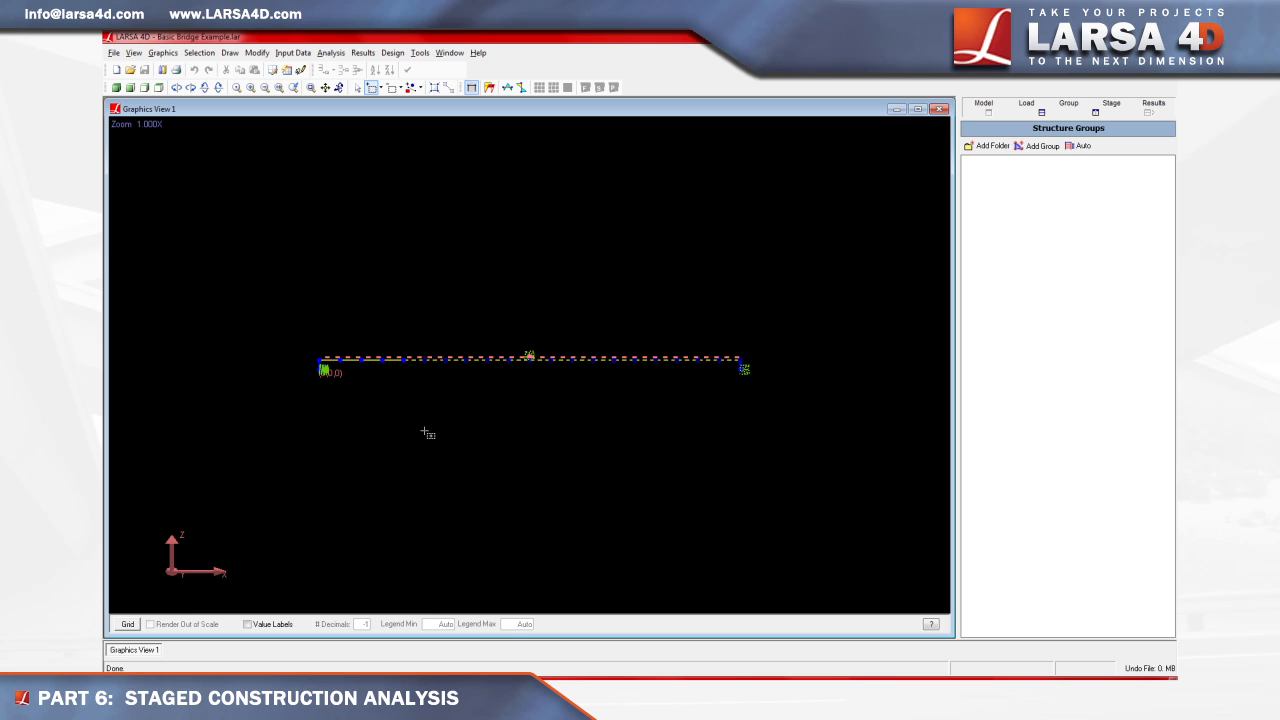
{"action": "left_click_drag", "start_coordinate": [388, 339], "coordinate": [426, 401]}
{"action": "left_click", "coordinate": [1031, 148]}
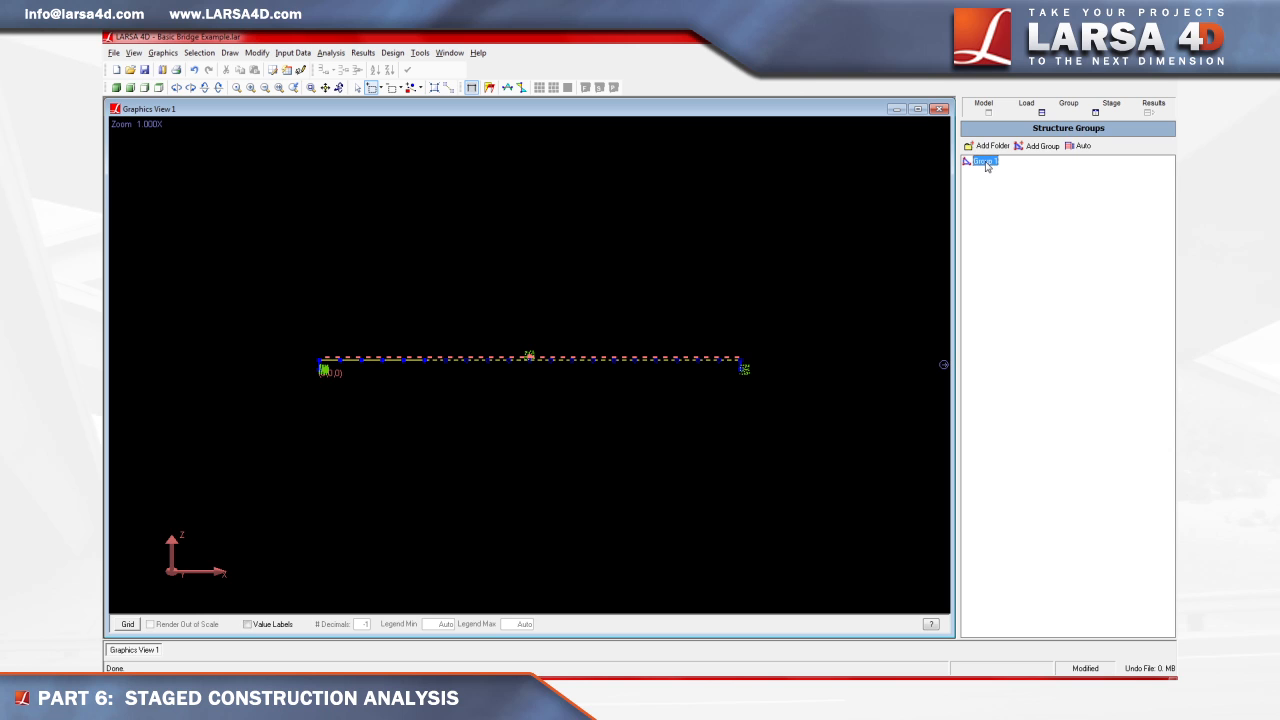
{"action": "right_click", "coordinate": [985, 161]}
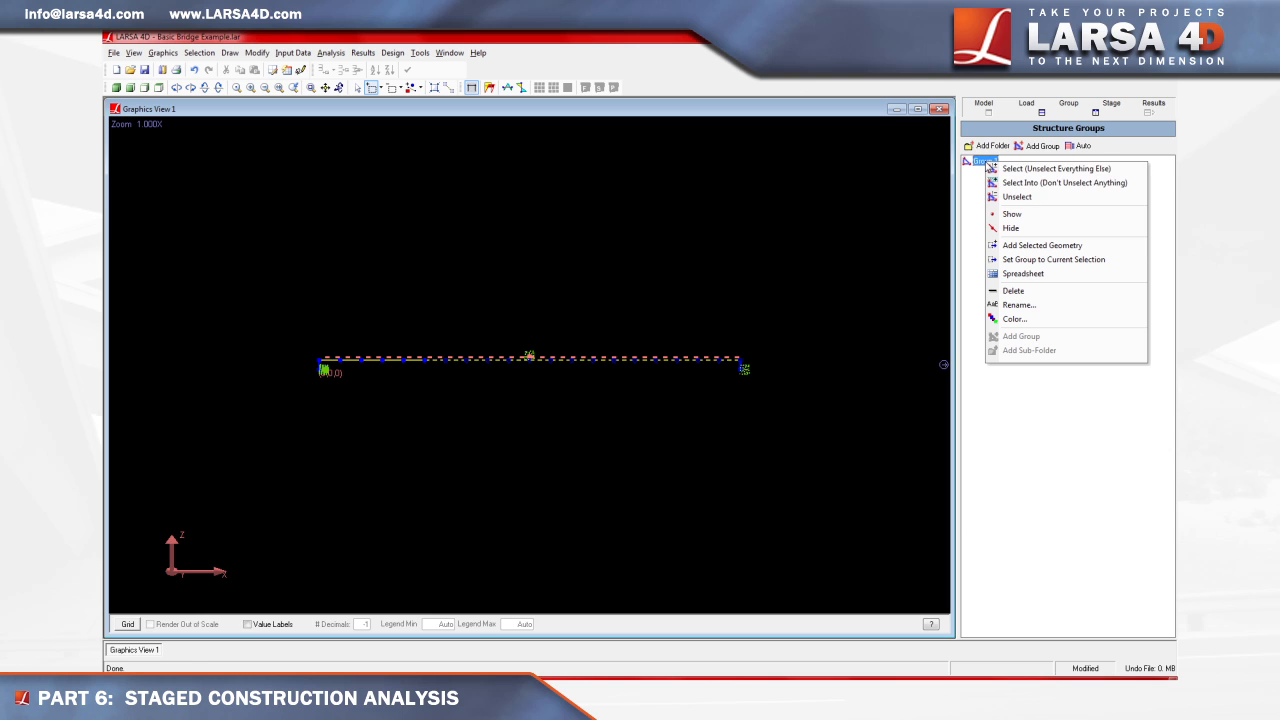
{"action": "left_click", "coordinate": [1016, 304]}
{"action": "type", "text": "S"}
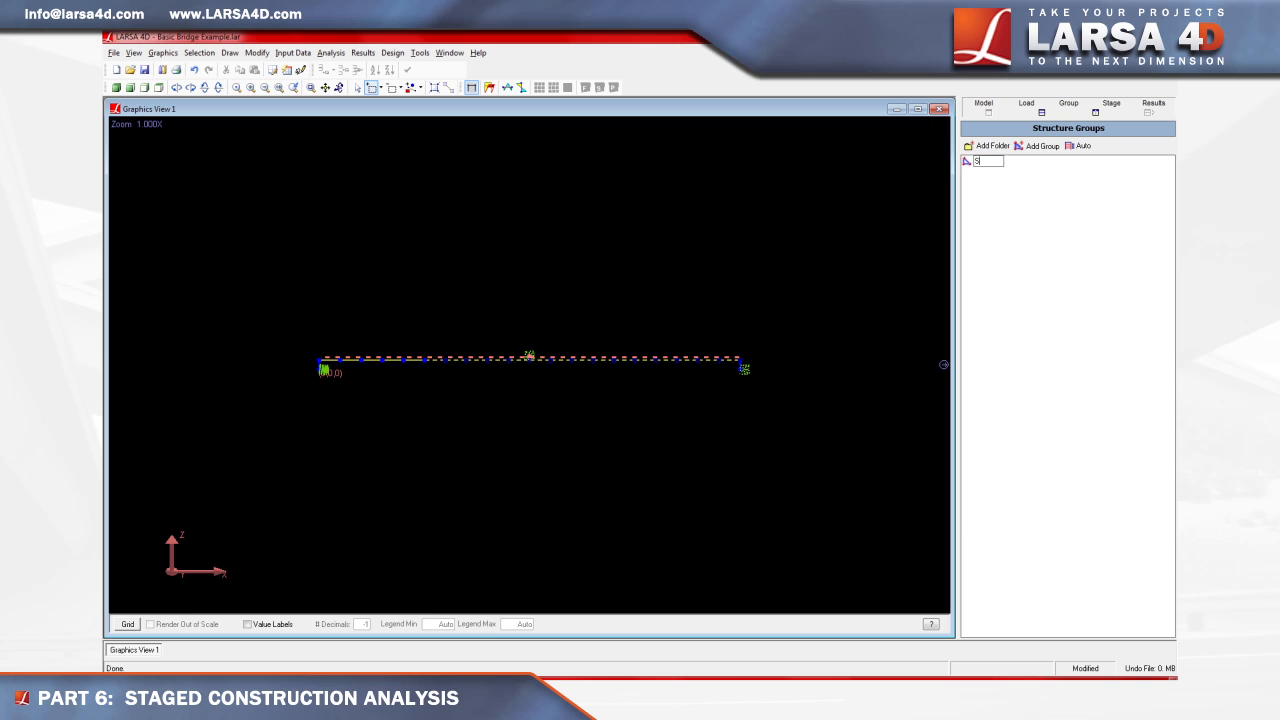
{"action": "type", "text": "pan 1 Segment 1"}
{"action": "key", "text": "Return"}
- Clear the selection and create a structure group named "Span 1 Segment 2" from the second half of the first span
{"action": "left_click", "coordinate": [199, 52]}
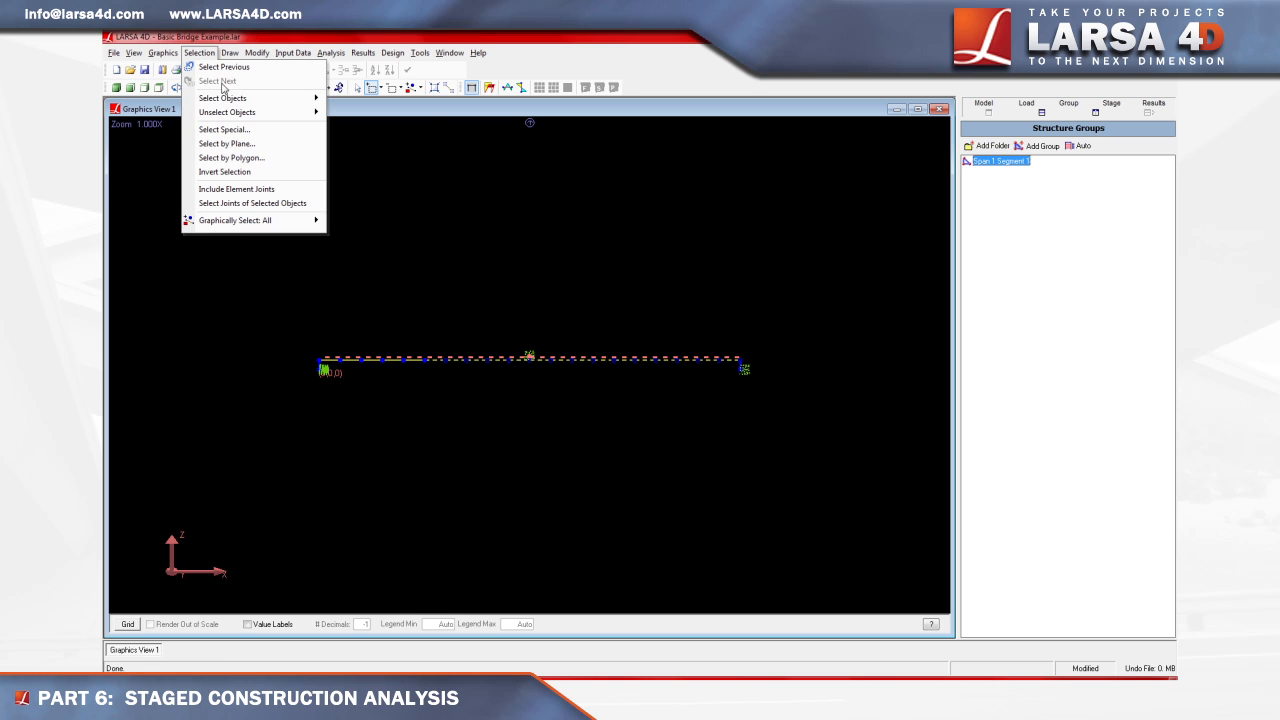
{"action": "mouse_move", "coordinate": [298, 117]}
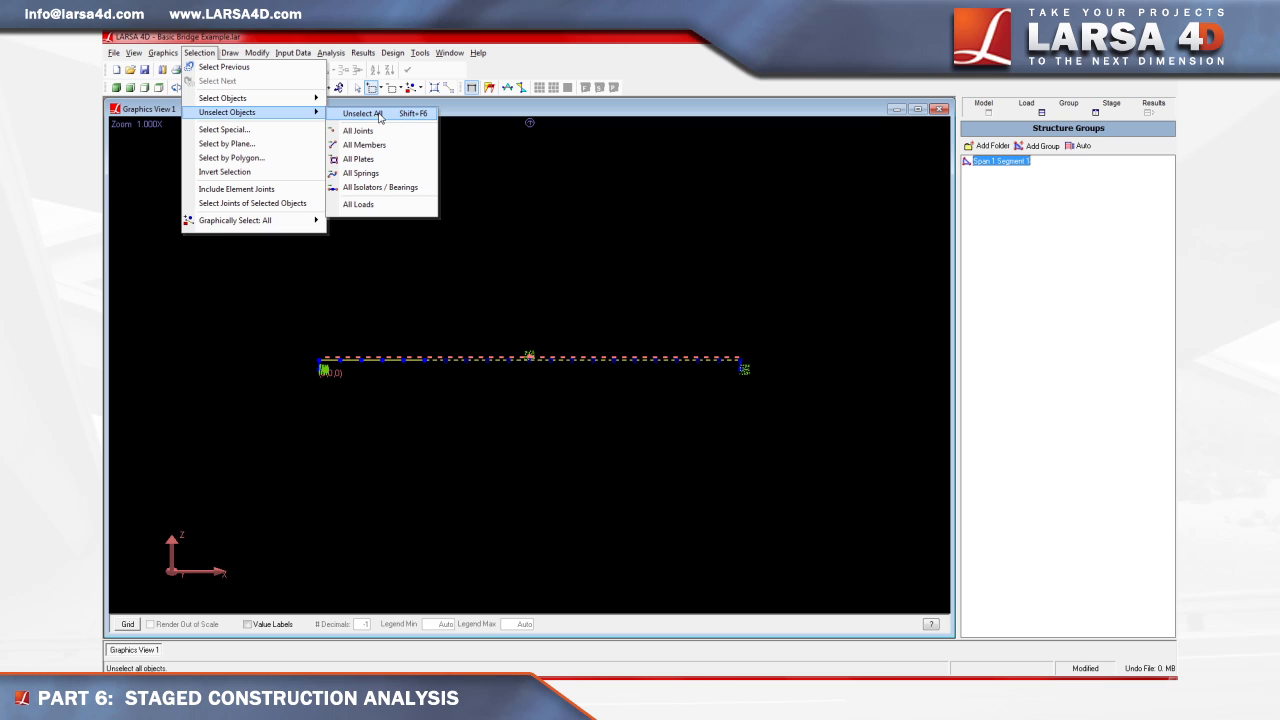
{"action": "left_click", "coordinate": [380, 118]}
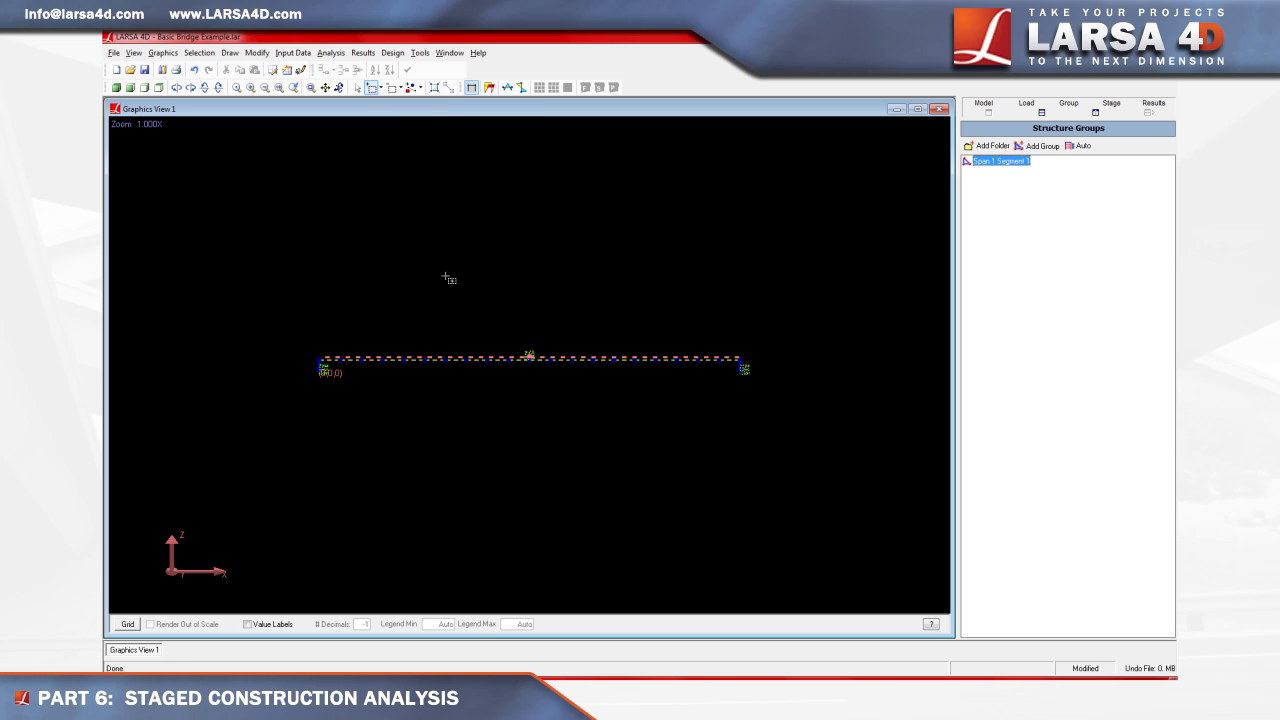
{"action": "left_click_drag", "start_coordinate": [430, 346], "coordinate": [531, 397]}
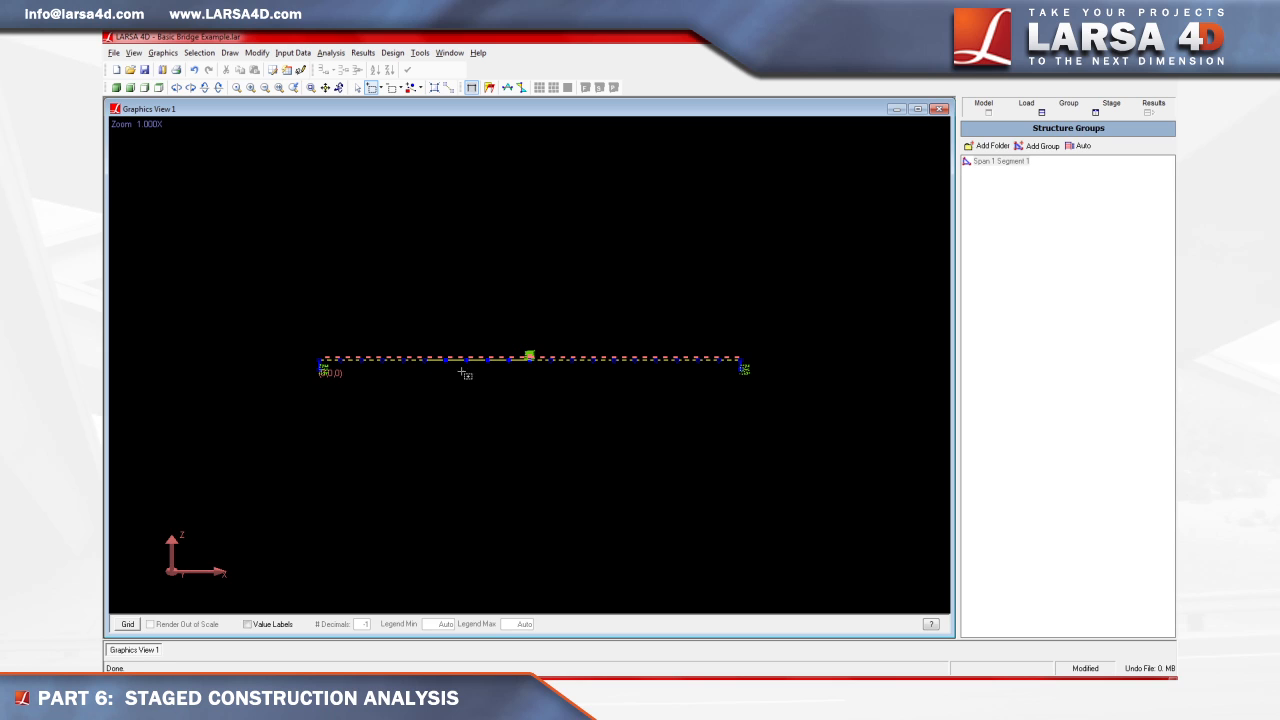
{"action": "left_click", "coordinate": [1039, 155]}
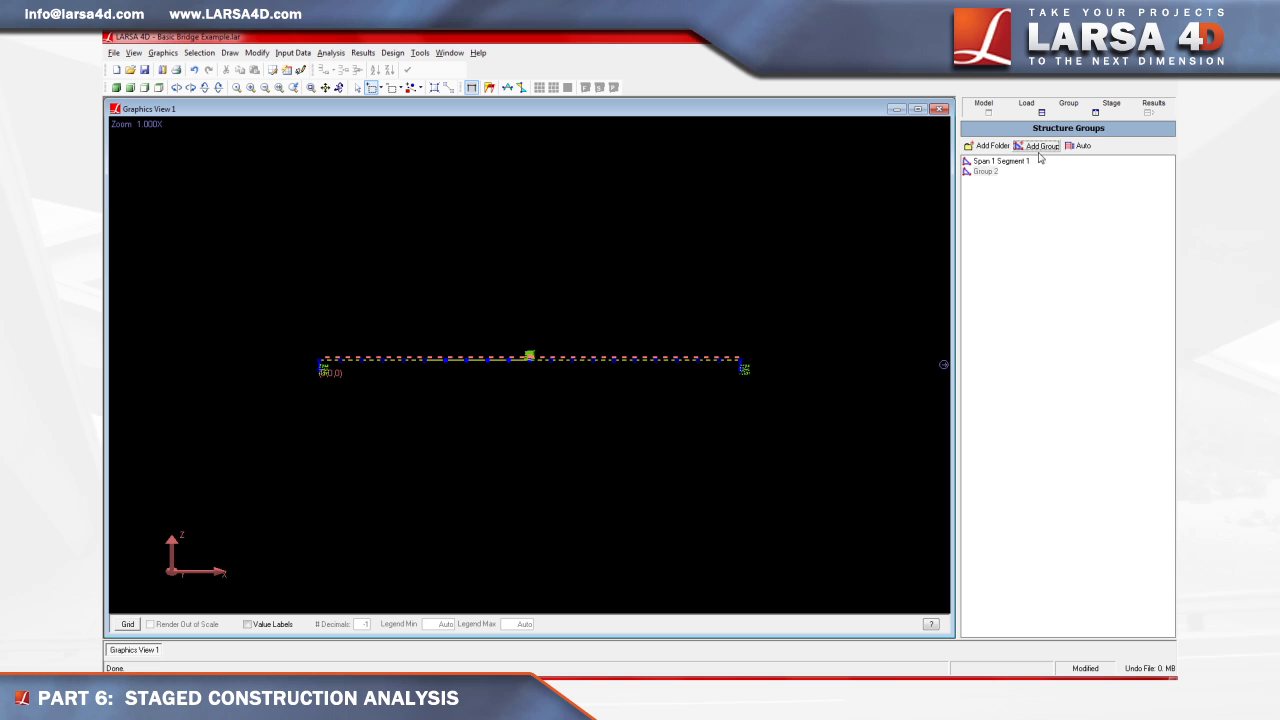
{"action": "right_click", "coordinate": [991, 172]}
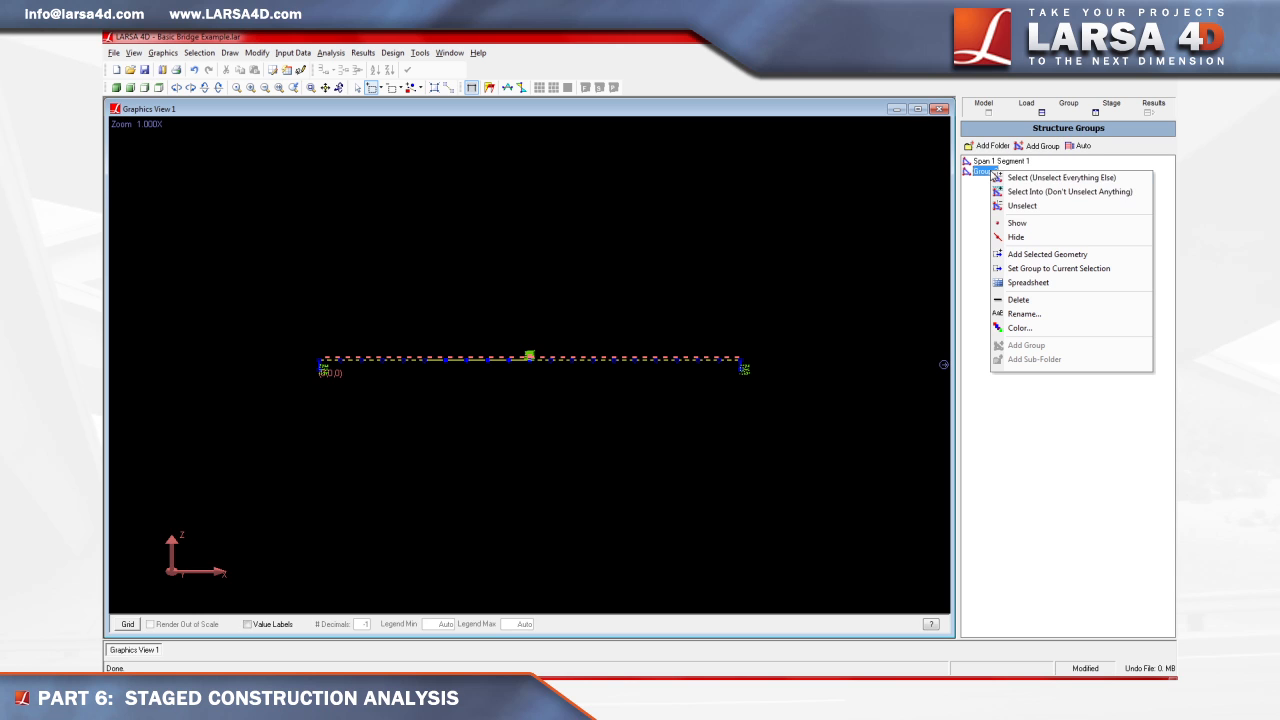
{"action": "left_click", "coordinate": [1023, 314]}
{"action": "type", "text": "S"}
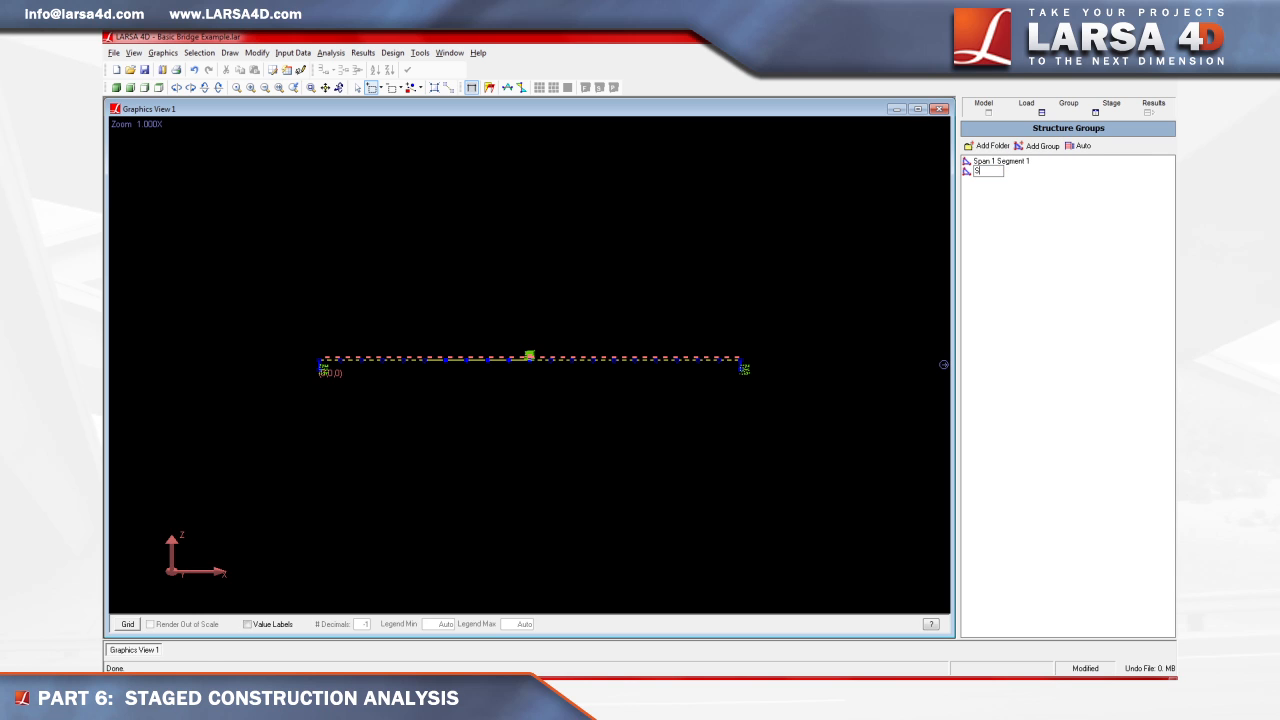
{"action": "type", "text": "pan 1 Segment 2"}
{"action": "key", "text": "Return"}
- Clear the selection and create a structure group named "Span 2 Segment 1" from the first half of the second span
{"action": "left_click", "coordinate": [198, 55]}
{"action": "mouse_move", "coordinate": [269, 115]}
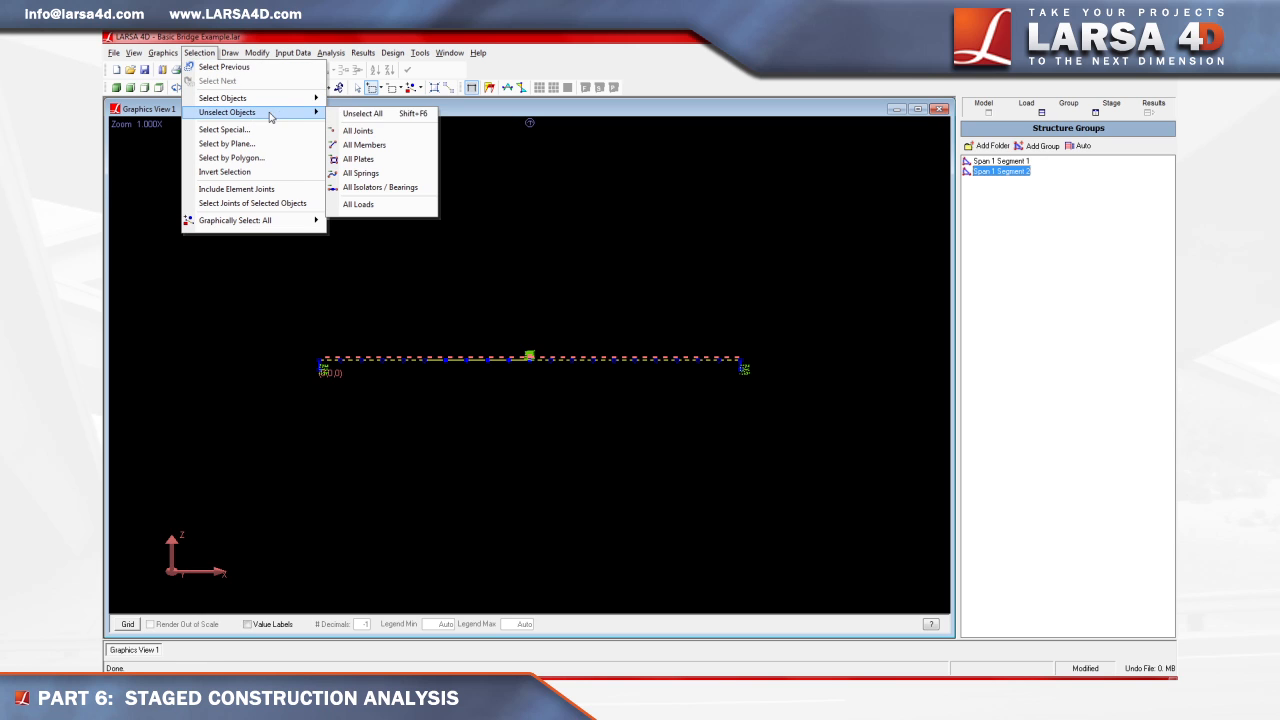
{"action": "left_click", "coordinate": [360, 113]}
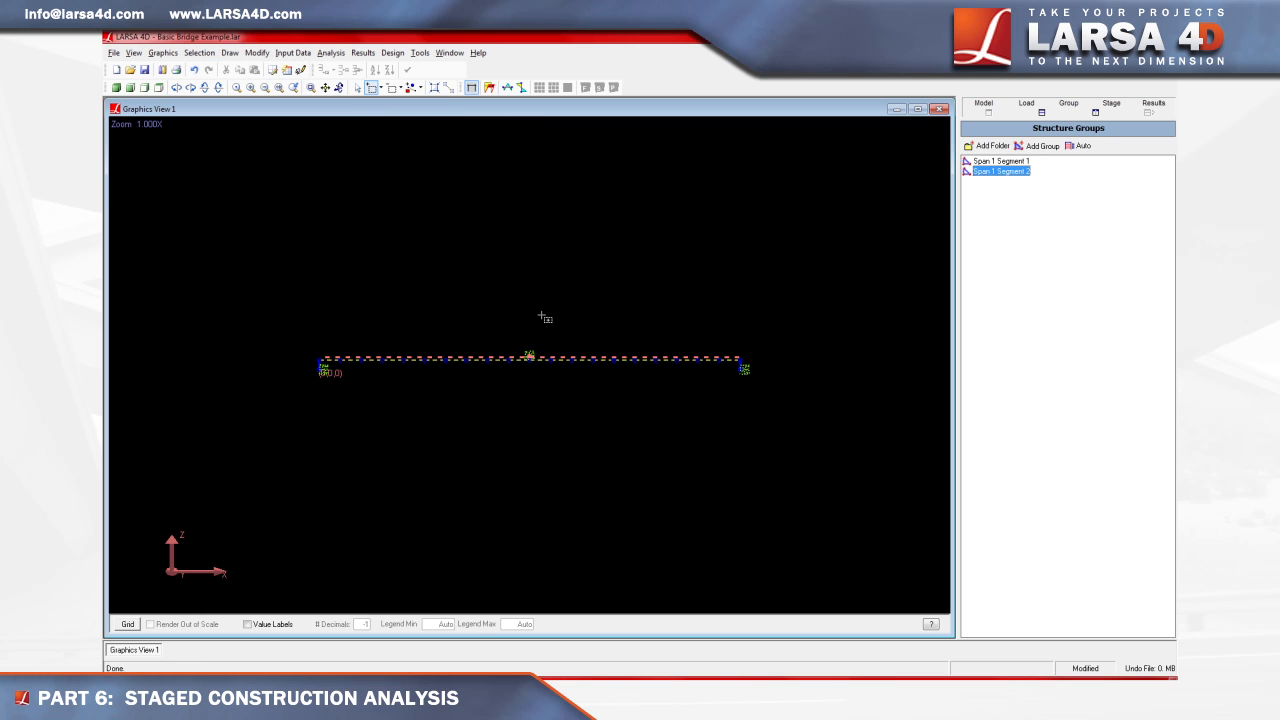
{"action": "mouse_move", "coordinate": [541, 360]}
{"action": "left_mouse_down"}
{"action": "mouse_move", "coordinate": [638, 390]}
{"action": "mouse_move", "coordinate": [537, 351]}
{"action": "left_mouse_up"}
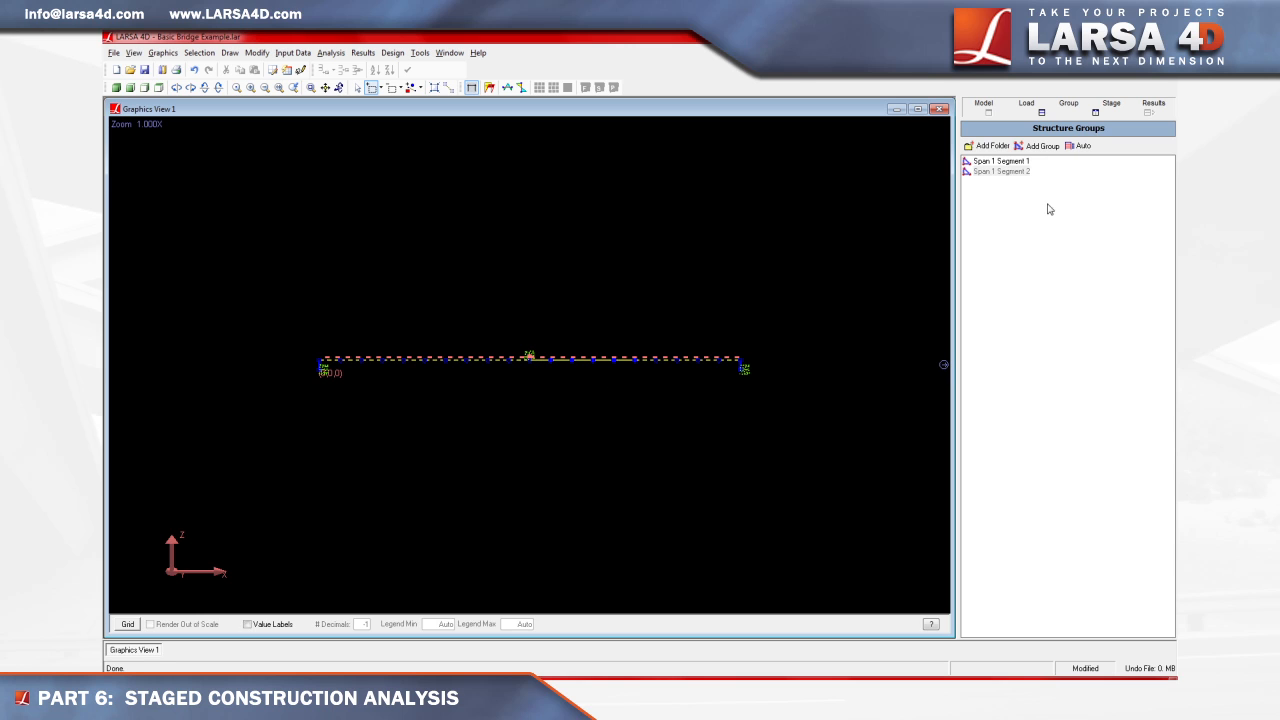
{"action": "left_click", "coordinate": [1042, 148]}
{"action": "right_click", "coordinate": [986, 181]}
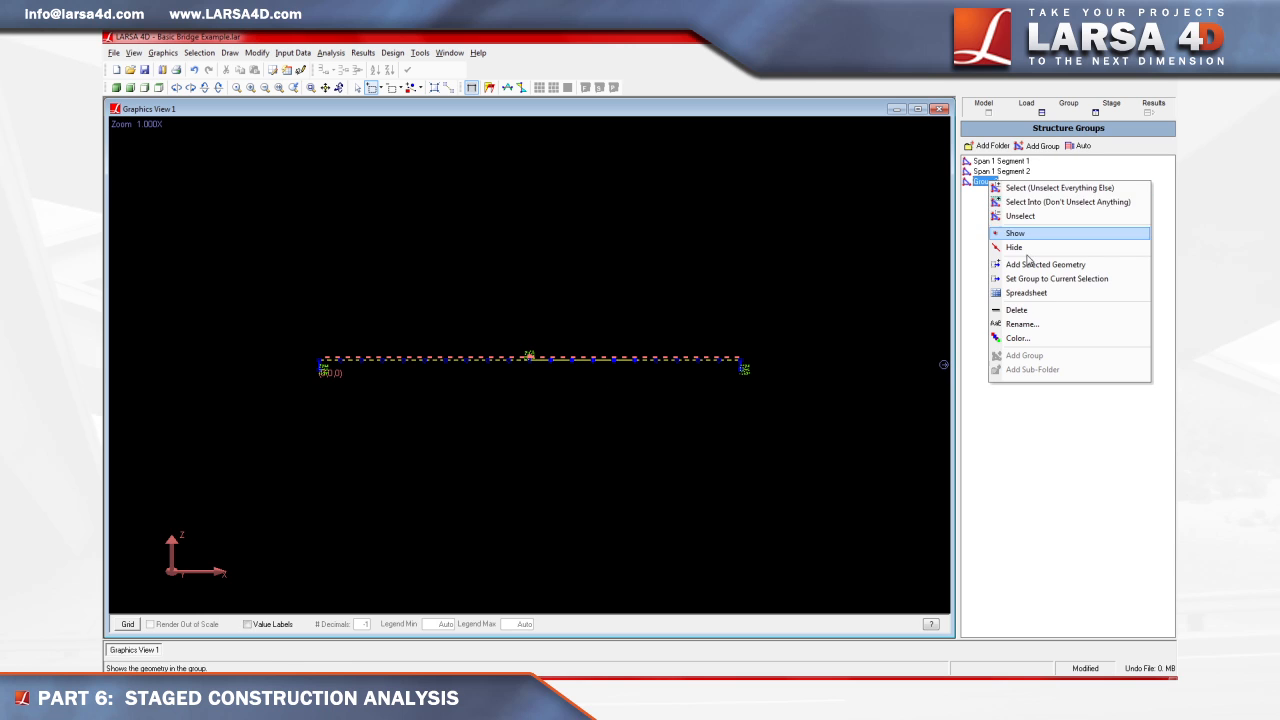
{"action": "left_click", "coordinate": [1020, 324]}
{"action": "type", "text": "Span 2 Segment 1"}
{"action": "key", "text": "Return"}
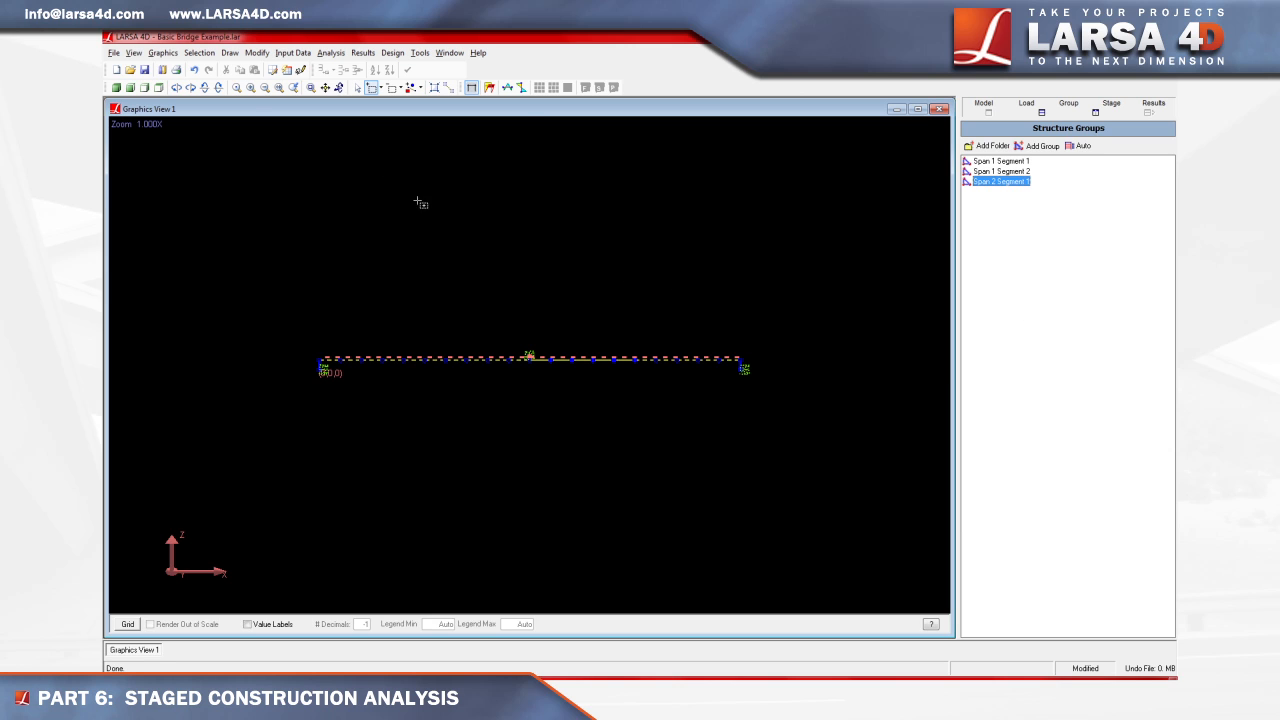
- Clear the selection and create a structure group named "Span 2 Segment 2" from the second half of the second span
{"action": "left_click", "coordinate": [199, 52]}
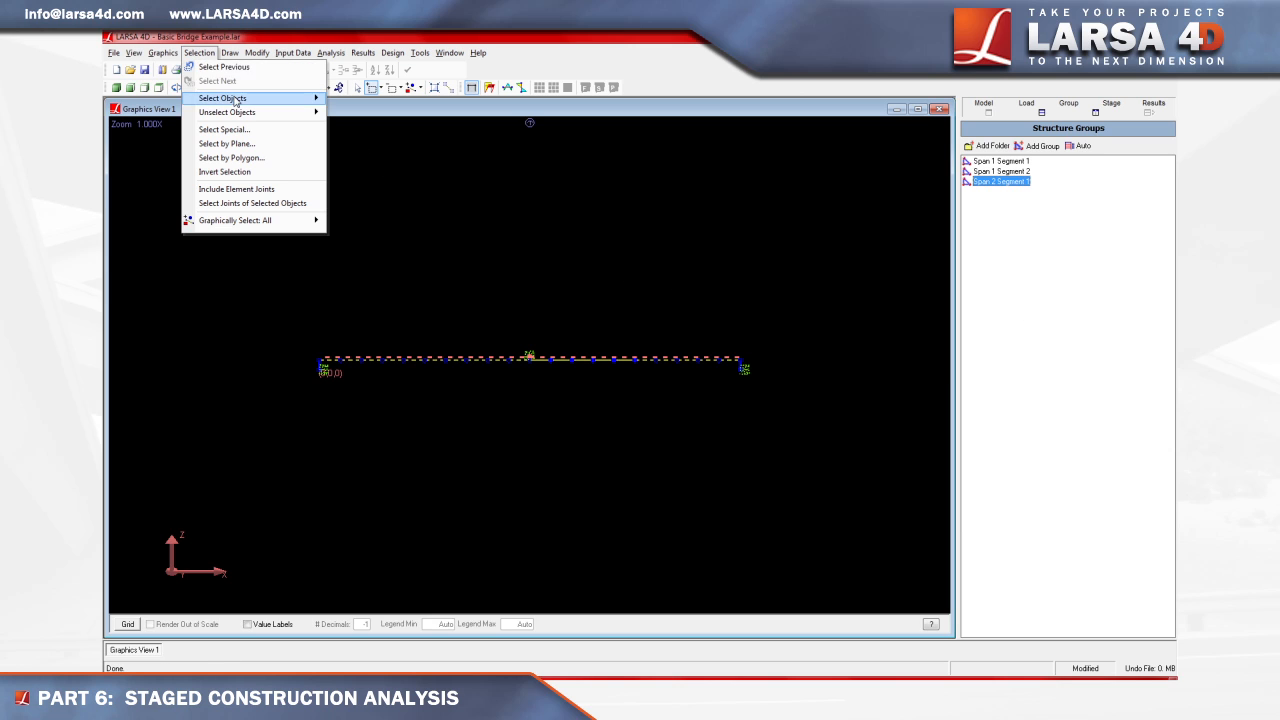
{"action": "mouse_move", "coordinate": [250, 112]}
{"action": "left_click", "coordinate": [338, 116]}
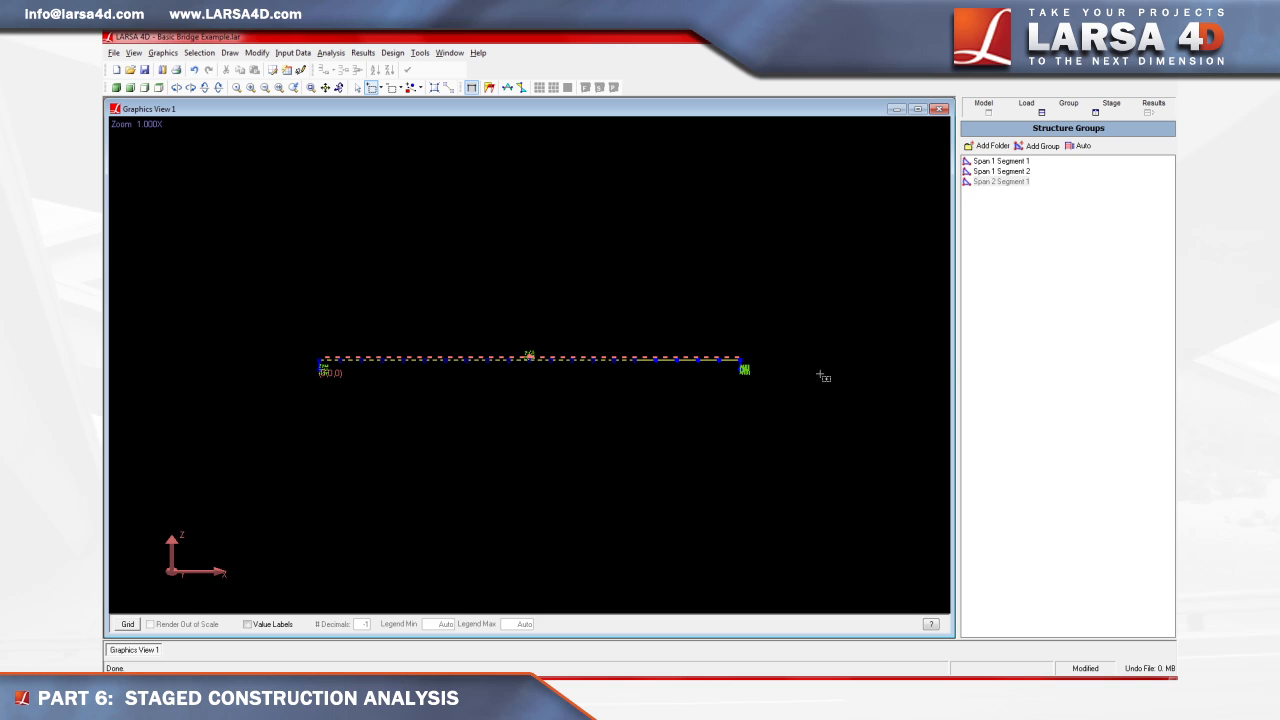
{"action": "left_click", "coordinate": [1042, 146]}
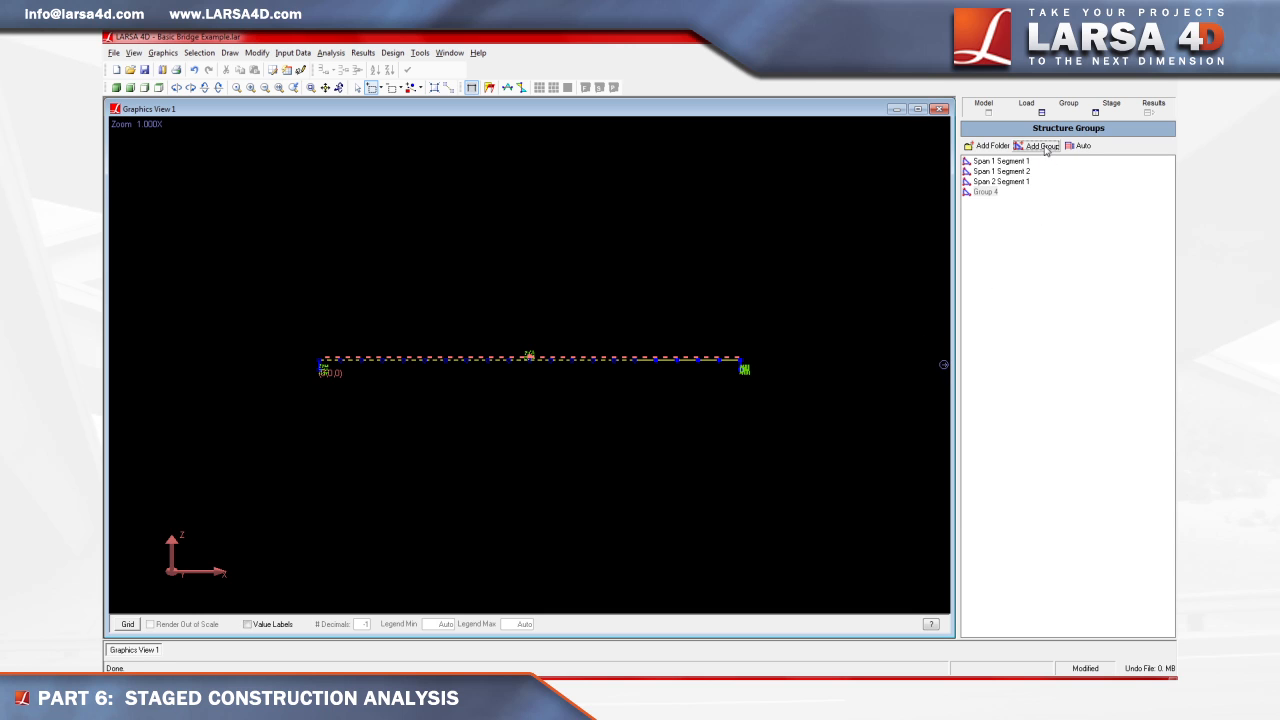
{"action": "right_click", "coordinate": [993, 193]}
{"action": "left_click", "coordinate": [1025, 335]}
{"action": "type", "text": "Span 2 Segment 2"}
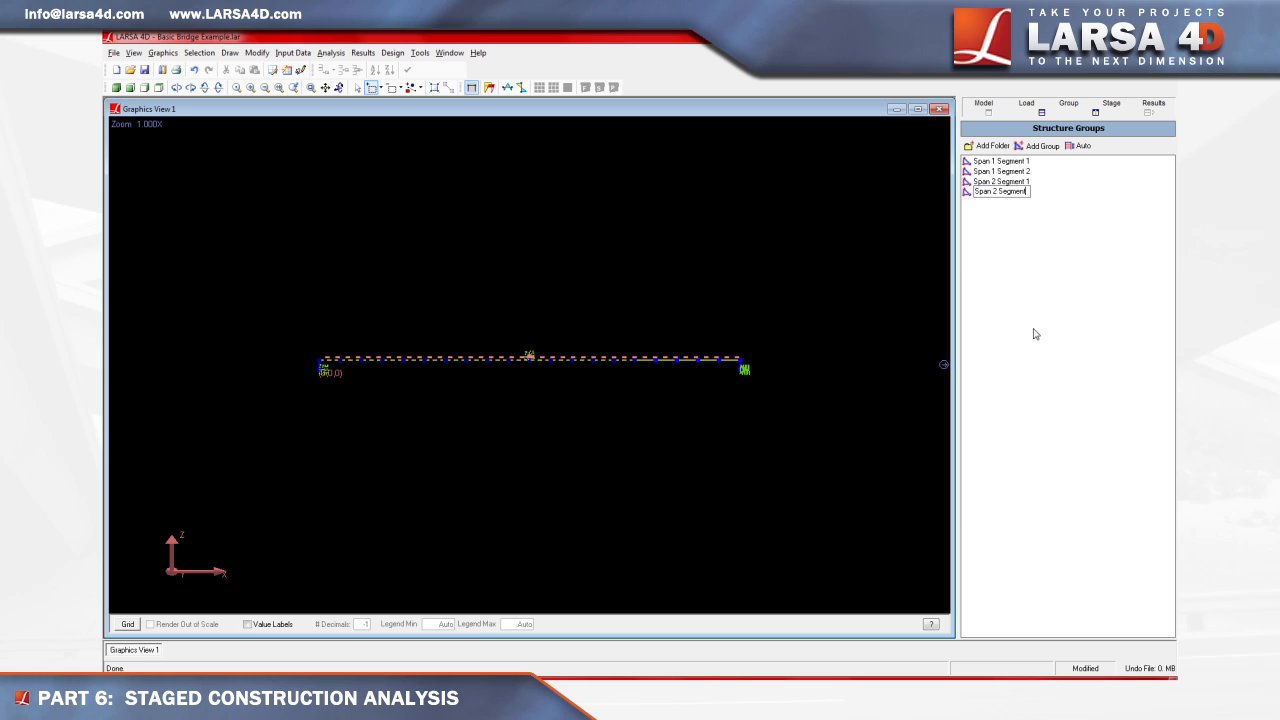
{"action": "key", "text": "Return"}
- Select all objects of the bridge, leave graphical selection and redraw the graphics view
{"action": "left_click", "coordinate": [199, 52]}
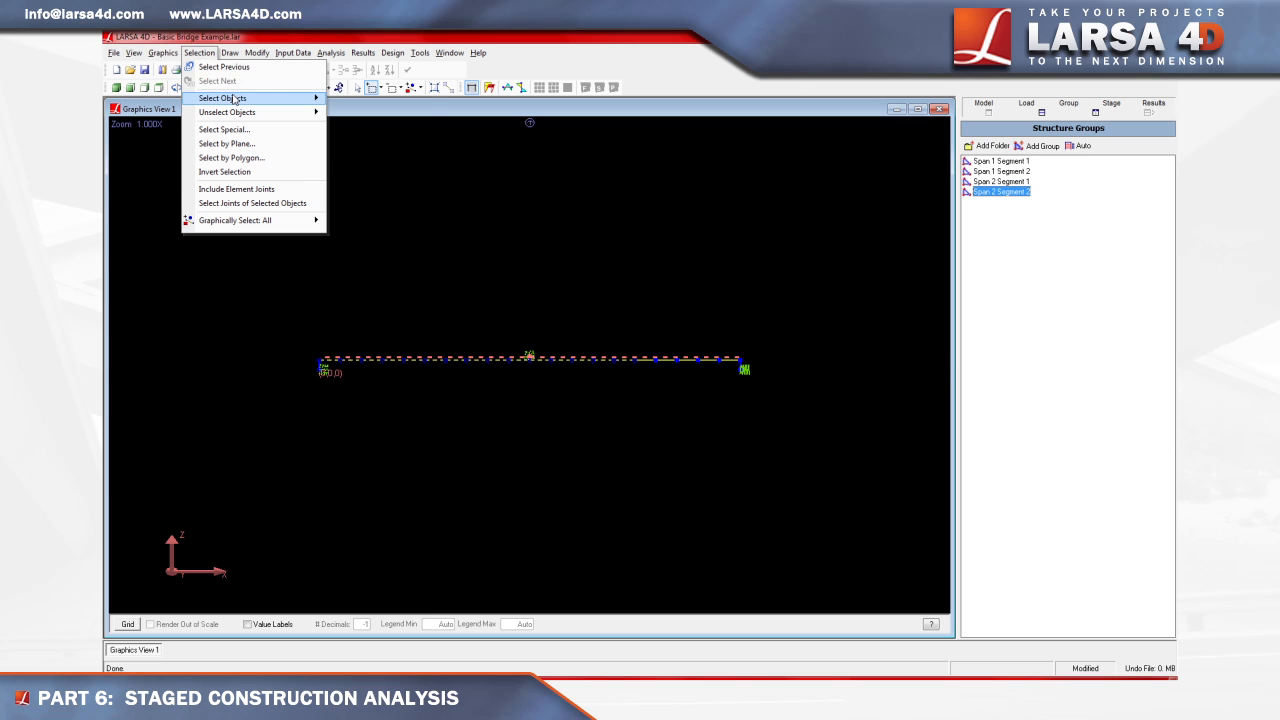
{"action": "mouse_move", "coordinate": [233, 98]}
{"action": "left_click", "coordinate": [370, 146]}
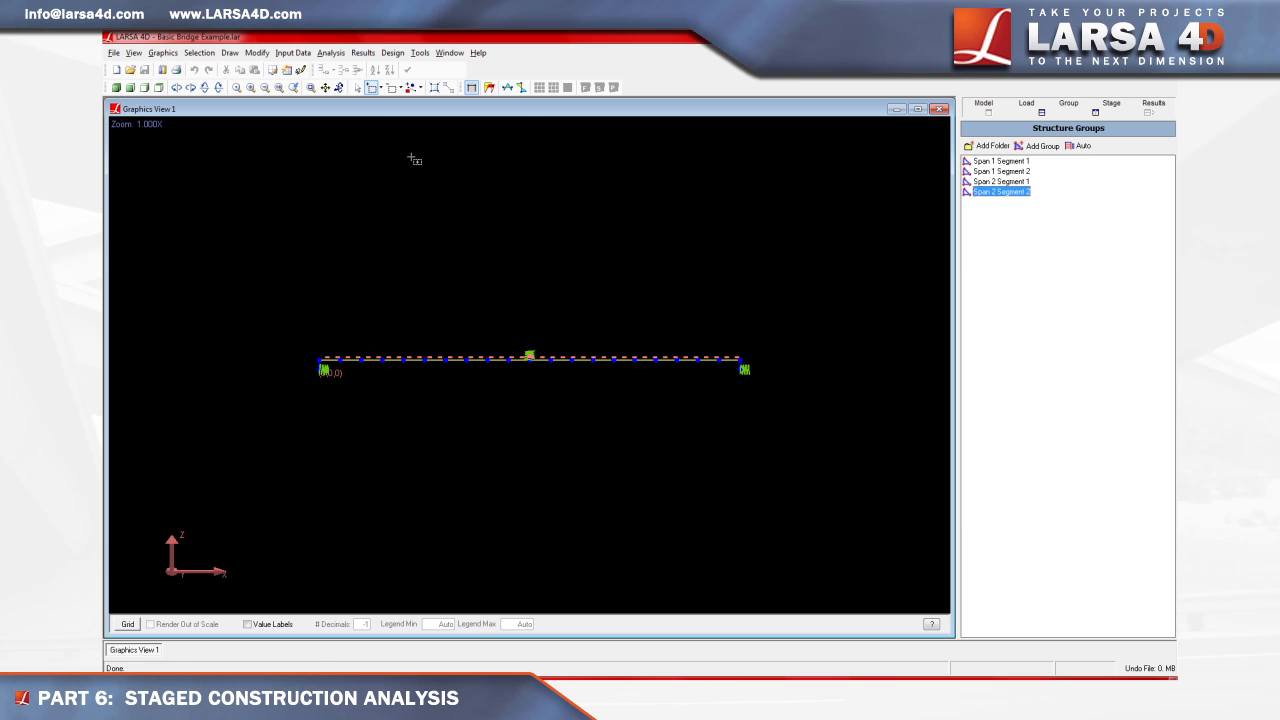
{"action": "left_click", "coordinate": [358, 88]}
{"action": "left_click", "coordinate": [165, 54]}
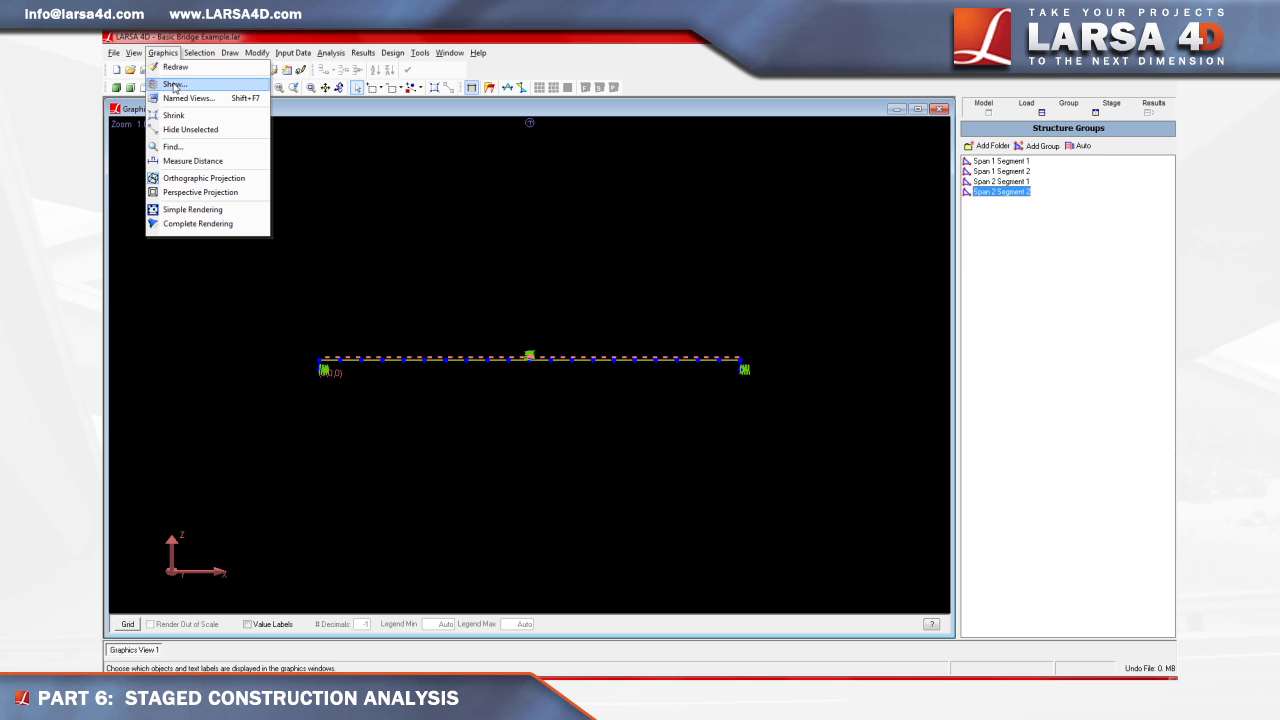
{"action": "left_click", "coordinate": [173, 66]}
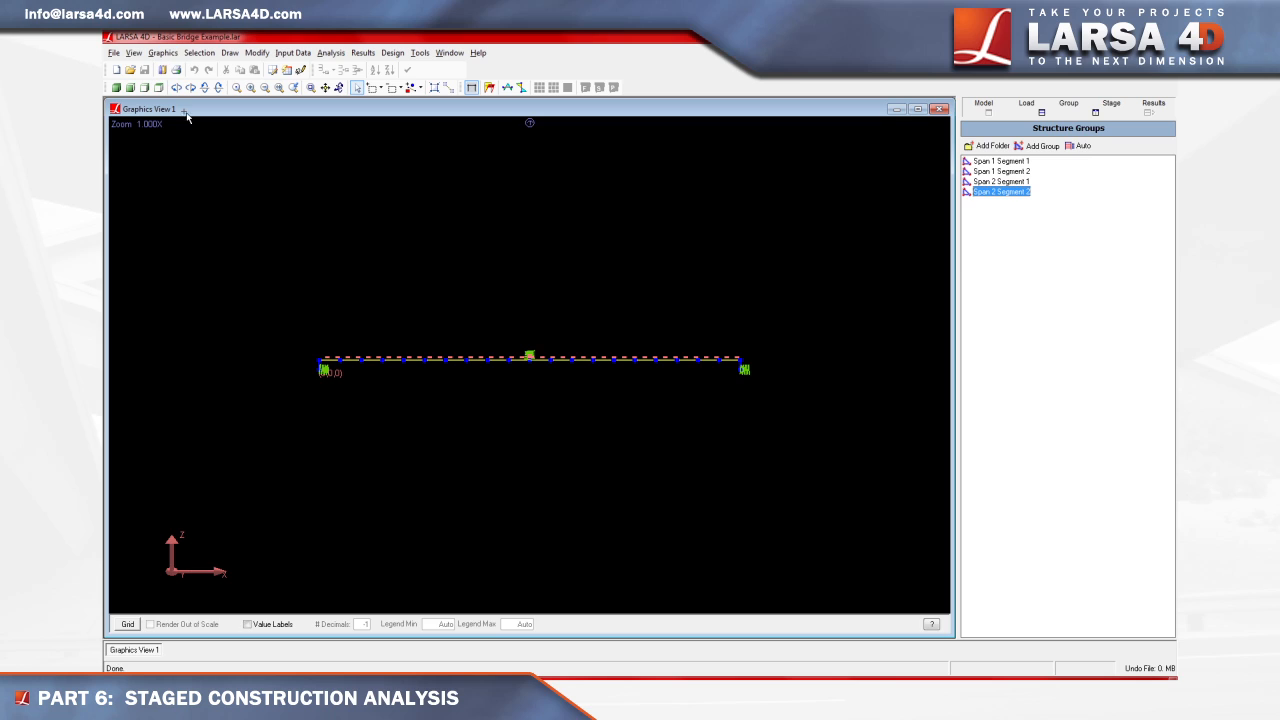
{"action": "left_click", "coordinate": [506, 290]}
- Add four new load cases to the load case list
{"action": "left_click", "coordinate": [1036, 106]}
{"action": "left_click", "coordinate": [992, 145]}
{"action": "left_click", "coordinate": [992, 145]}
{"action": "left_click", "coordinate": [992, 145]}
{"action": "left_click", "coordinate": [992, 145]}
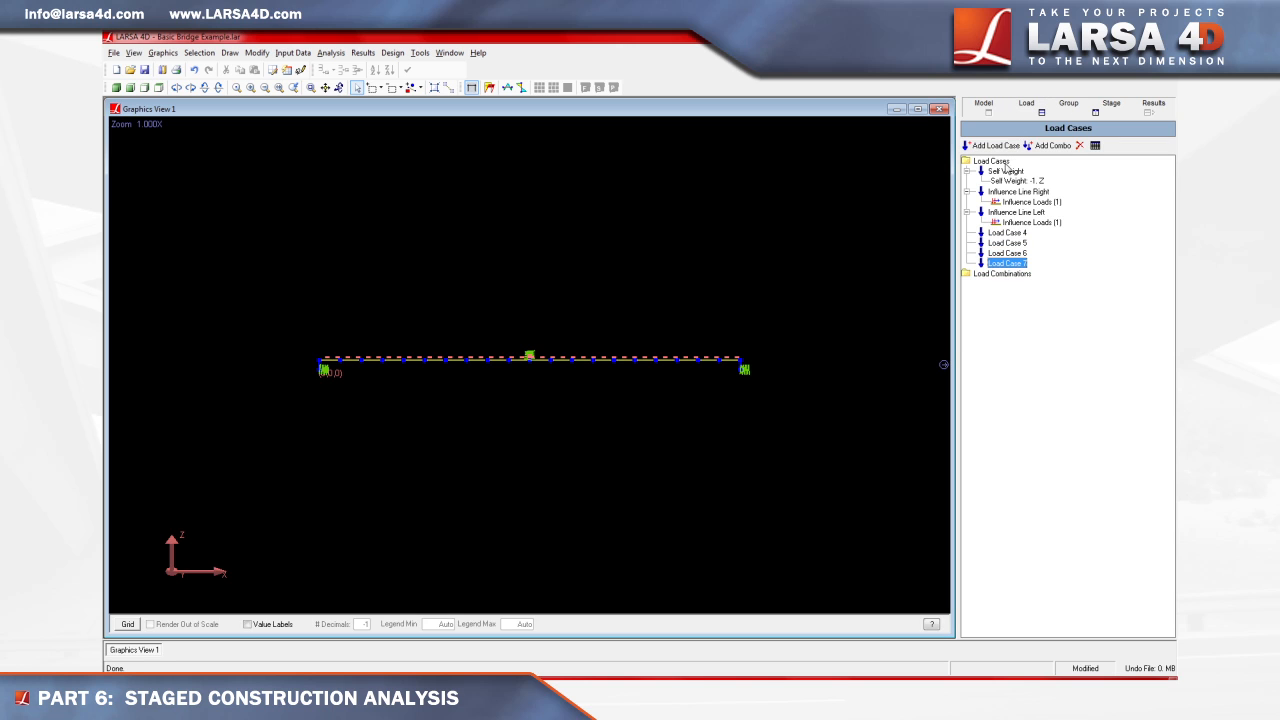
- Rename Load Case 4 as "Temporary Load 1" and copy the new name for reuse
{"action": "right_click", "coordinate": [1004, 232]}
{"action": "left_click", "coordinate": [977, 309]}
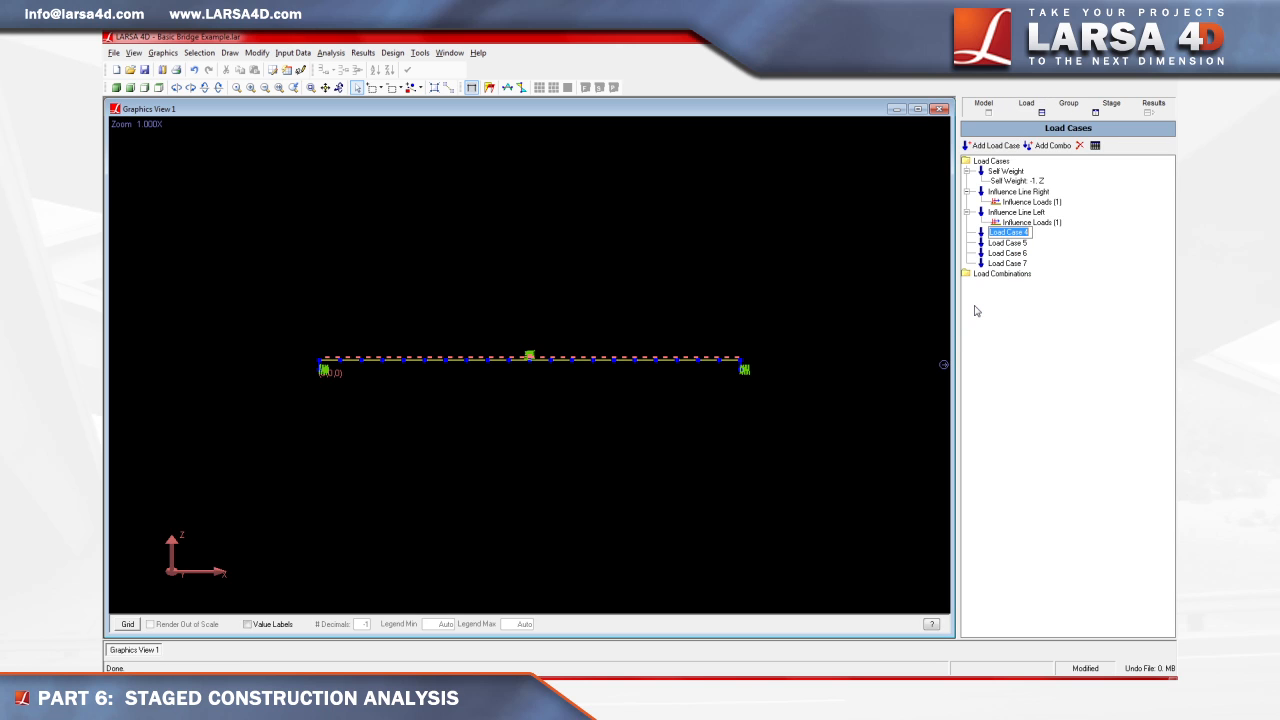
{"action": "type", "text": "Temporary Load 1"}
{"action": "left_click_drag", "start_coordinate": [1044, 232], "coordinate": [989, 232]}
{"action": "key", "text": "ctrl+c"}
{"action": "right_click", "coordinate": [989, 232]}
{"action": "left_click", "coordinate": [1005, 262]}
- Rename Load Case 5 as "Temporary Load 2"
{"action": "left_click", "coordinate": [1003, 243]}
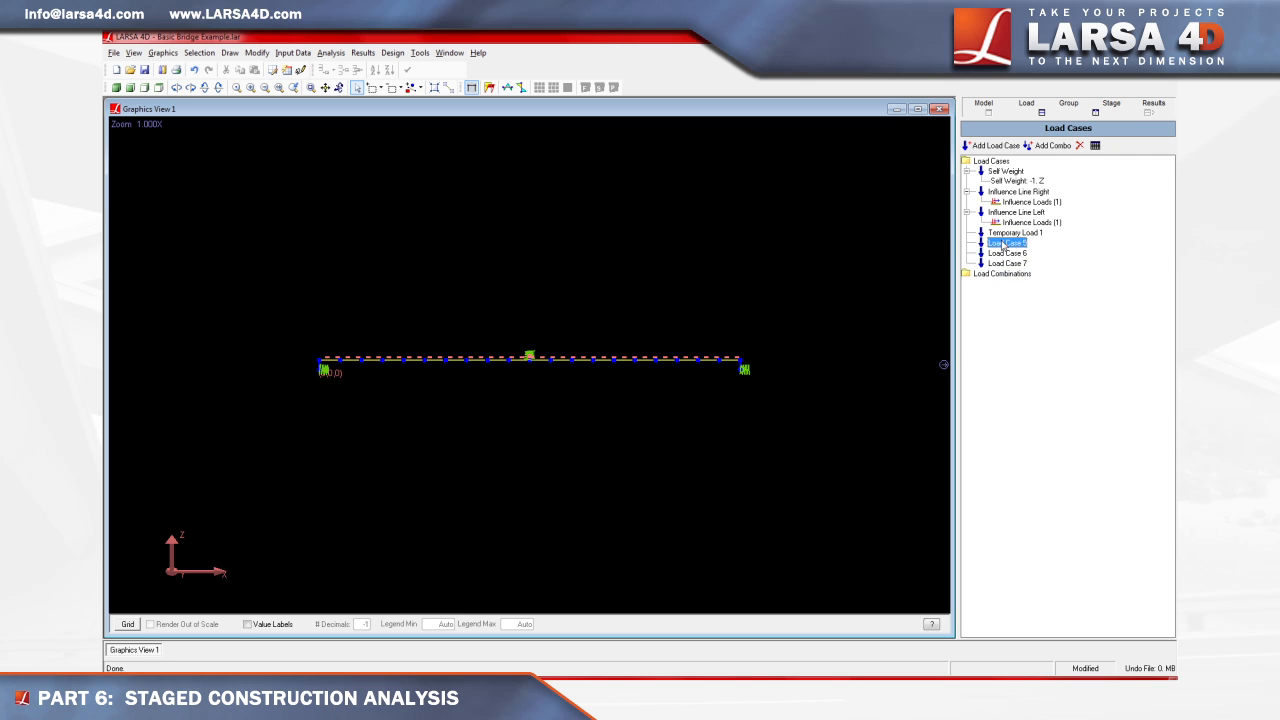
{"action": "right_click", "coordinate": [1003, 243]}
{"action": "left_click", "coordinate": [978, 318]}
{"action": "key", "text": "ctrl+v"}
{"action": "key", "text": "BackSpace"}
{"action": "type", "text": "2"}
- Rename Load Case 6 as "Temporary Load 3"
{"action": "right_click", "coordinate": [1005, 254]}
{"action": "left_click", "coordinate": [973, 334]}
{"action": "key", "text": "ctrl+v"}
{"action": "key", "text": "BackSpace"}
{"action": "type", "text": "3"}
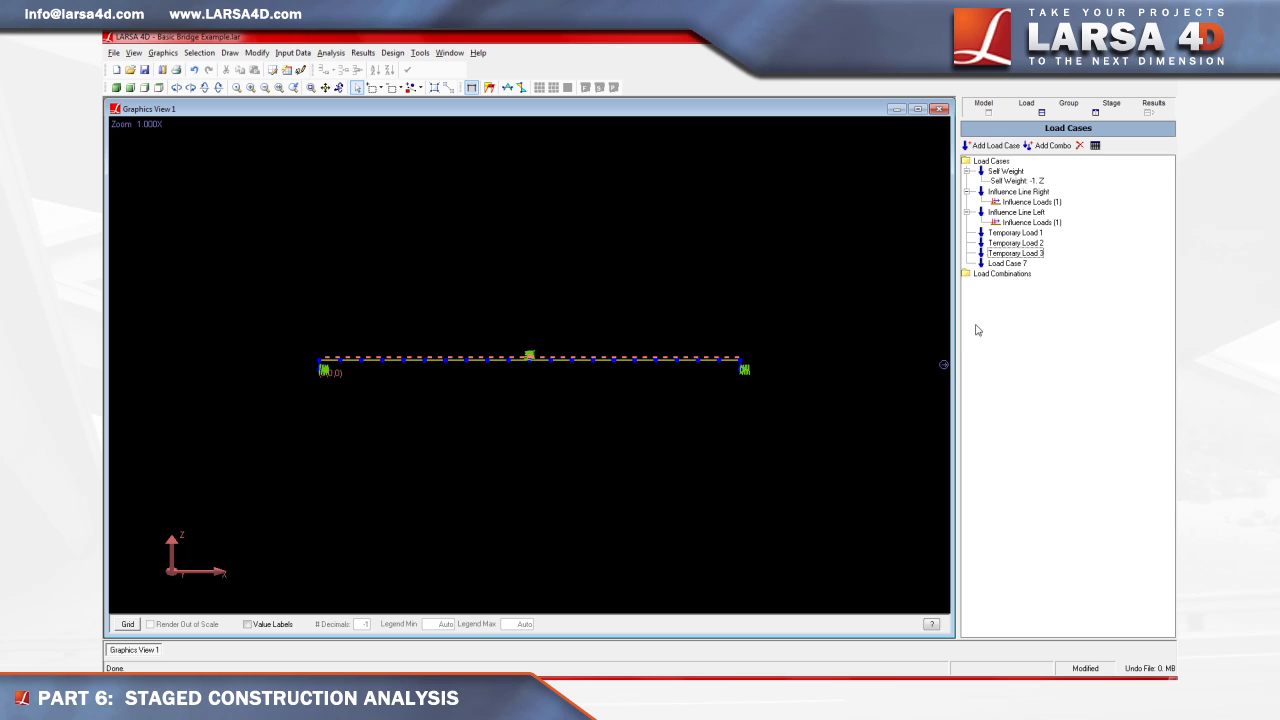
- Rename Load Case 7 as "Temporary Load 4"
{"action": "right_click", "coordinate": [1006, 263]}
{"action": "left_click", "coordinate": [1003, 343]}
{"action": "key", "text": "ctrl+v"}
{"action": "key", "text": "BackSpace"}
{"action": "type", "text": "4"}
- Add a member load to Temporary Load 1: a Global Z point force of -100 on member 4 at start position 0.5
{"action": "double_click", "coordinate": [1016, 233]}
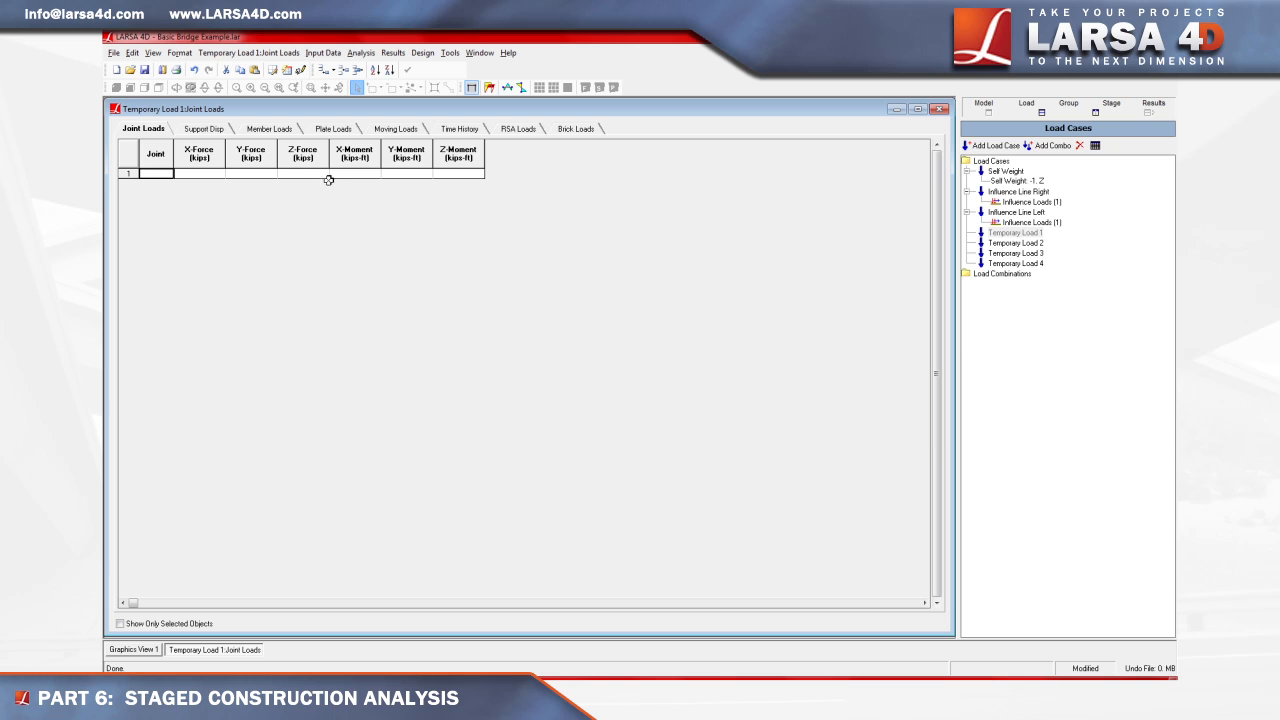
{"action": "left_click", "coordinate": [288, 131]}
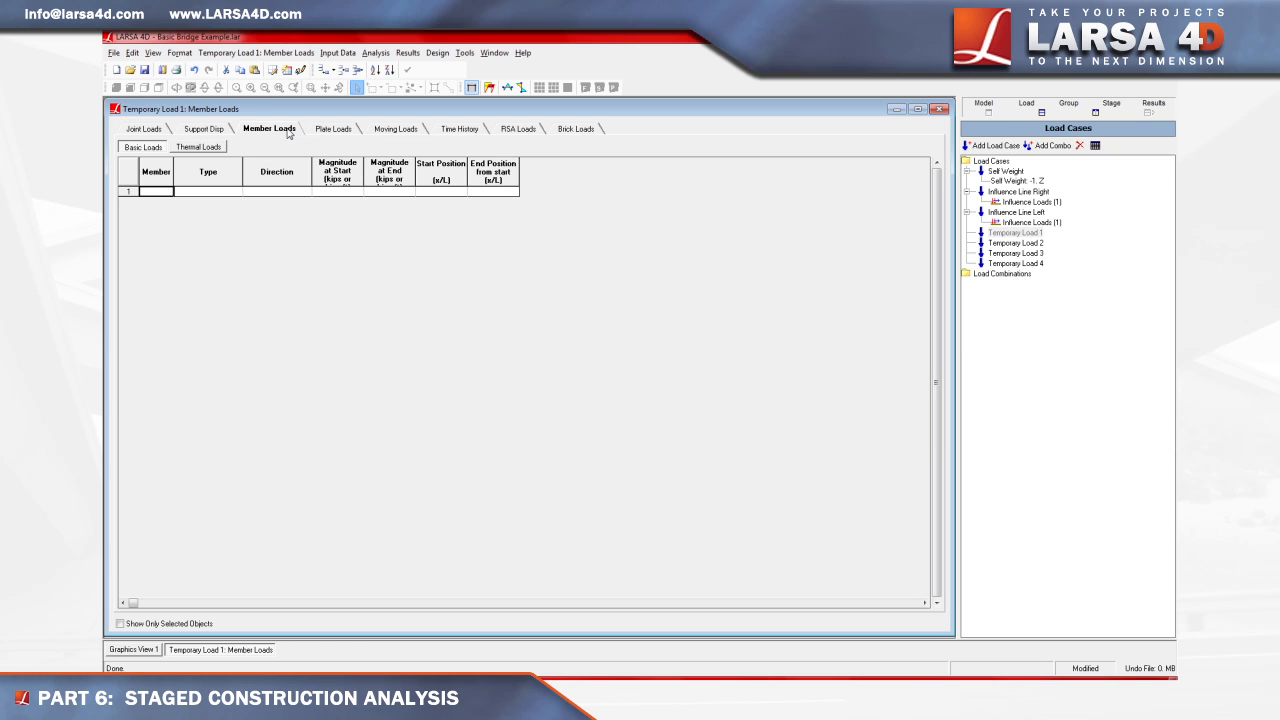
{"action": "left_click", "coordinate": [325, 69]}
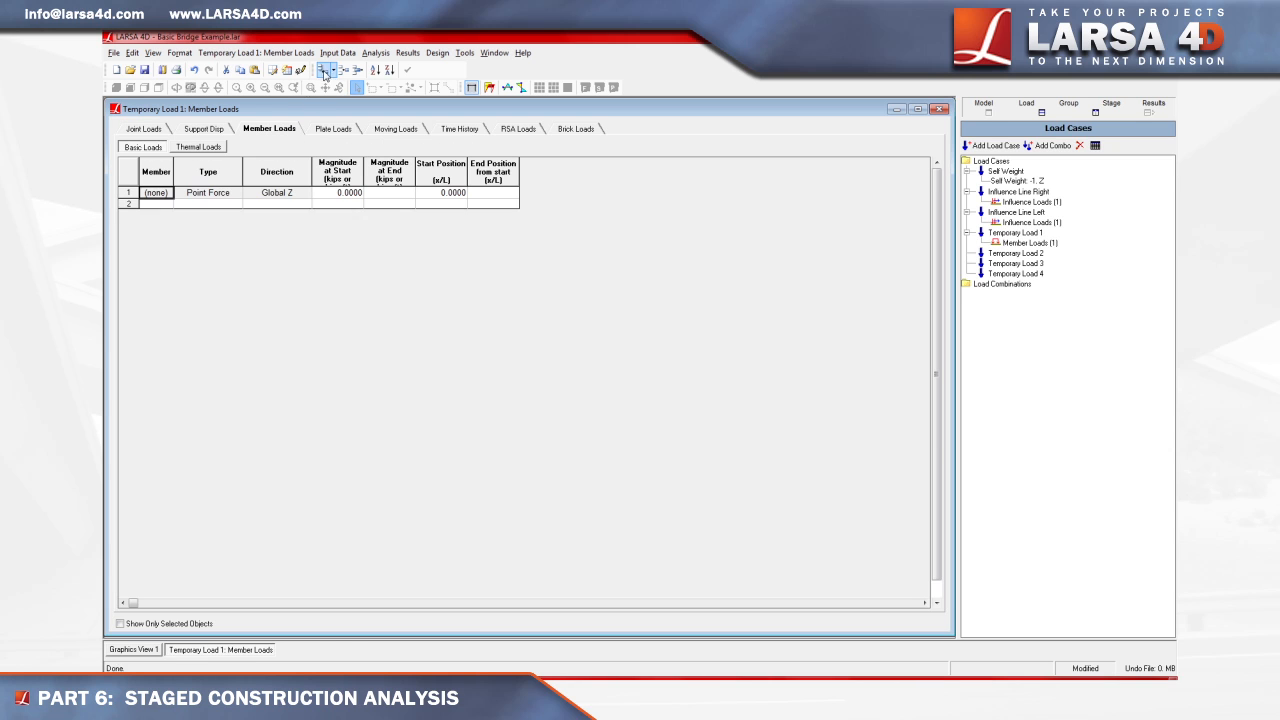
{"action": "left_click", "coordinate": [162, 193]}
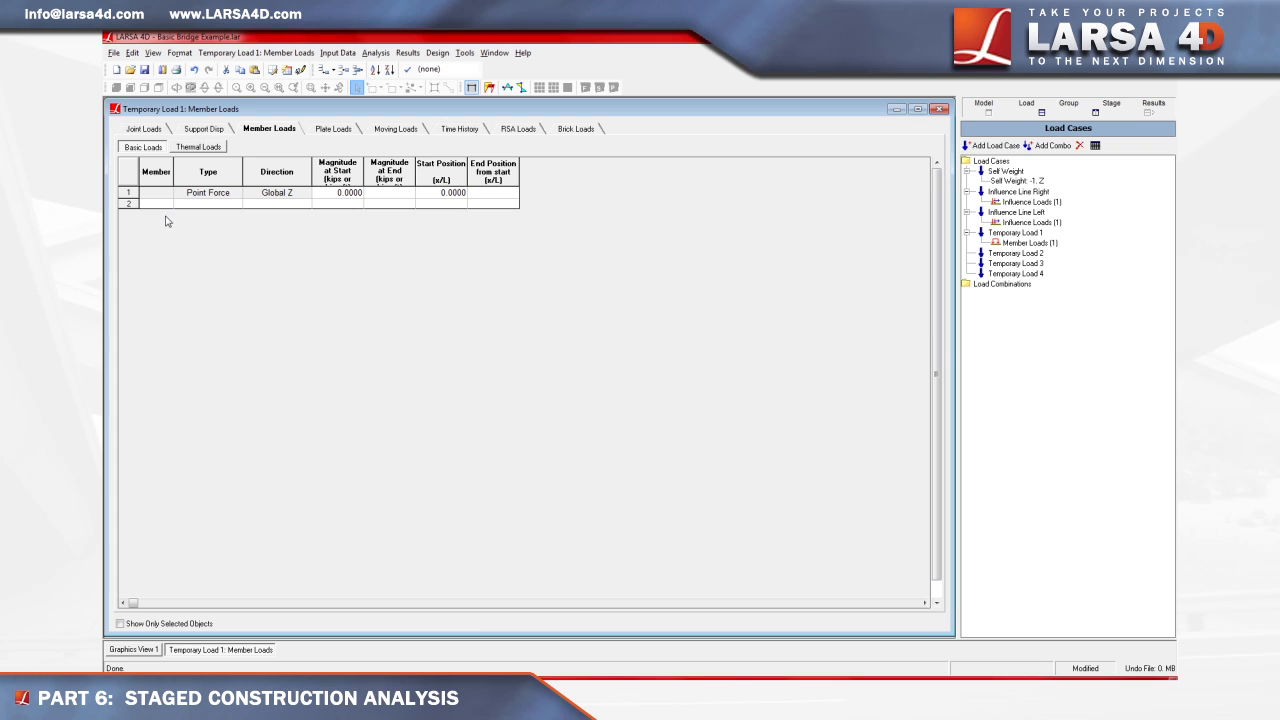
{"action": "type", "text": "4"}
{"action": "left_click", "coordinate": [337, 195]}
{"action": "type", "text": "-100"}
{"action": "key", "text": "Return"}
{"action": "left_click", "coordinate": [433, 195]}
{"action": "type", "text": "0.5"}
{"action": "key", "text": "Return"}
- Add a member load to Temporary Load 2: a Global Z point force of -100 on member 9 at start position 0.5
{"action": "left_click", "coordinate": [998, 254]}
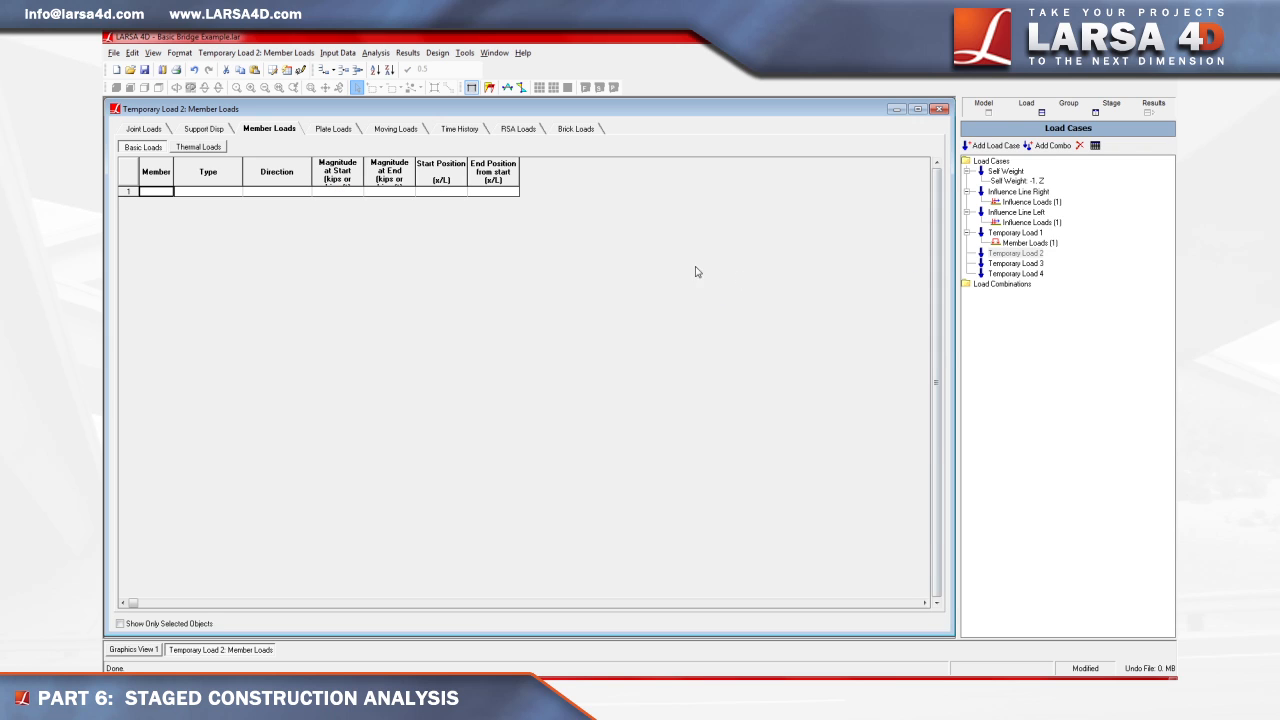
{"action": "left_click", "coordinate": [330, 69]}
{"action": "double_click", "coordinate": [165, 192]}
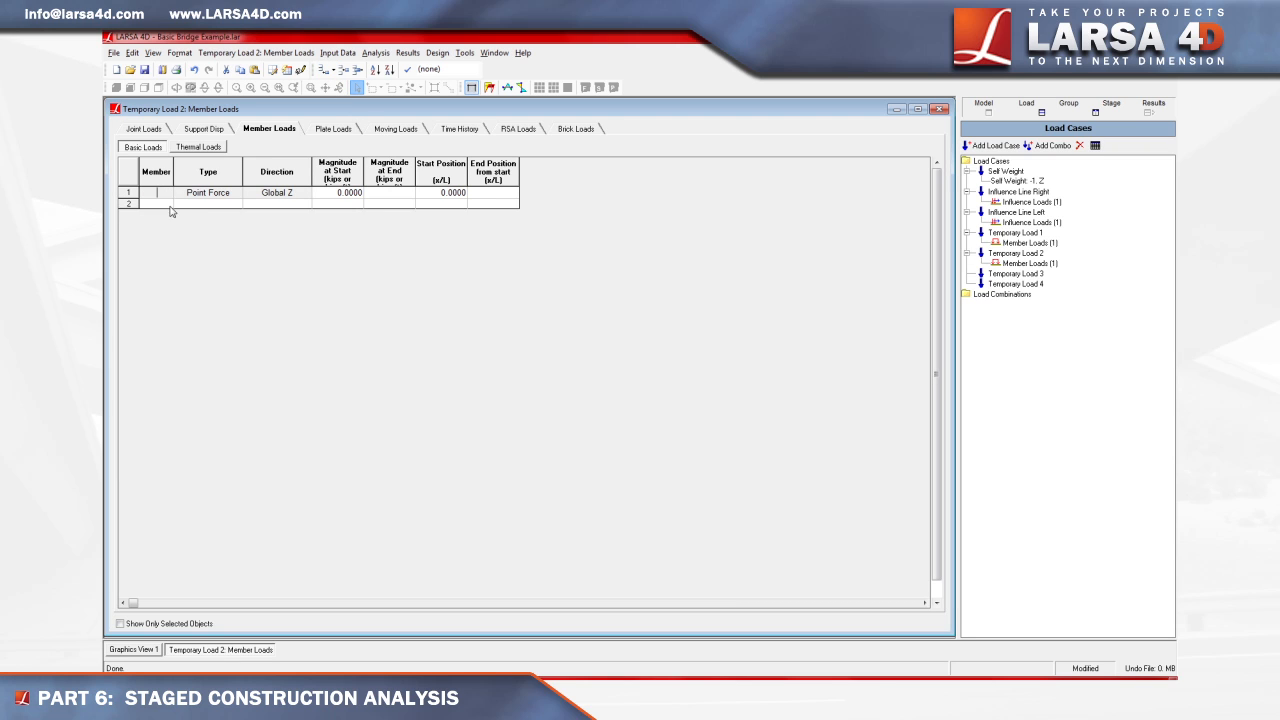
{"action": "type", "text": "9"}
{"action": "left_click", "coordinate": [338, 194]}
{"action": "type", "text": "-100"}
{"action": "key", "text": "Return"}
{"action": "left_click", "coordinate": [428, 193]}
{"action": "type", "text": "0.5"}
{"action": "key", "text": "Return"}
- Add a member load to Temporary Load 3: a Global Z point force of -100 on member 13 at start position 0.5
{"action": "left_click", "coordinate": [999, 275]}
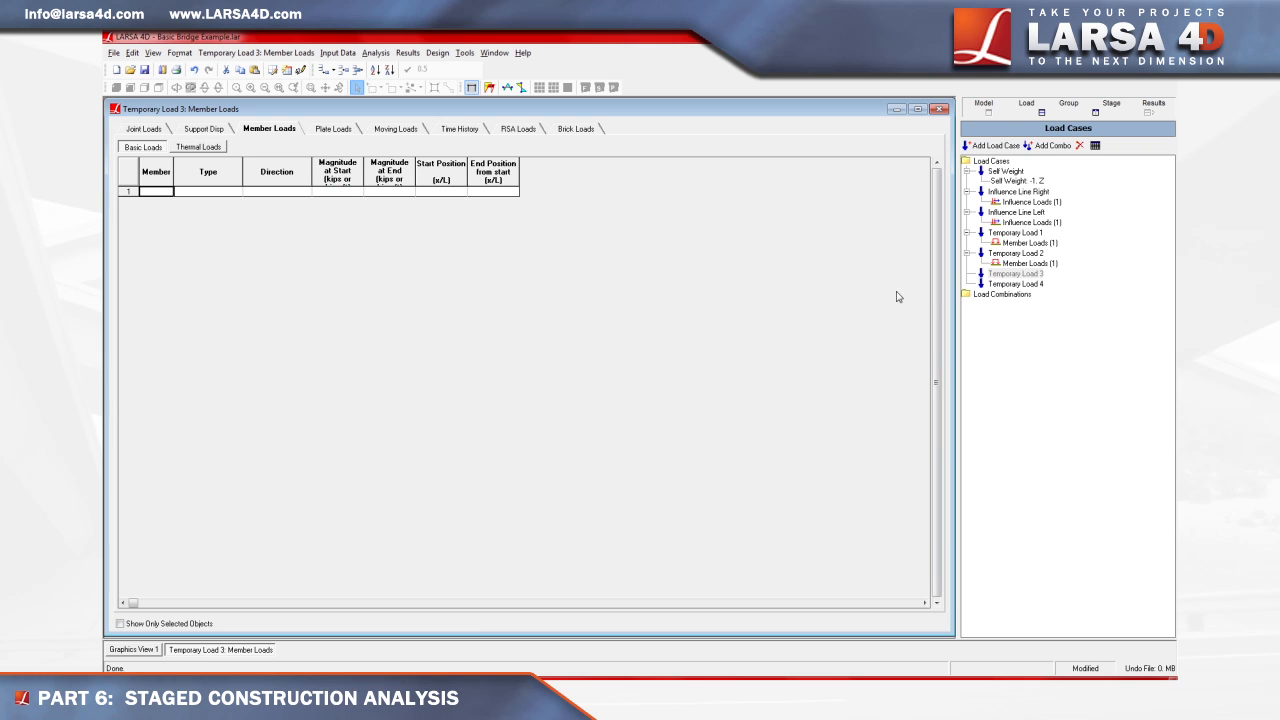
{"action": "left_click", "coordinate": [322, 69]}
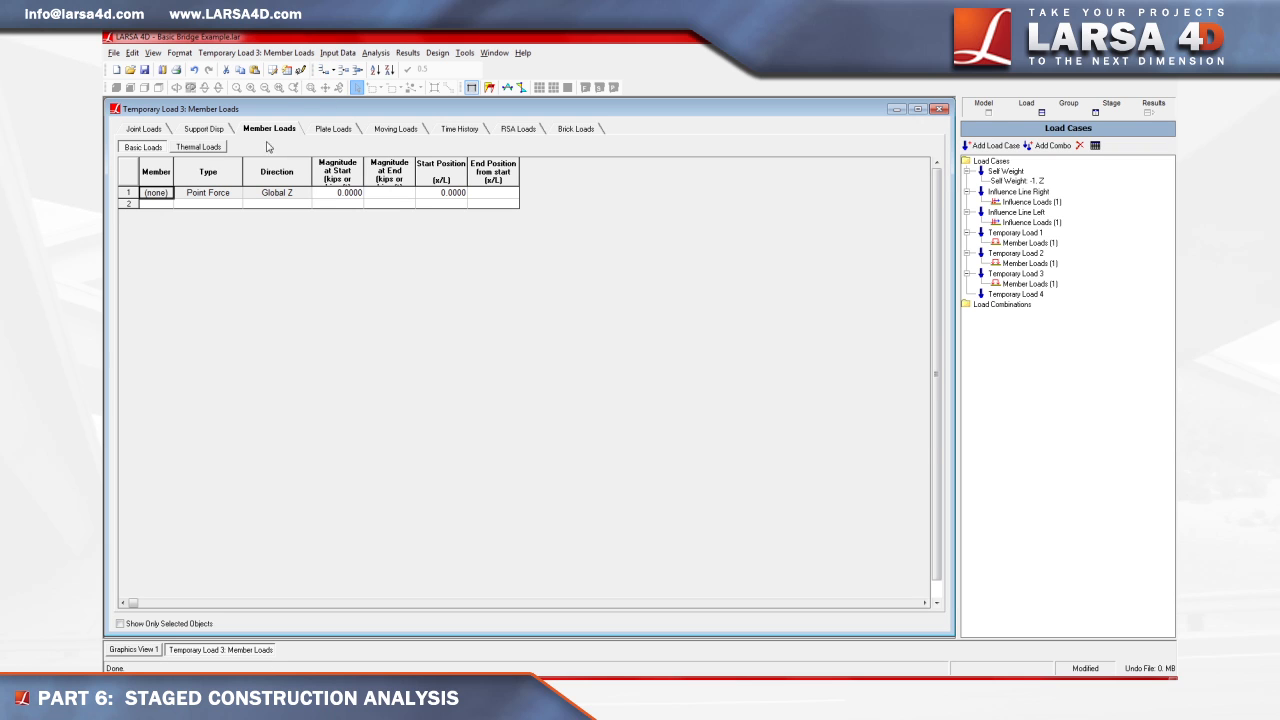
{"action": "left_click", "coordinate": [163, 193]}
{"action": "type", "text": "13"}
{"action": "left_click", "coordinate": [324, 196]}
{"action": "type", "text": "-100."}
{"action": "left_click", "coordinate": [433, 193]}
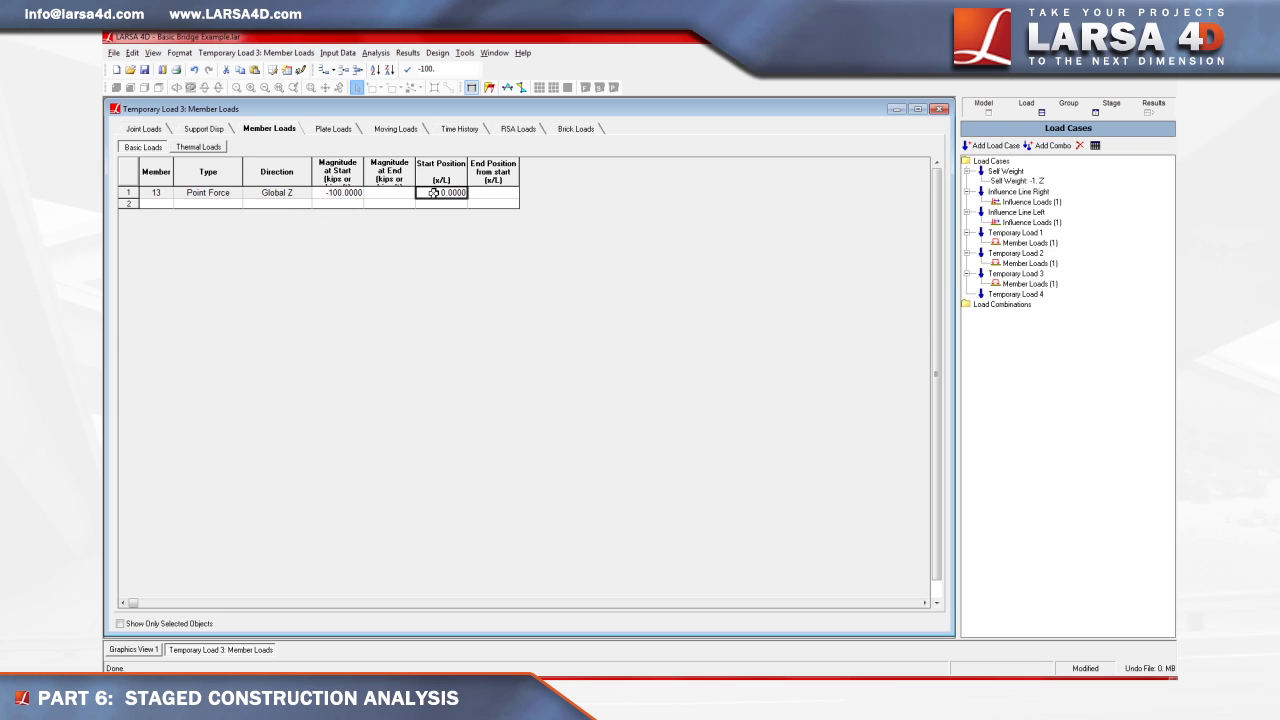
{"action": "type", "text": "0.5"}
{"action": "key", "text": "Return"}
- Add a Global Z point force of -100 on member 18 at start position 0.5 to Temporary Load 4, and close the load spreadsheet
{"action": "left_click", "coordinate": [992, 296]}
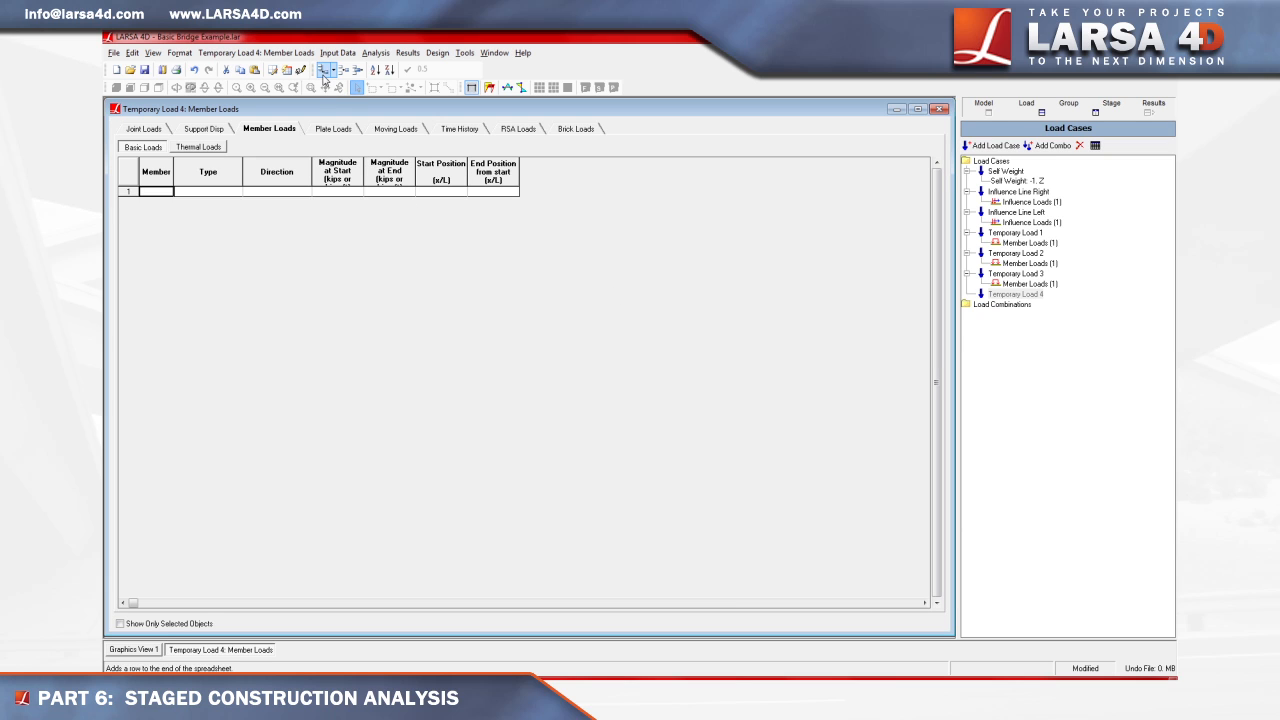
{"action": "left_click", "coordinate": [324, 76]}
{"action": "left_click", "coordinate": [168, 193]}
{"action": "type", "text": "18"}
{"action": "key", "text": "Return"}
{"action": "left_click", "coordinate": [337, 193]}
{"action": "type", "text": "00"}
{"action": "key", "text": "Return"}
{"action": "left_click", "coordinate": [429, 193]}
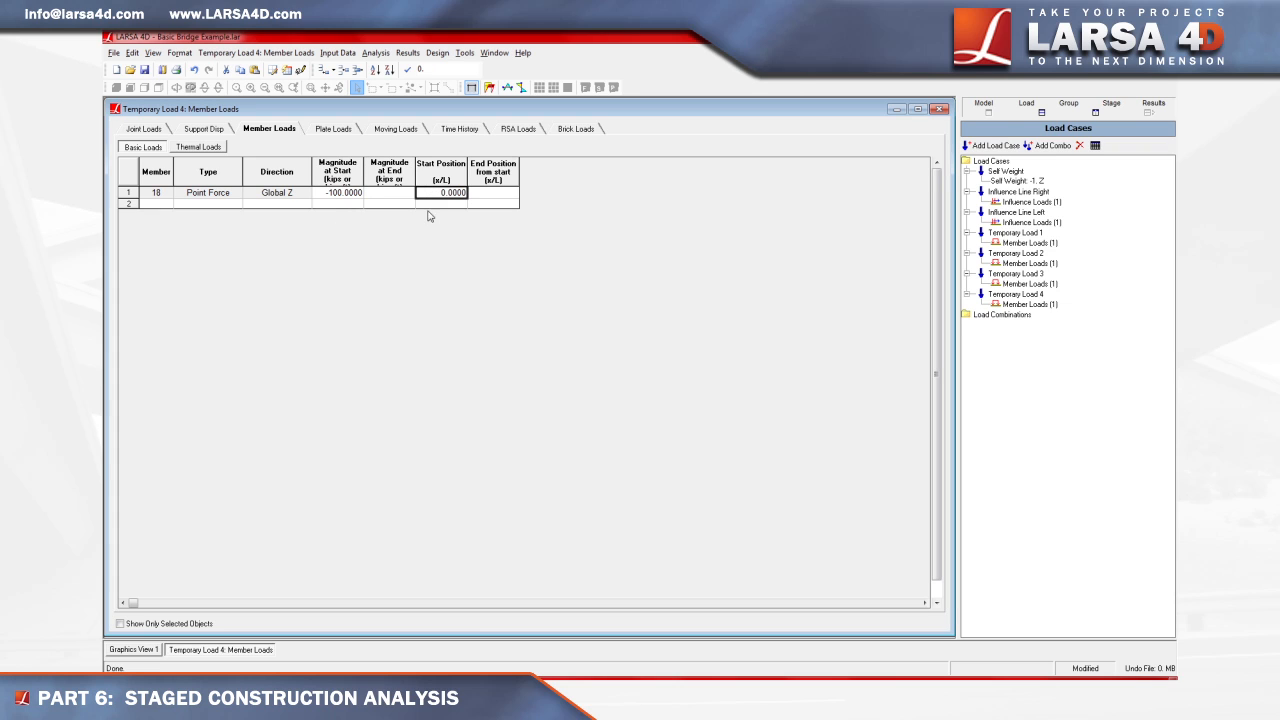
{"action": "type", "text": "0.5"}
{"action": "key", "text": "Return"}
{"action": "left_click", "coordinate": [940, 109]}
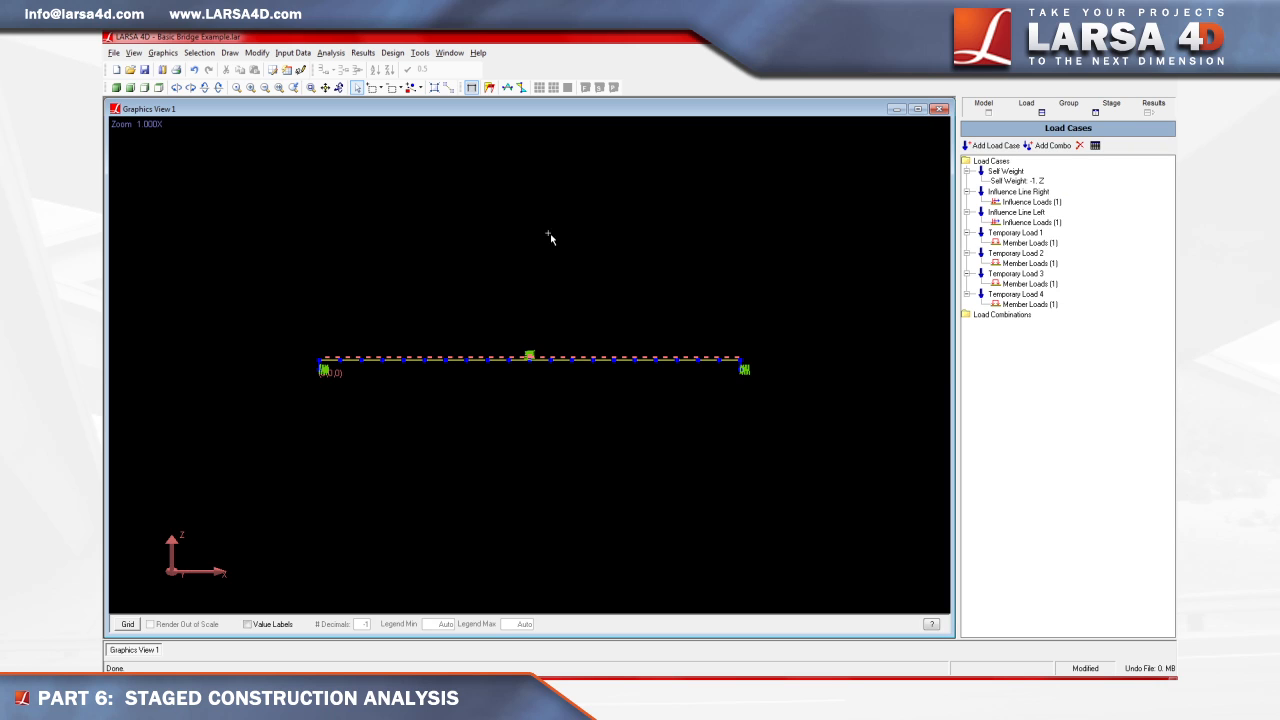
- Display the input loads in the graphics view and inspect Temporary Load 1 through Temporary Load 4 on the bridge
{"action": "left_click", "coordinate": [162, 54]}
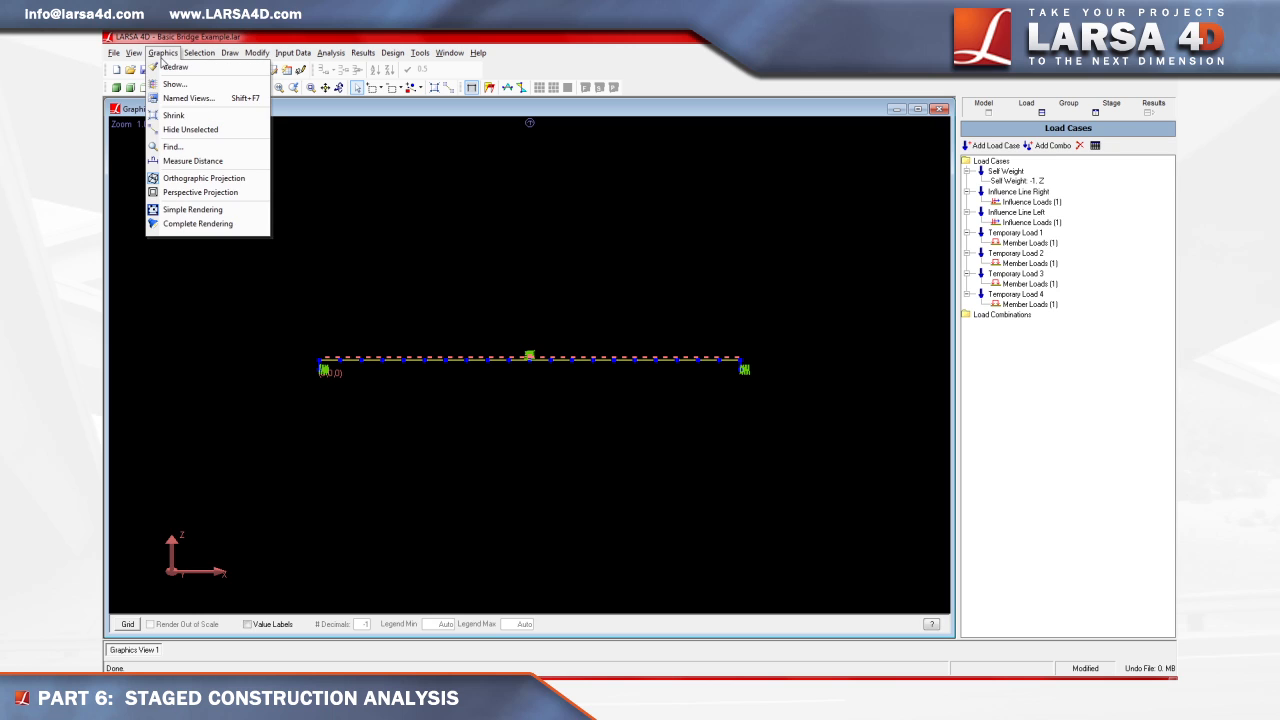
{"action": "left_click", "coordinate": [173, 84]}
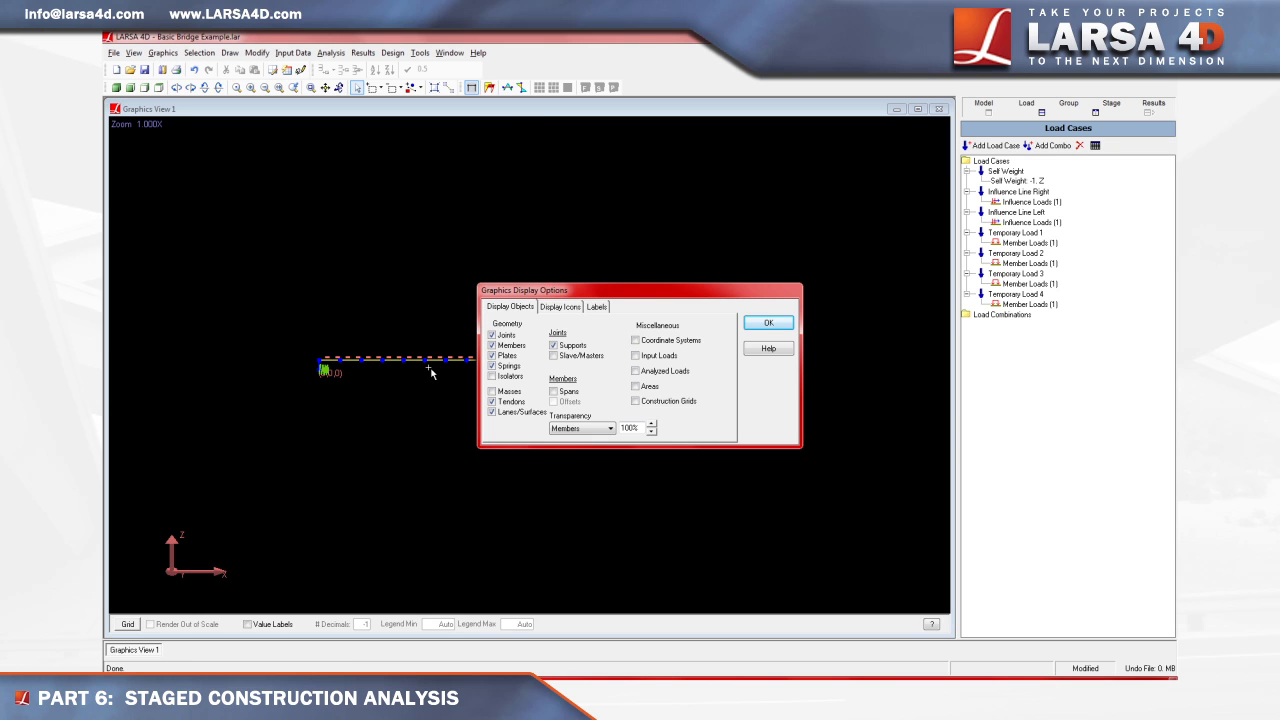
{"action": "left_click", "coordinate": [635, 357]}
{"action": "left_click", "coordinate": [753, 327]}
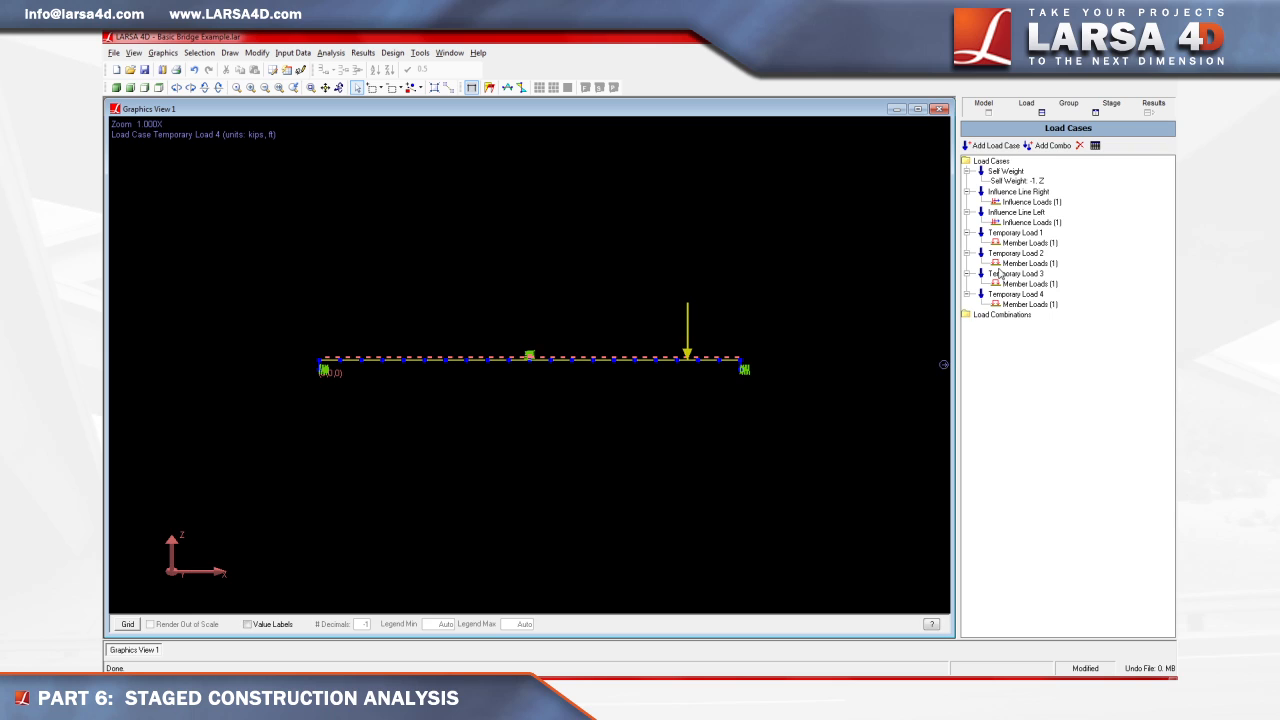
{"action": "left_click", "coordinate": [1012, 232]}
{"action": "left_click", "coordinate": [1014, 253]}
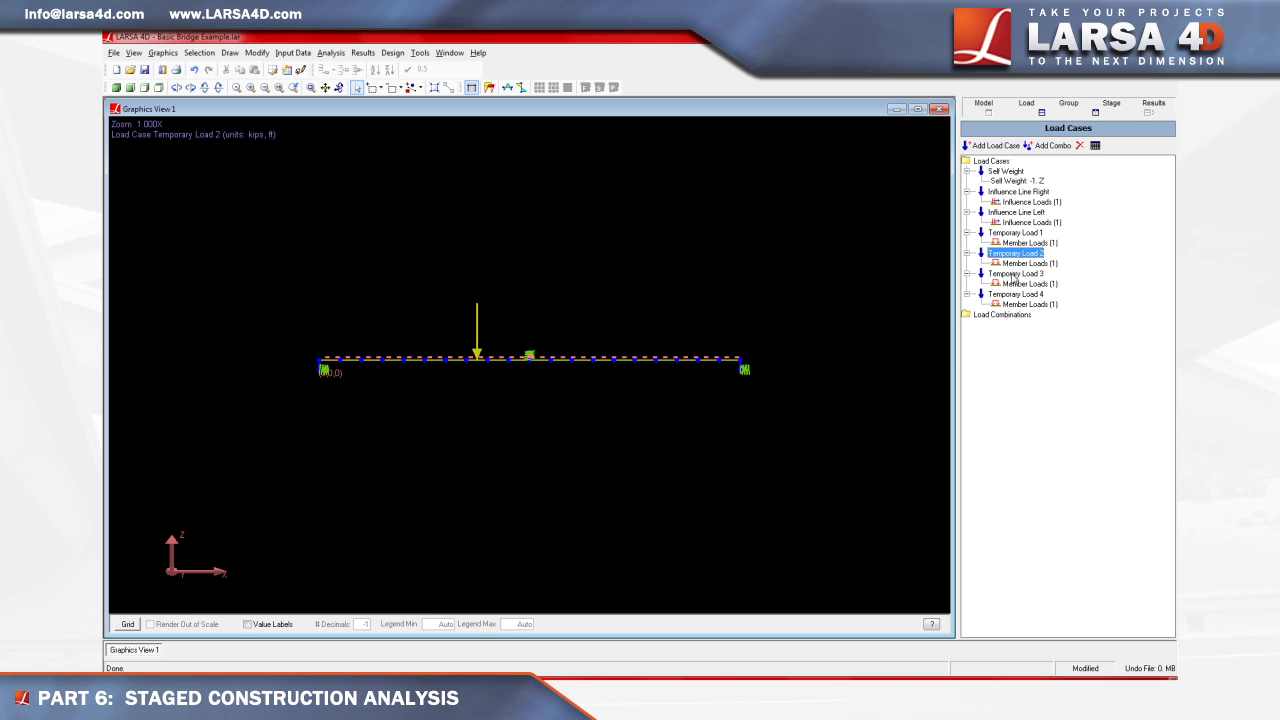
{"action": "left_click", "coordinate": [1013, 274]}
{"action": "left_click", "coordinate": [1014, 294]}
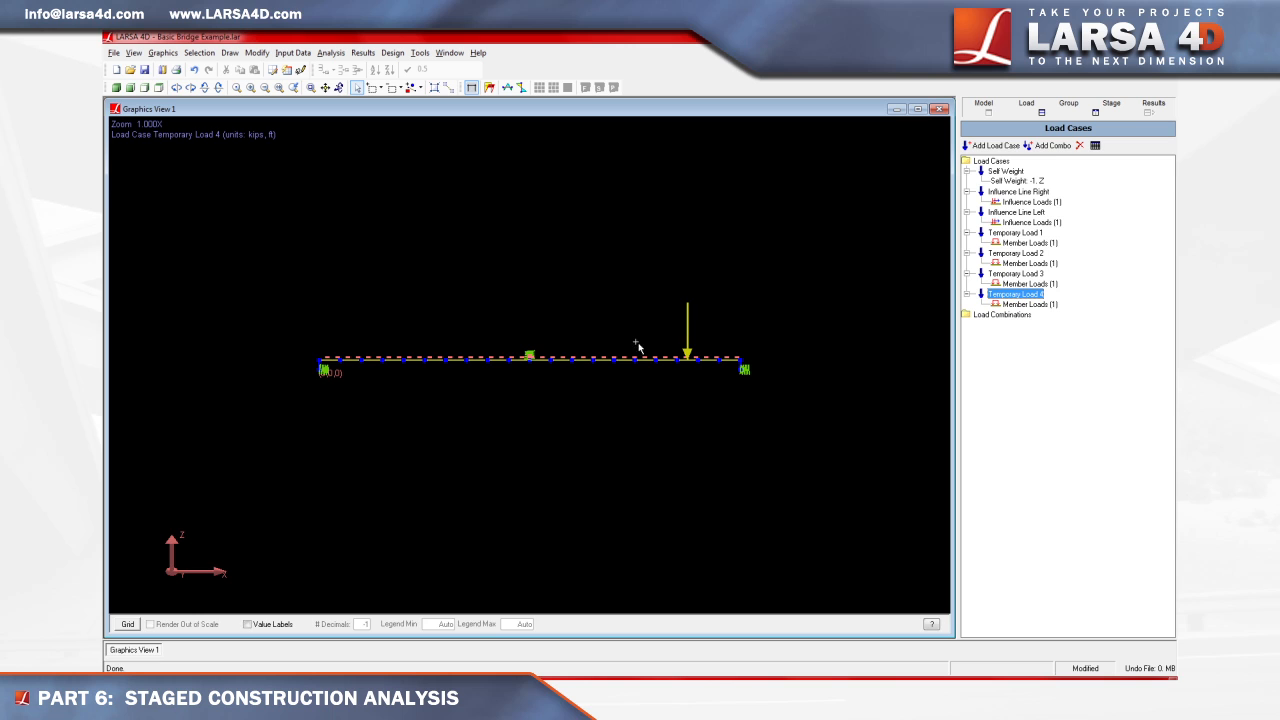
- Turn off the display of input loads in the graphics view
{"action": "left_click", "coordinate": [163, 53]}
{"action": "left_click", "coordinate": [175, 63]}
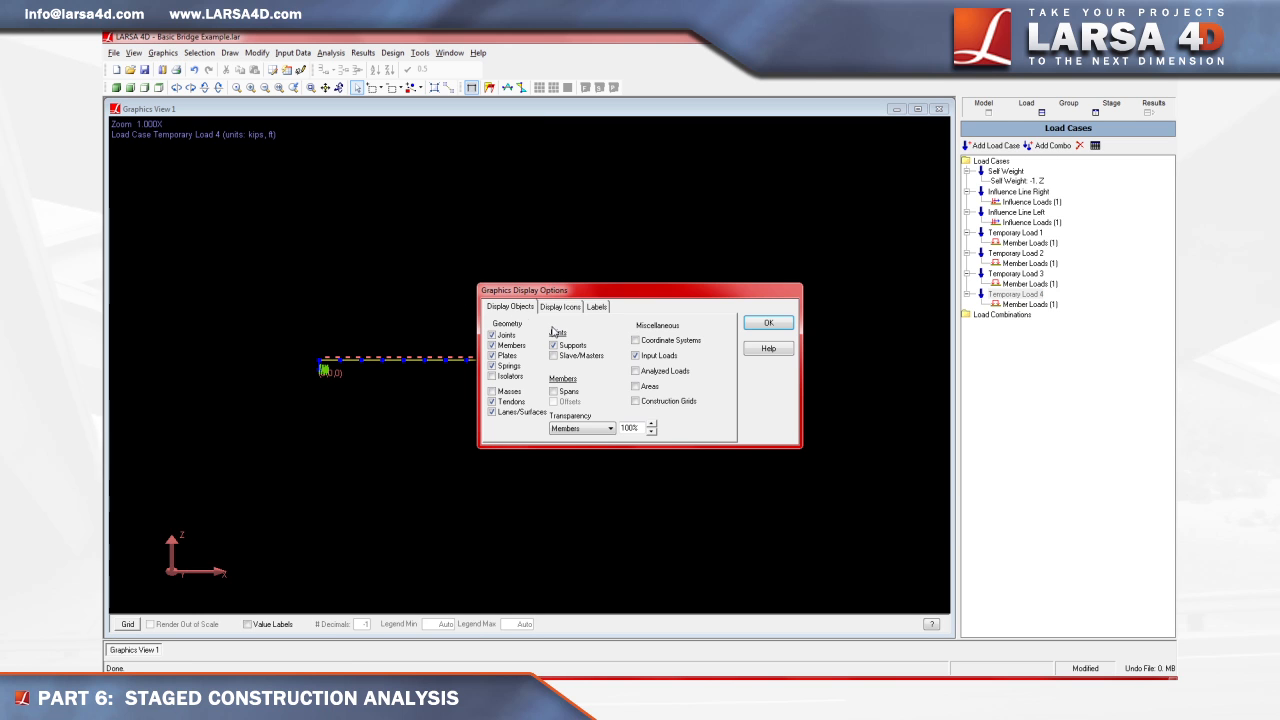
{"action": "left_click", "coordinate": [636, 356]}
{"action": "left_click", "coordinate": [767, 323]}
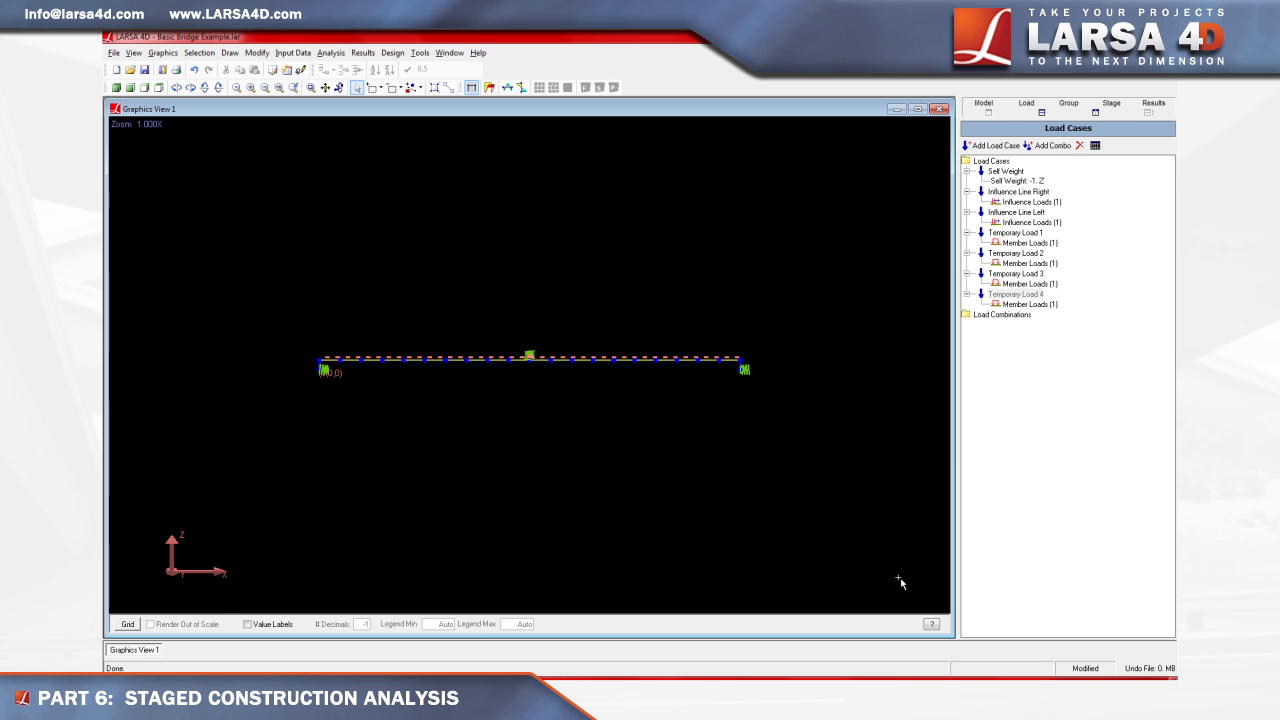
{"action": "left_click", "coordinate": [955, 644]}
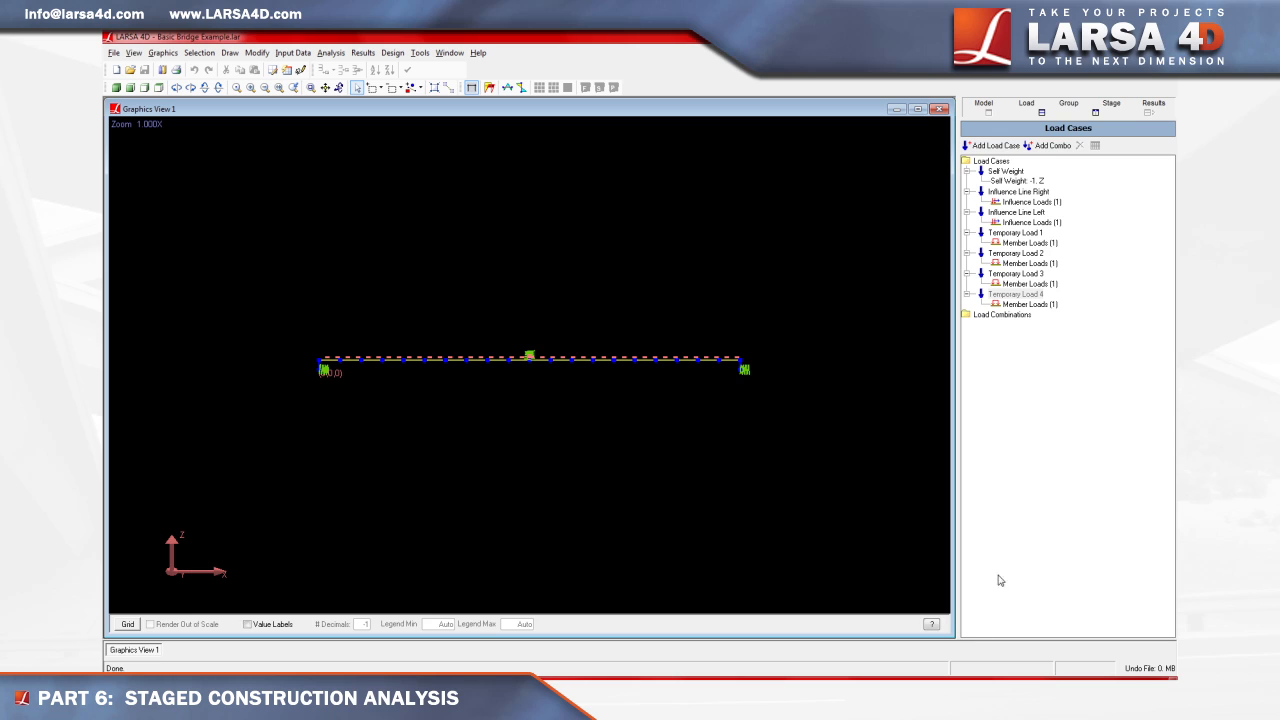
- Add Stage 1 to the construction stages and open its stage steps spreadsheet
{"action": "left_click", "coordinate": [1111, 104]}
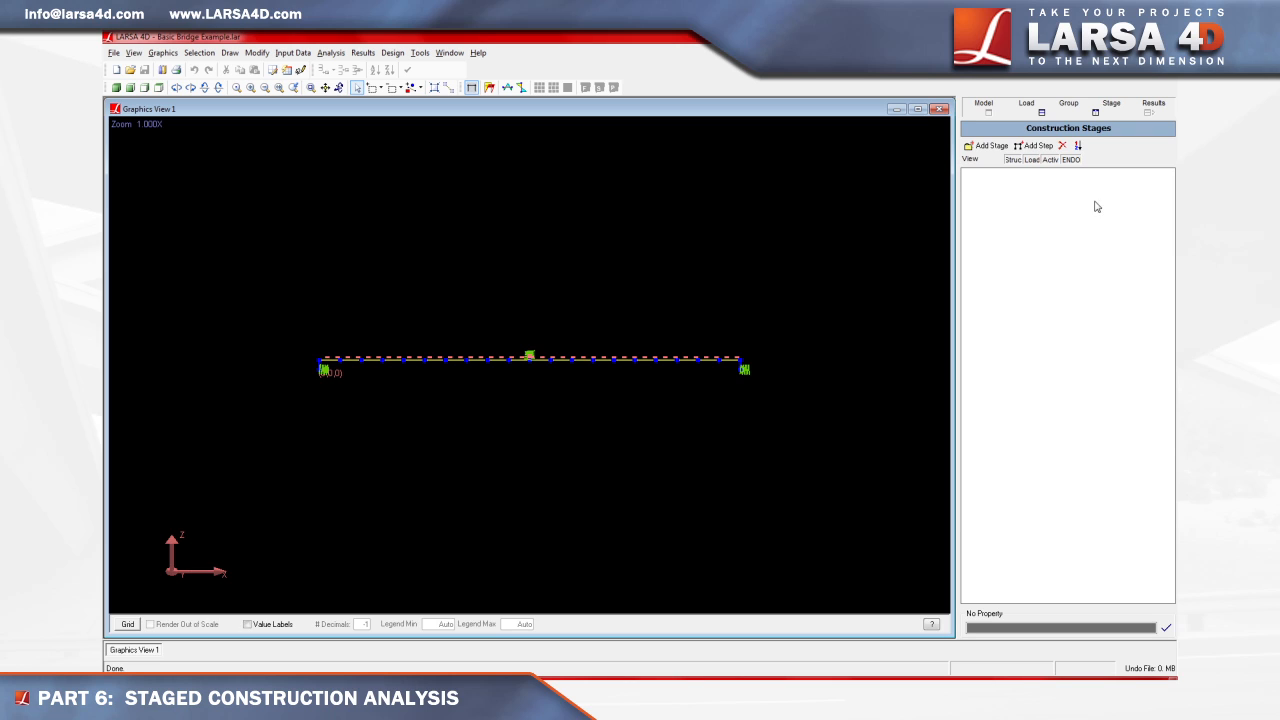
{"action": "left_click", "coordinate": [987, 147]}
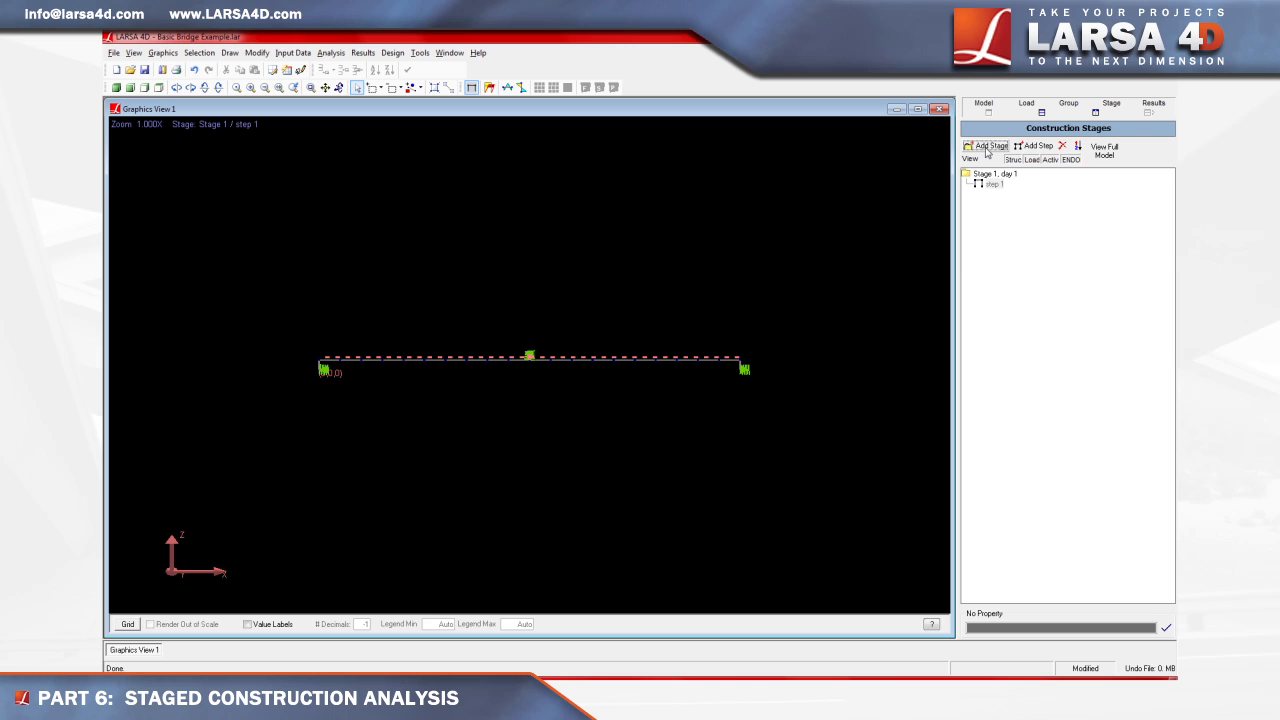
{"action": "double_click", "coordinate": [998, 175]}
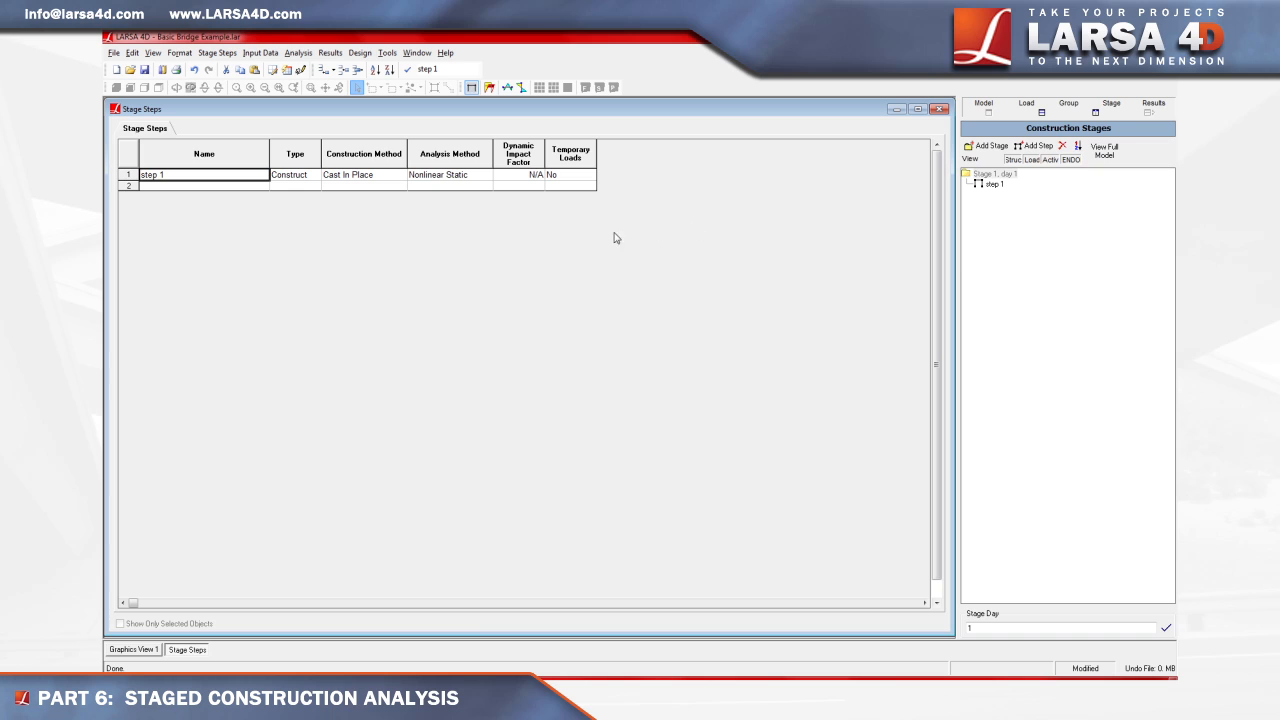
- Add seven more construction steps to Stage 1, for eight steps in all
{"action": "left_click", "coordinate": [323, 70]}
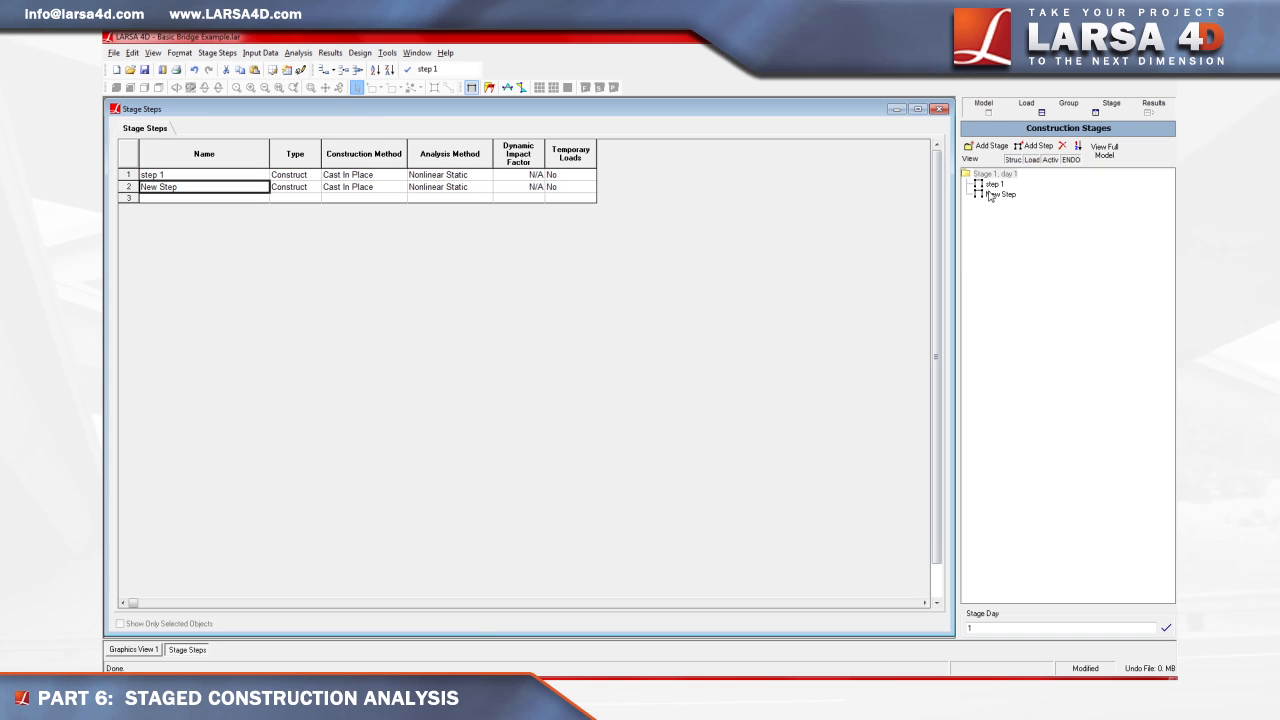
{"action": "left_click", "coordinate": [1032, 147]}
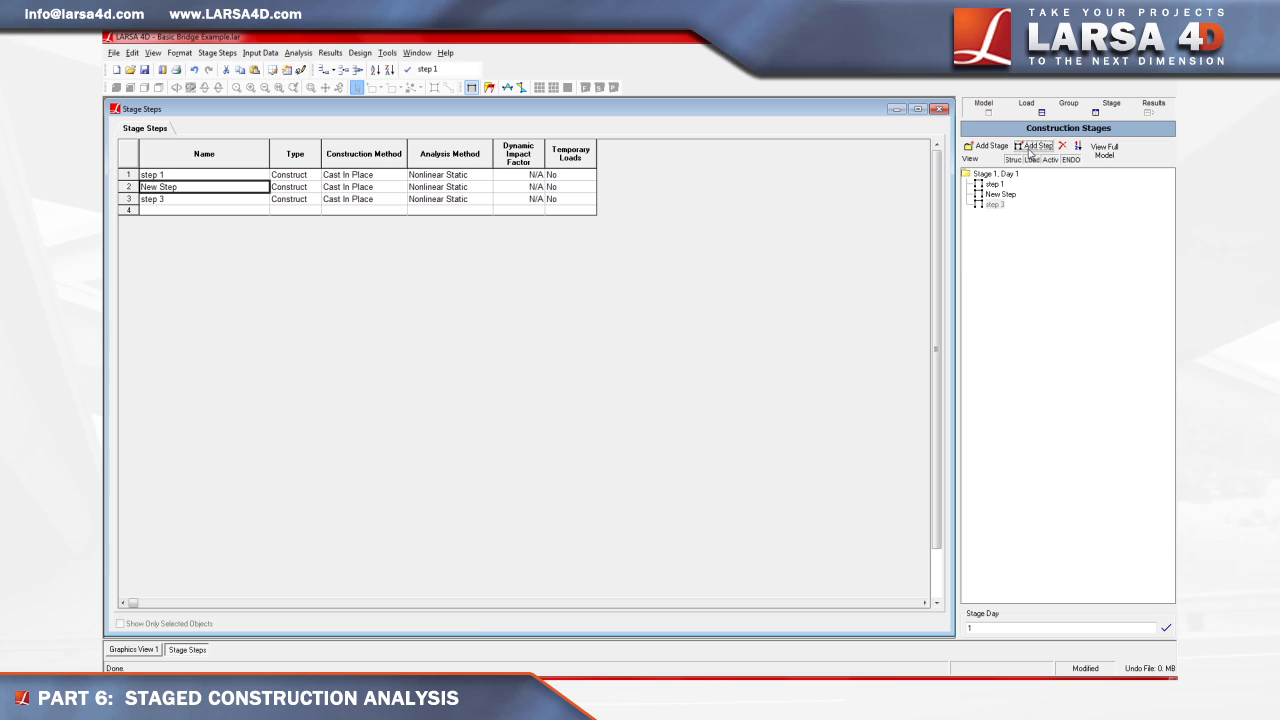
{"action": "left_click", "coordinate": [1032, 147]}
{"action": "left_click", "coordinate": [1032, 147]}
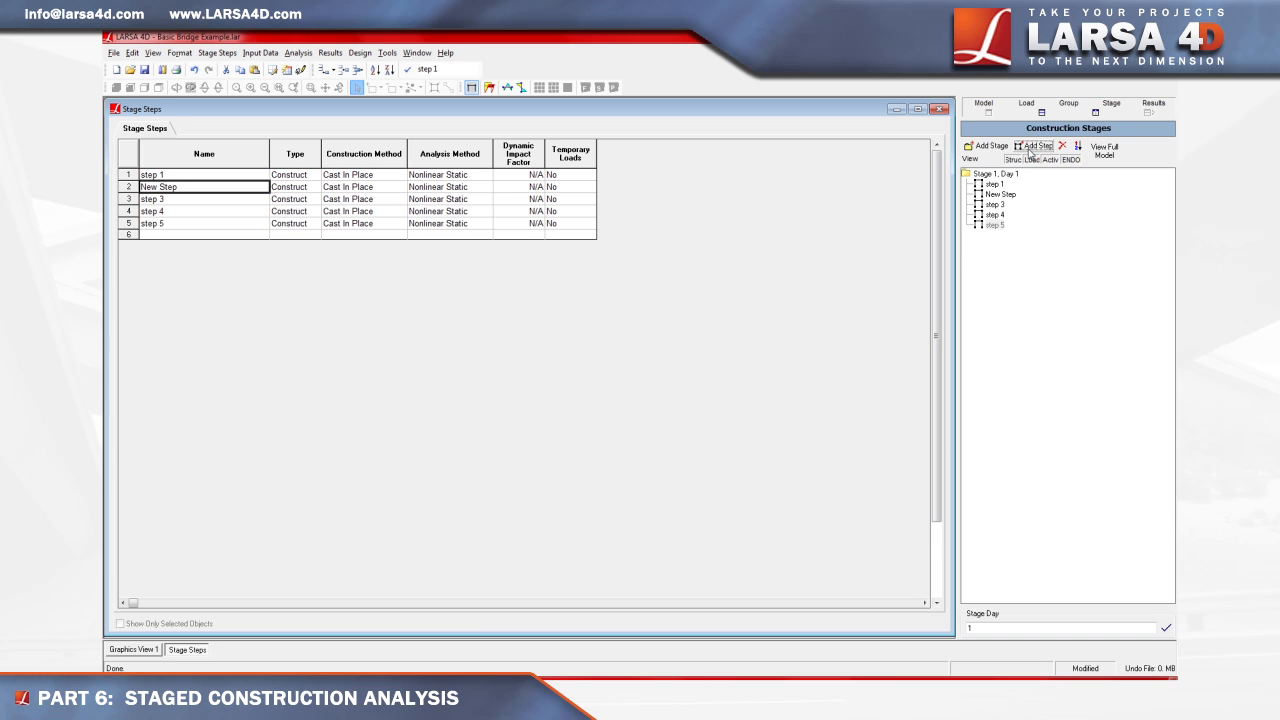
{"action": "left_click", "coordinate": [1032, 147]}
{"action": "left_click", "coordinate": [1032, 147]}
{"action": "left_click", "coordinate": [1032, 147]}
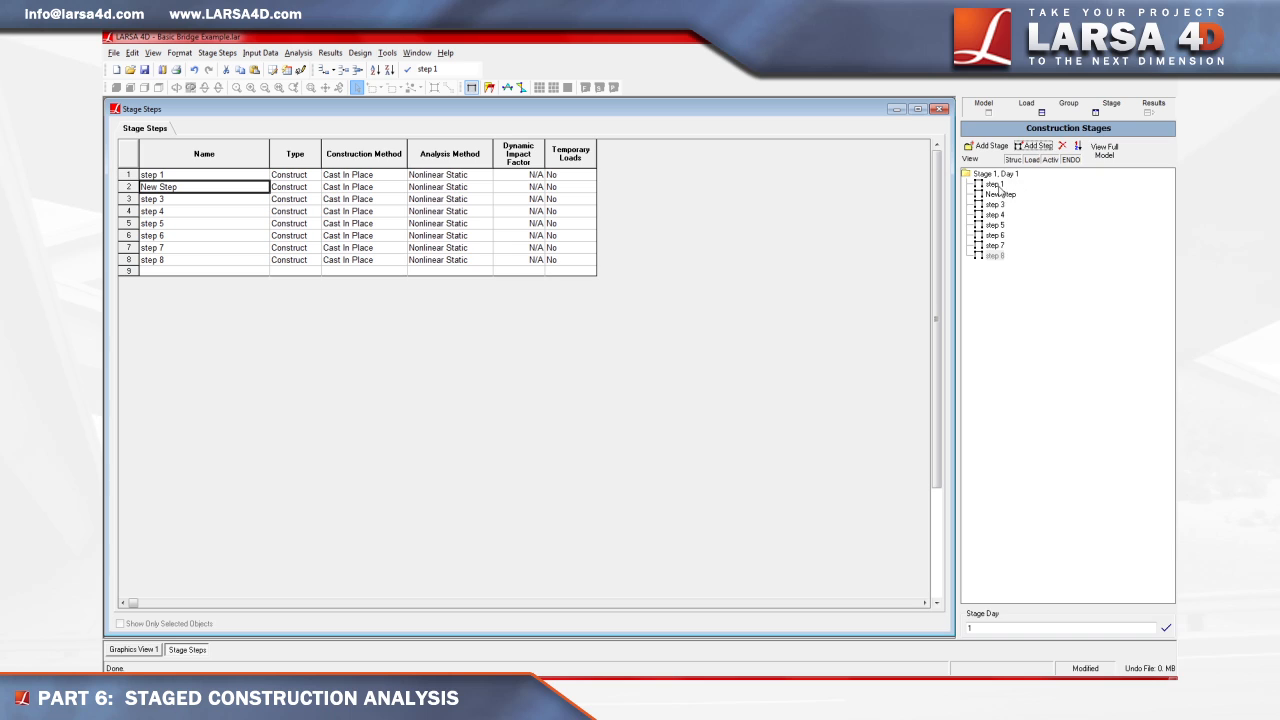
- Rename the first step of Stage 1 as "First Segment"
{"action": "right_click", "coordinate": [1001, 188]}
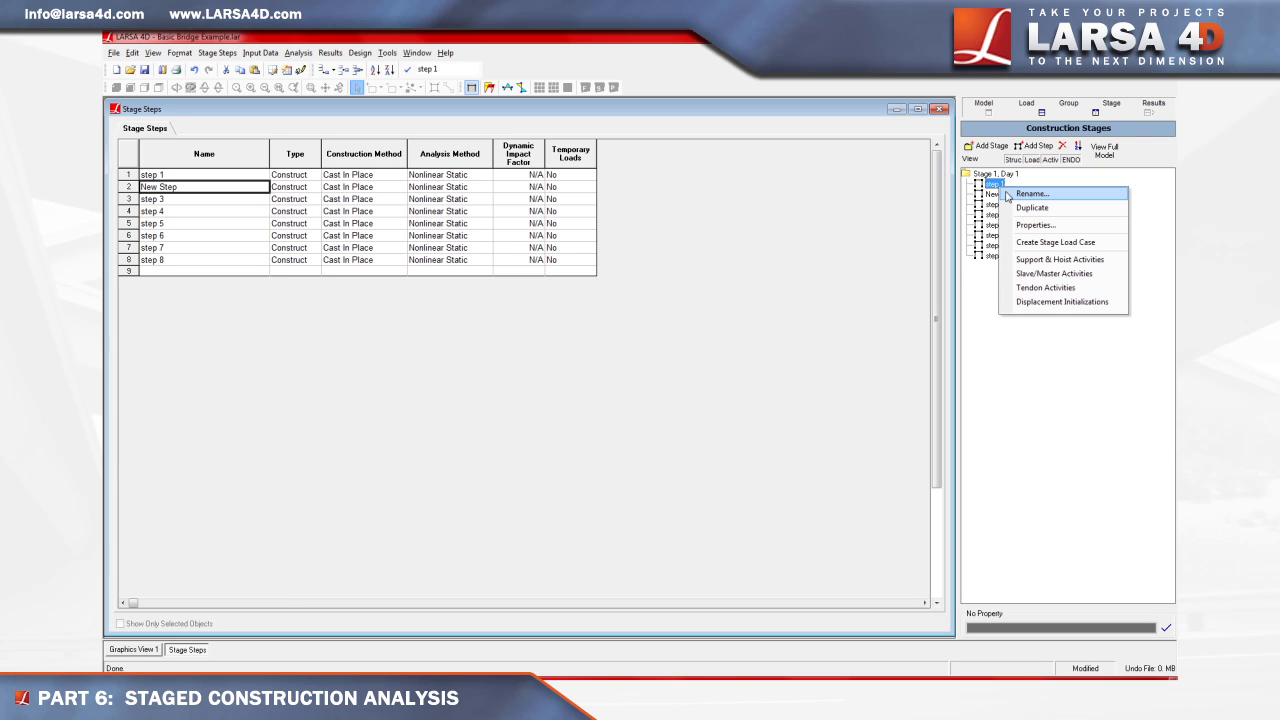
{"action": "left_click", "coordinate": [1007, 194]}
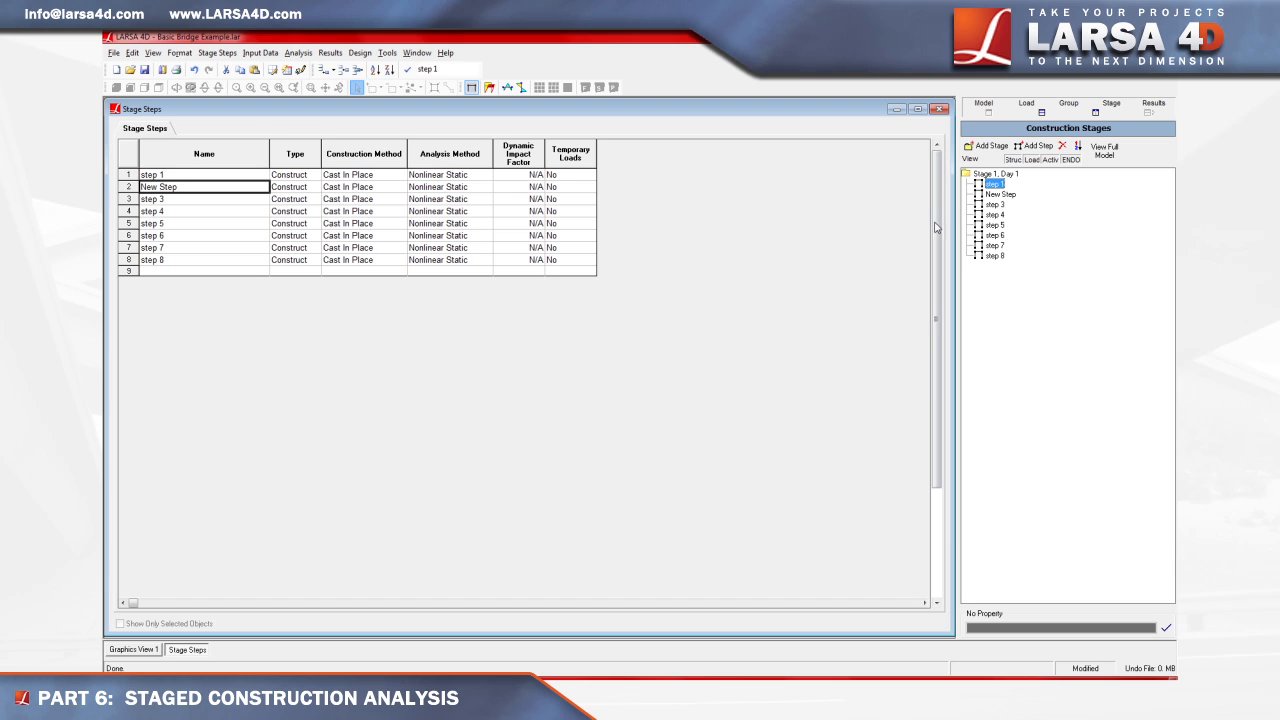
{"action": "left_click", "coordinate": [255, 176]}
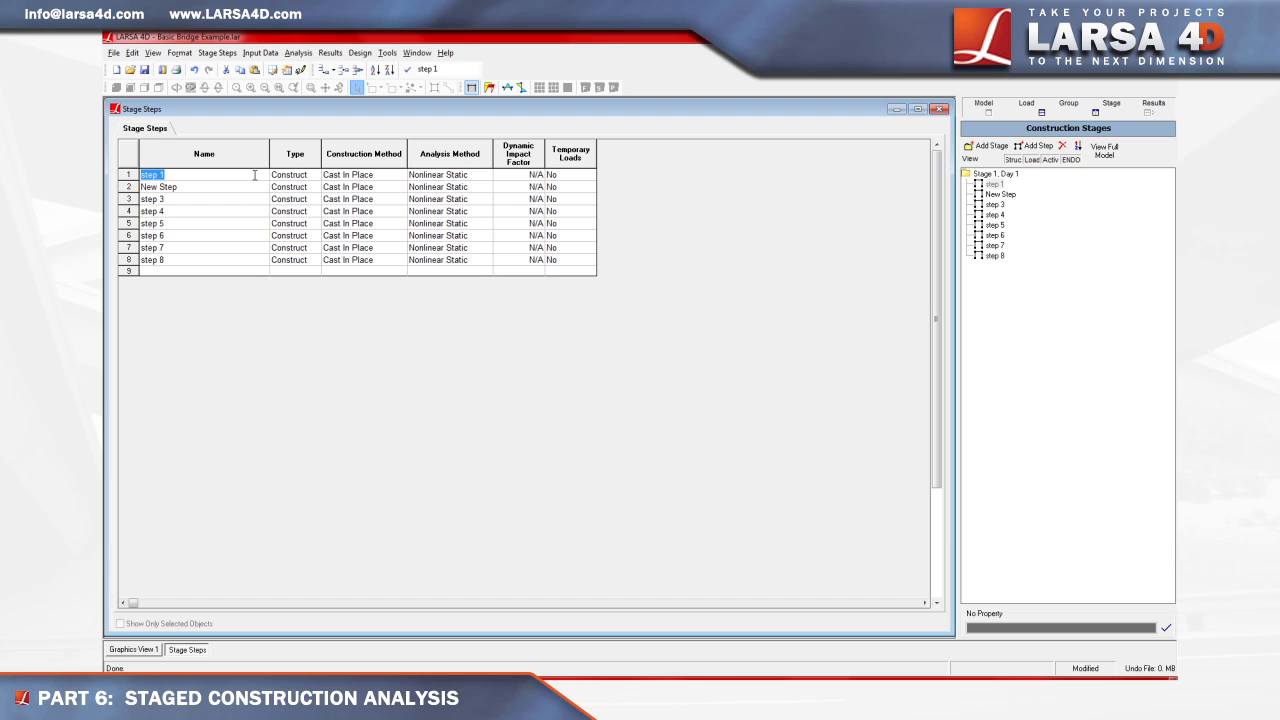
{"action": "key", "text": "BackSpace"}
{"action": "type", "text": "First Segment"}
{"action": "key", "text": "Return"}
- Rename the second step of Stage 1 as "Second Segment" and the third as "Remove TempSup1"
{"action": "left_click", "coordinate": [257, 187]}
{"action": "type", "text": "Second Segment"}
{"action": "key", "text": "Return"}
{"action": "left_click", "coordinate": [261, 199]}
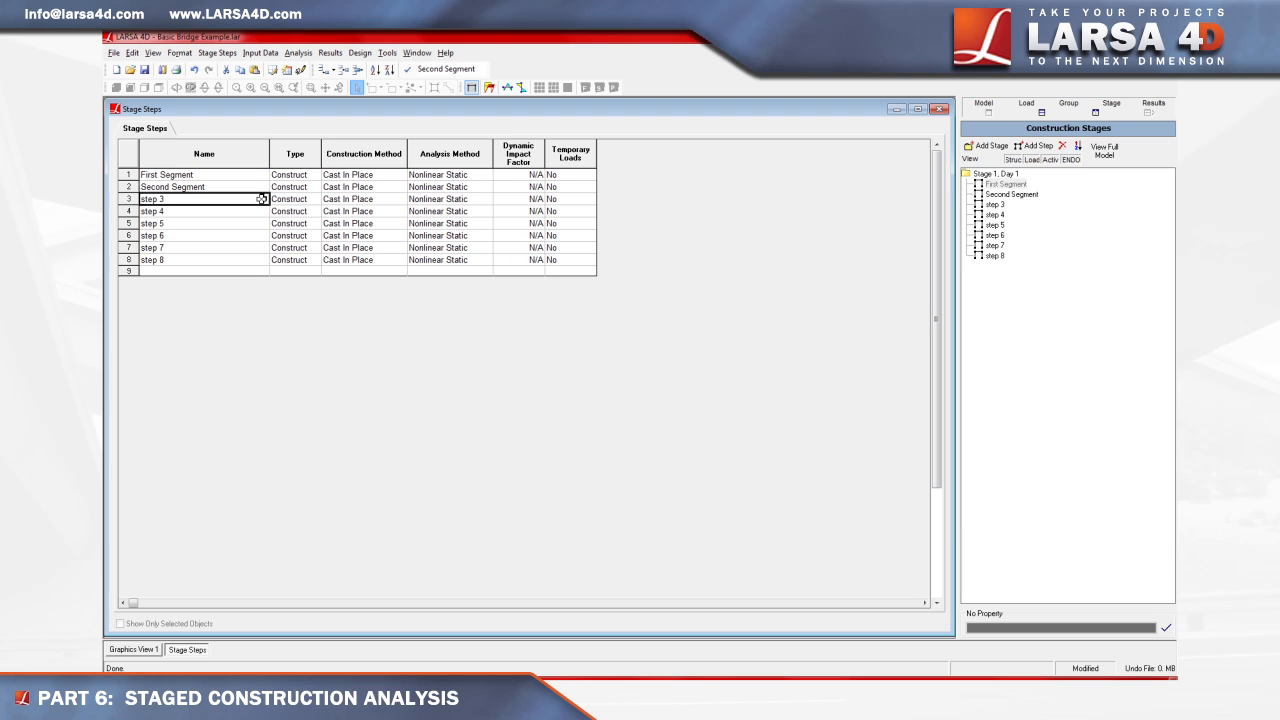
{"action": "type", "text": "Remove TempSup1"}
{"action": "key", "text": "Return"}
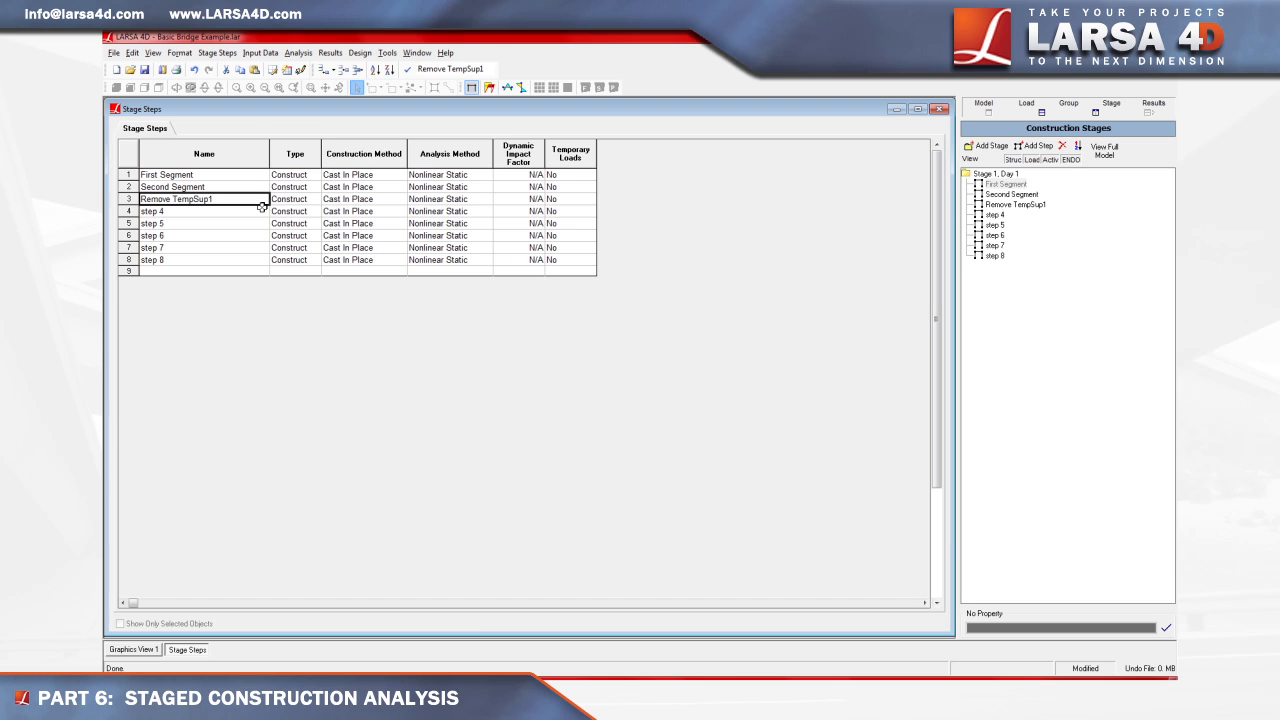
- Rename the fourth step of Stage 1 as "Remove TempLoads1" and the fifth as "Third Segment"
{"action": "left_click", "coordinate": [256, 210]}
{"action": "type", "text": "Rem"}
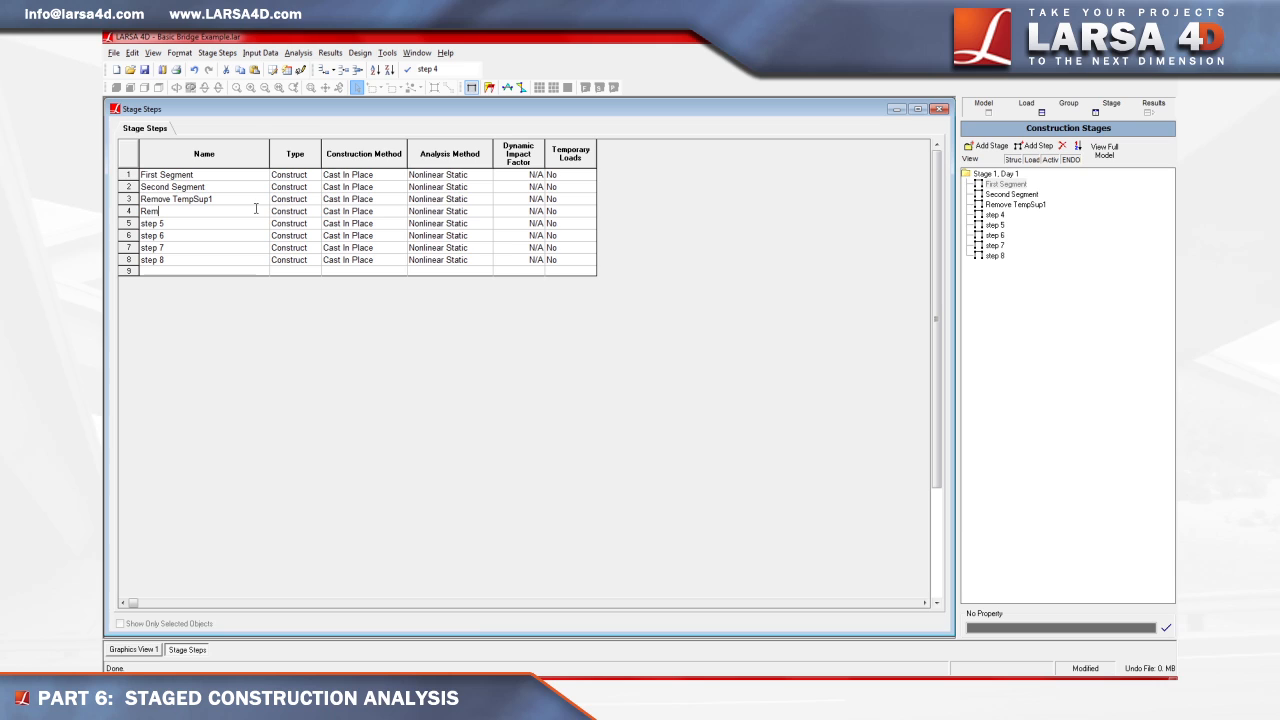
{"action": "type", "text": "ove TempLoads1"}
{"action": "key", "text": "Return"}
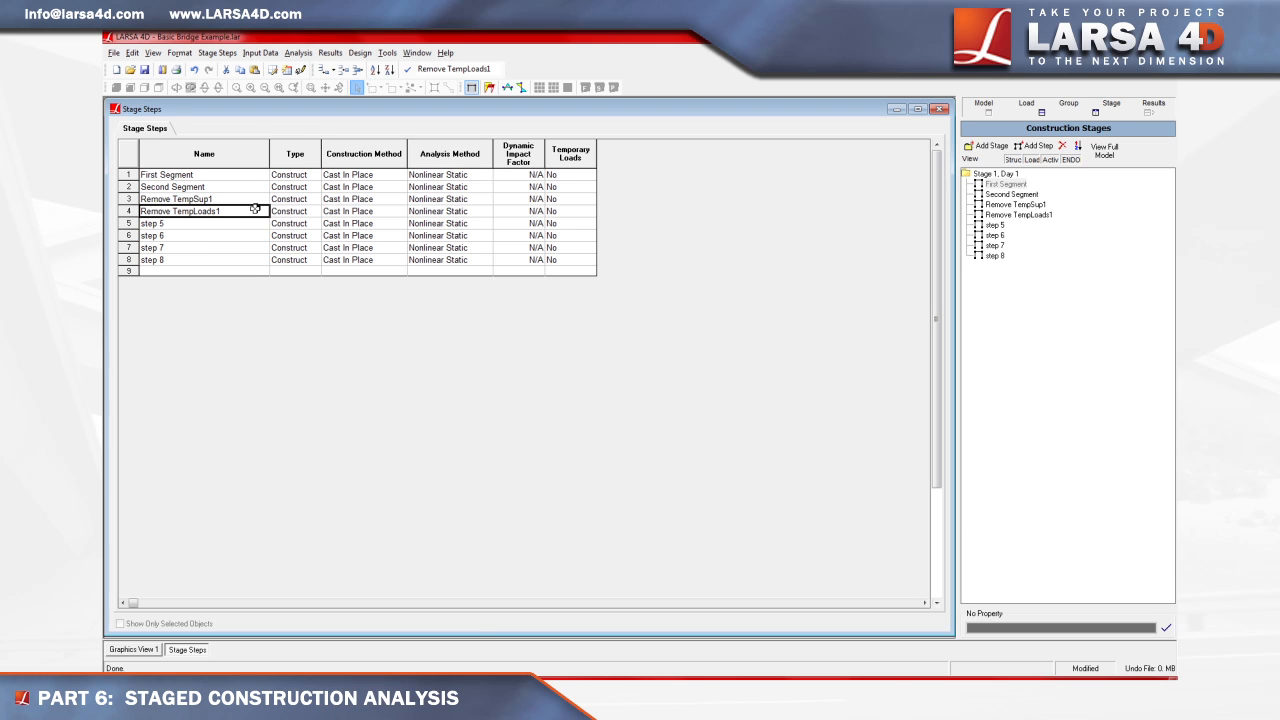
{"action": "left_click", "coordinate": [254, 223]}
{"action": "type", "text": "Third Segment"}
{"action": "key", "text": "Return"}
- Rename the sixth step of Stage 1 as "Fourth Segment" and the seventh as "Remove TempSup2"
{"action": "left_click", "coordinate": [248, 233]}
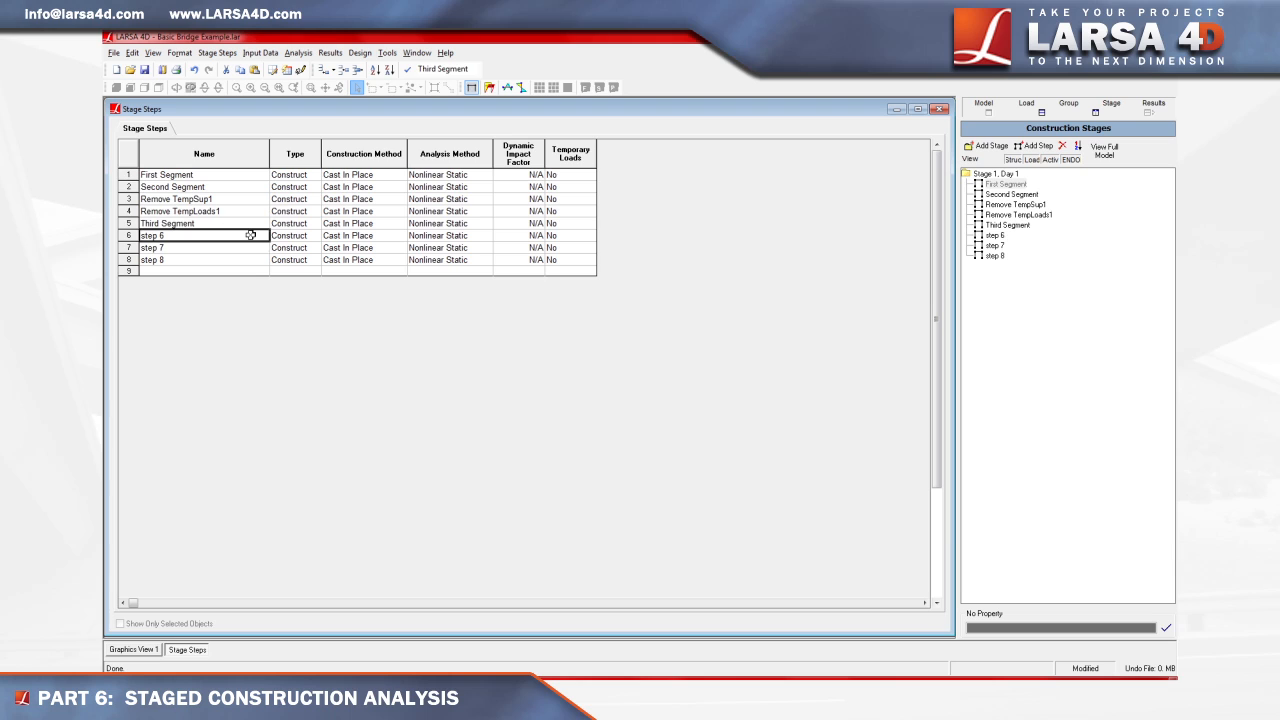
{"action": "type", "text": "Fourth Segment"}
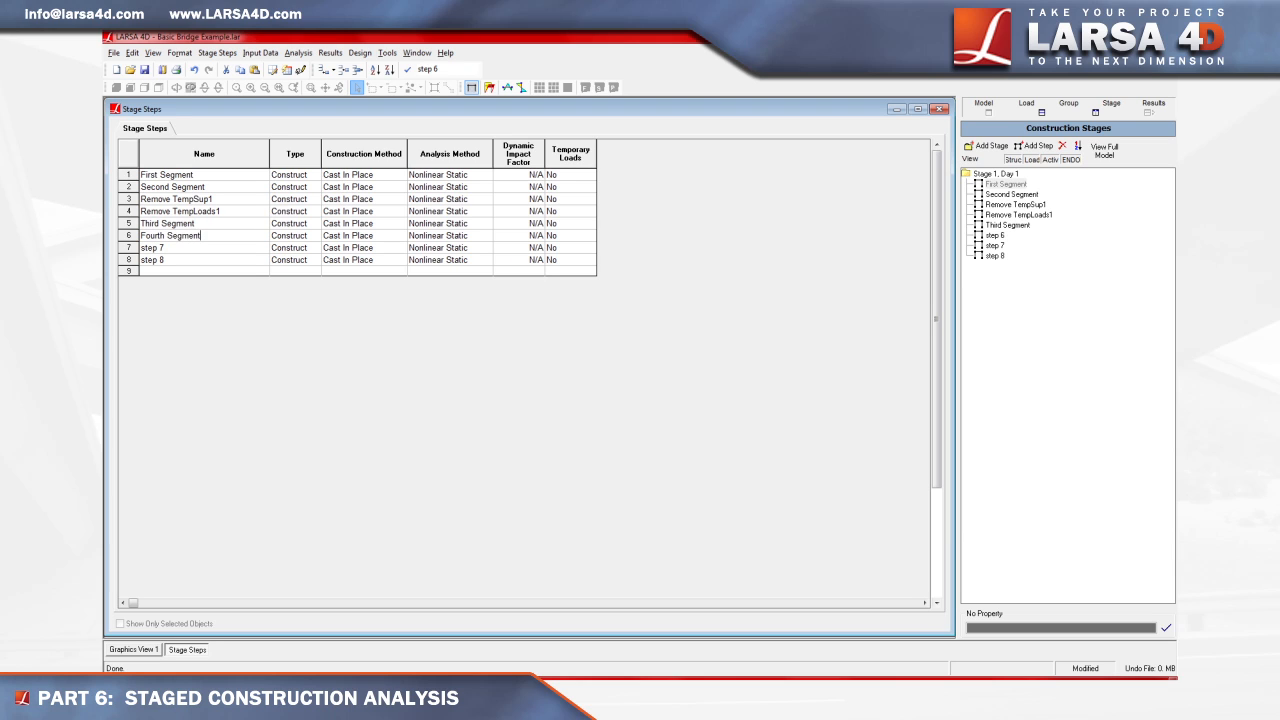
{"action": "key", "text": "Return"}
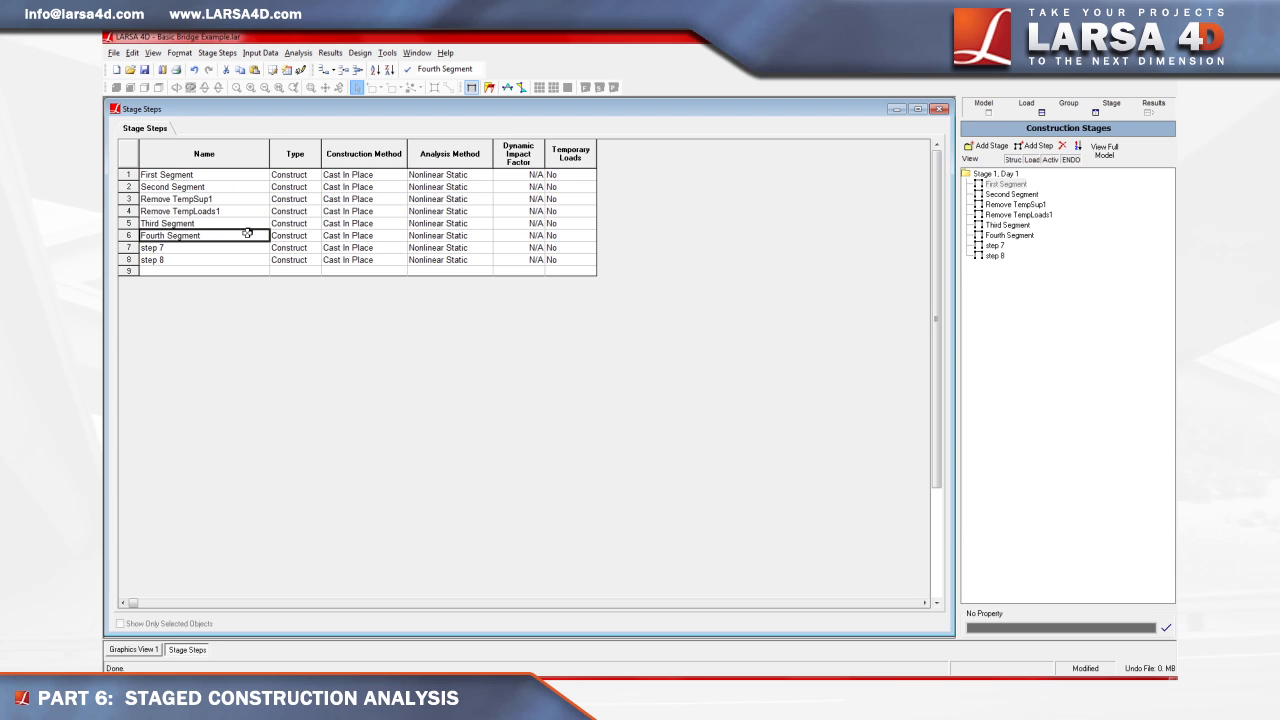
{"action": "left_click", "coordinate": [247, 247]}
{"action": "type", "text": "Remove TempSup2"}
{"action": "key", "text": "Return"}
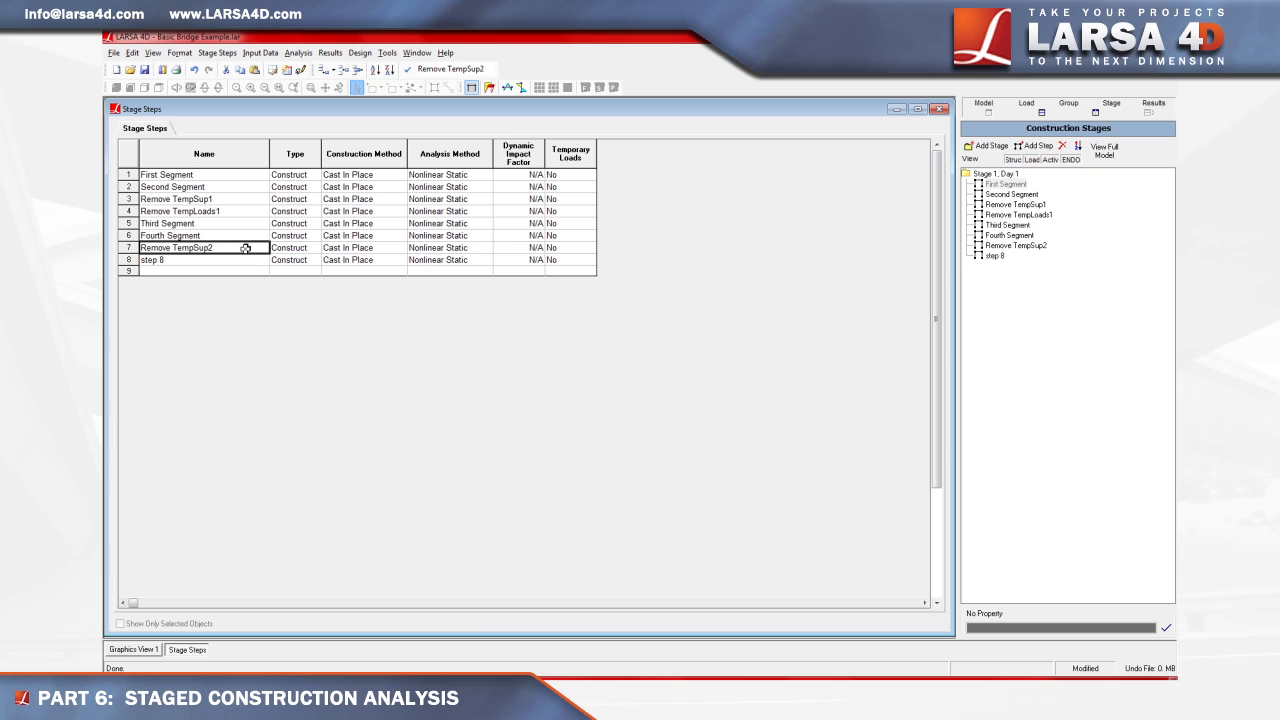
- Rename the eighth step of Stage 1 as "Remove TempLoads2"
{"action": "left_click", "coordinate": [245, 259]}
{"action": "type", "text": "R"}
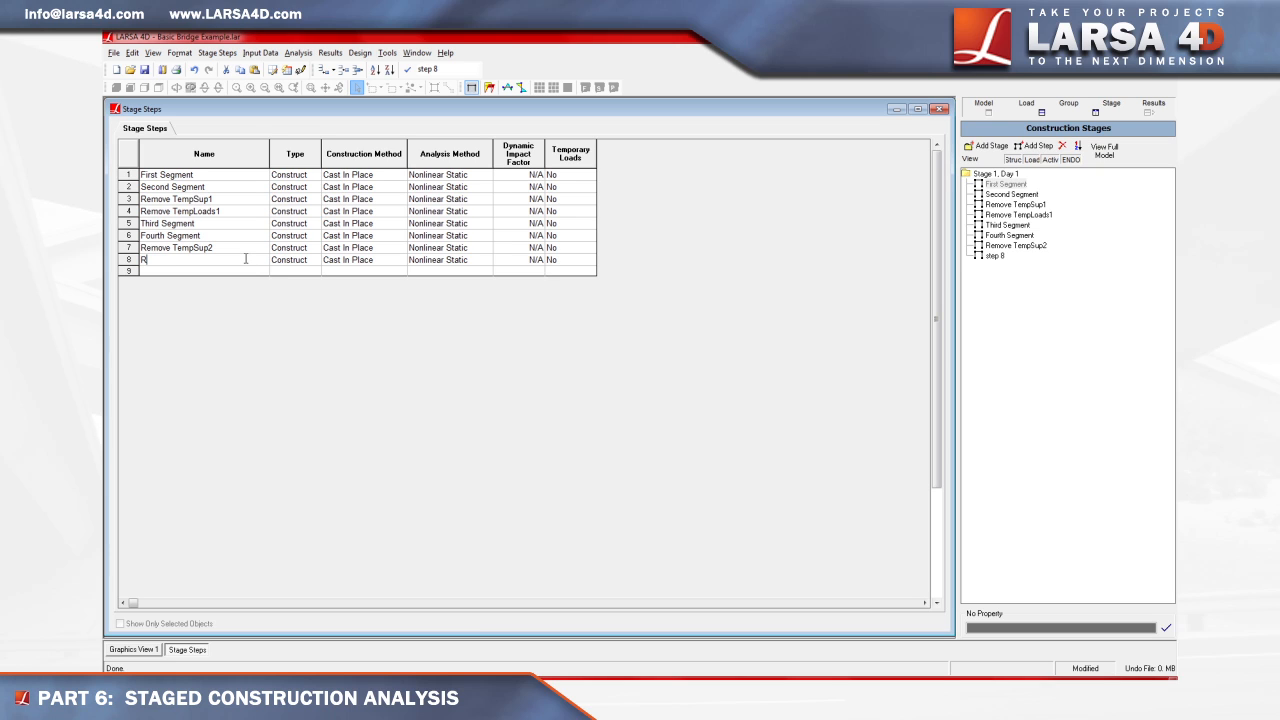
{"action": "type", "text": "emove TempLoads2"}
{"action": "key", "text": "Return"}
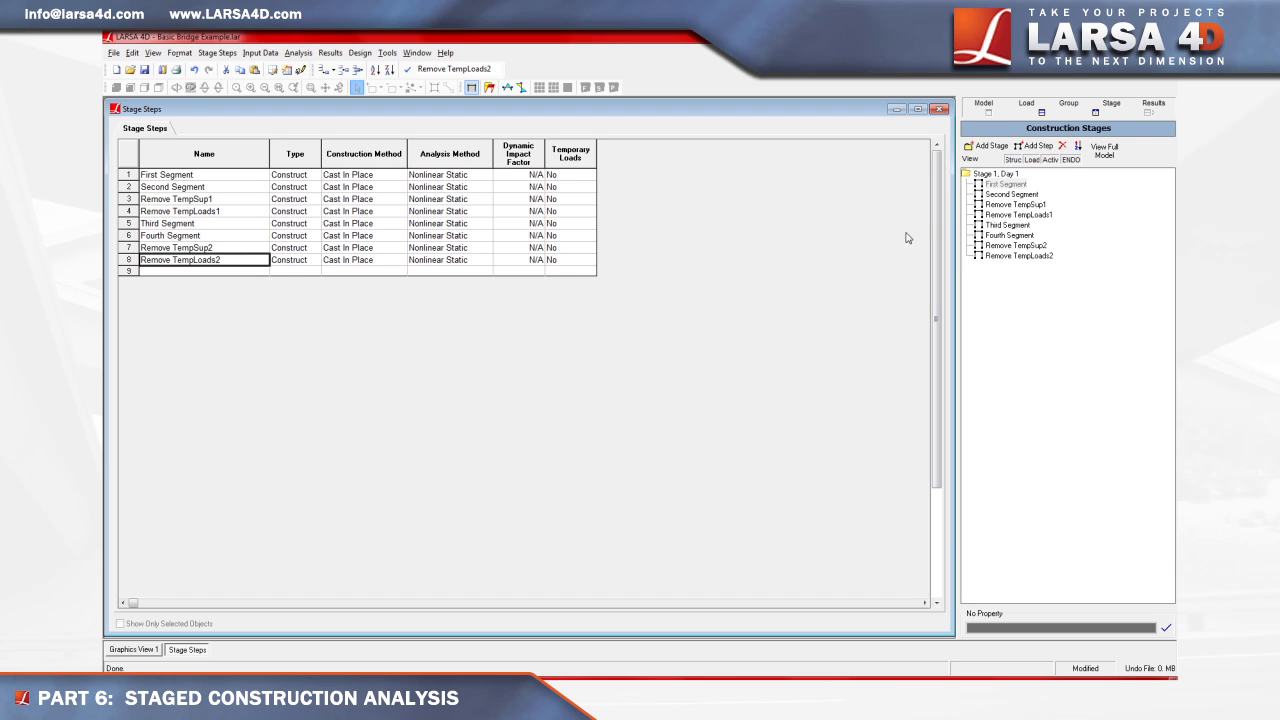
- Assign structure groups Span 1 Segment 1, Span 1 Segment 2, Span 2 Segment 1 and Span 2 Segment 2 to the First through Fourth Segment steps respectively
{"action": "left_click", "coordinate": [1095, 113]}
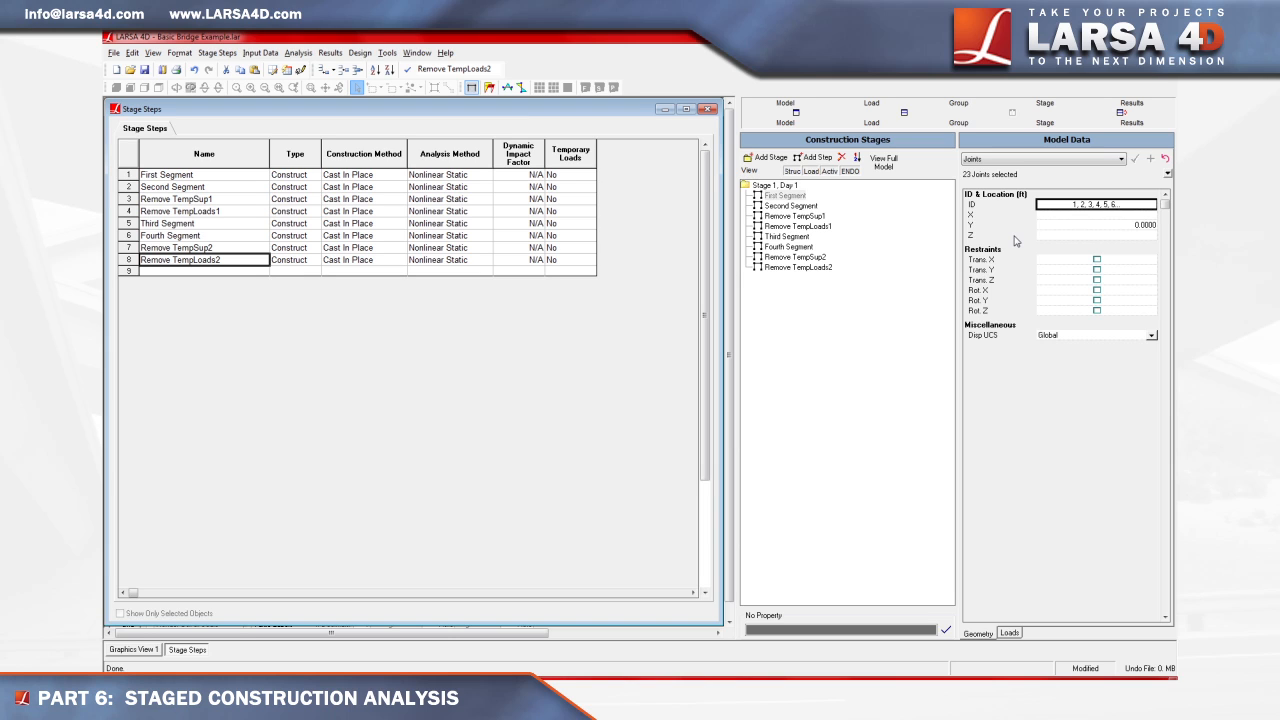
{"action": "left_click", "coordinate": [957, 124]}
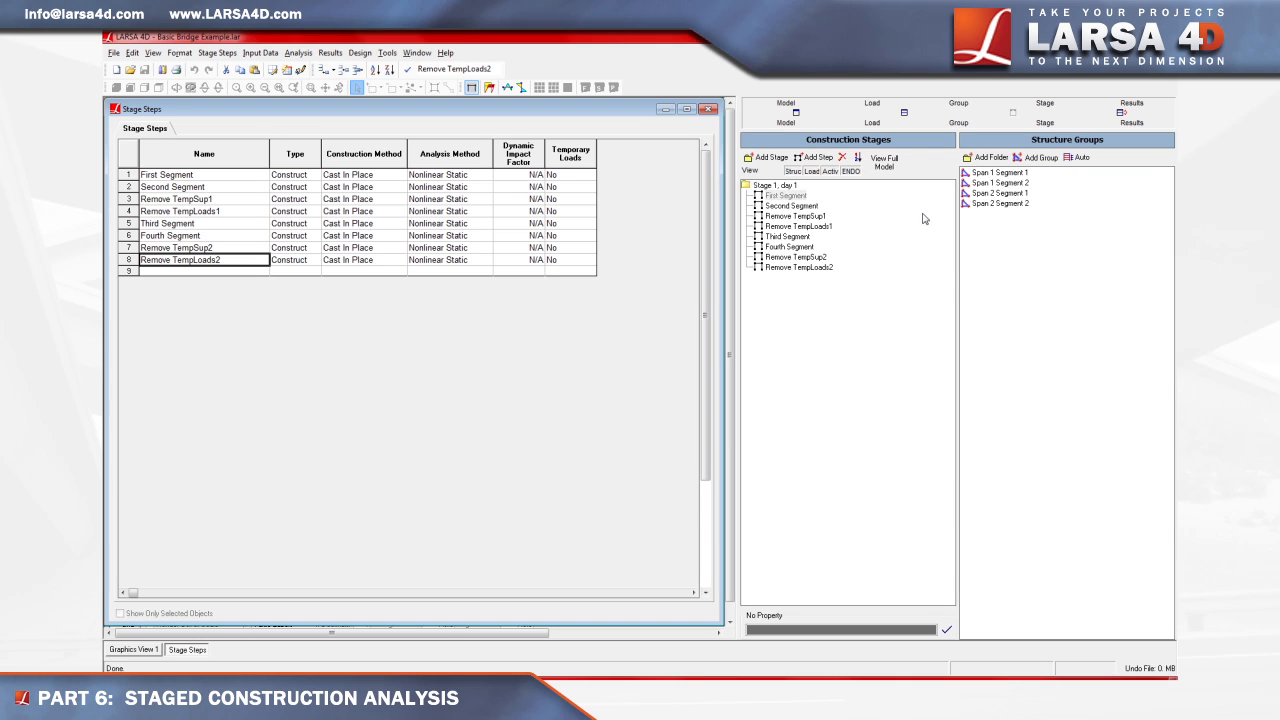
{"action": "left_click", "coordinate": [981, 175]}
{"action": "left_click_drag", "start_coordinate": [981, 177], "coordinate": [800, 198]}
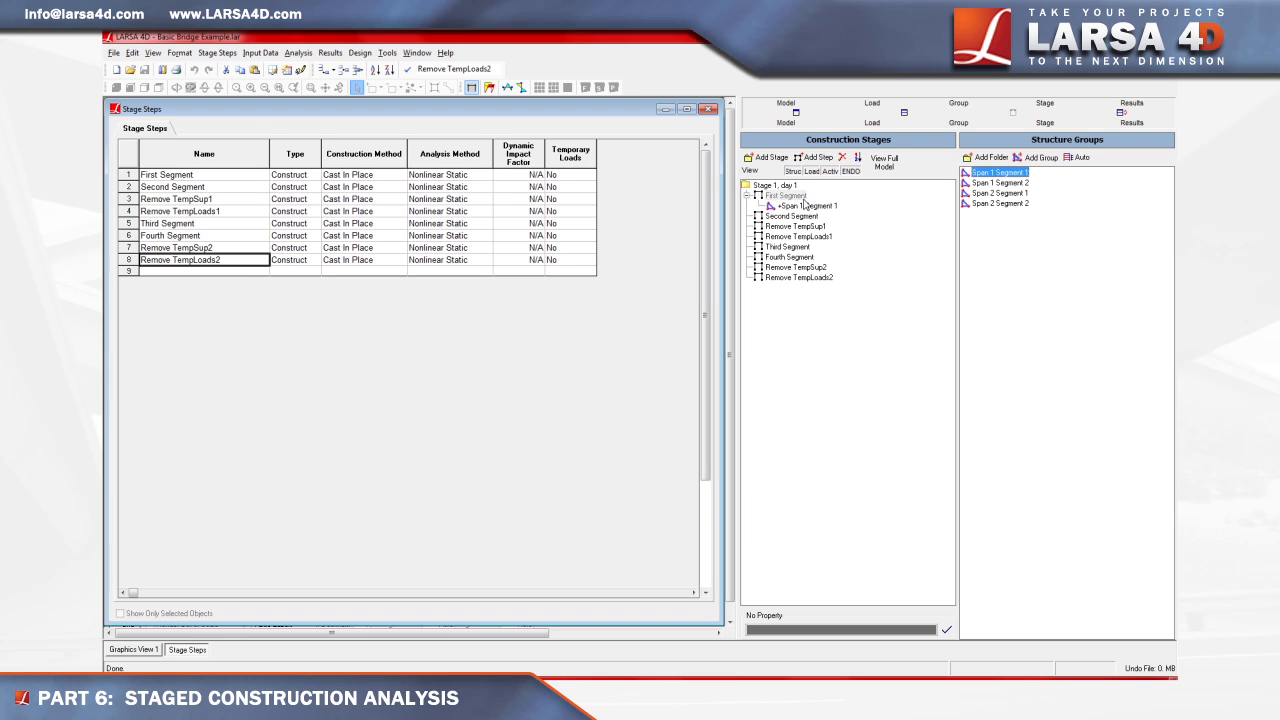
{"action": "left_click", "coordinate": [998, 185]}
{"action": "left_click_drag", "start_coordinate": [1000, 190], "coordinate": [815, 218]}
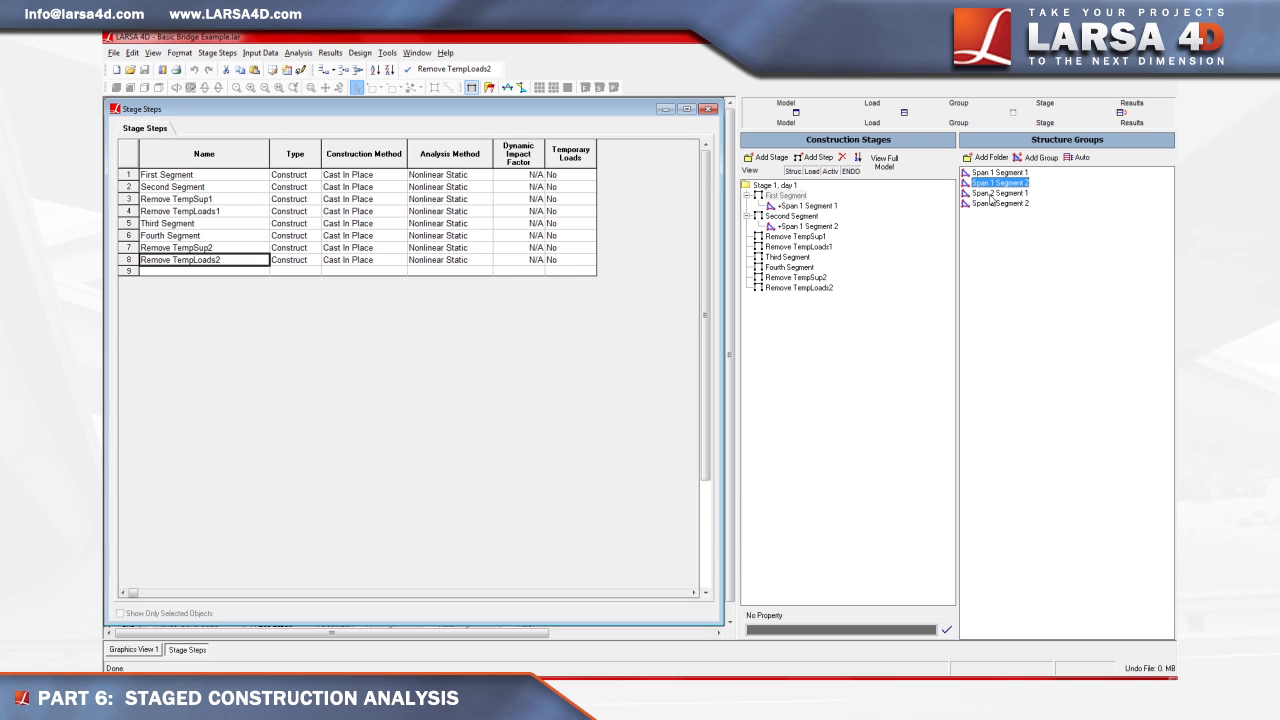
{"action": "left_click_drag", "start_coordinate": [997, 195], "coordinate": [807, 259]}
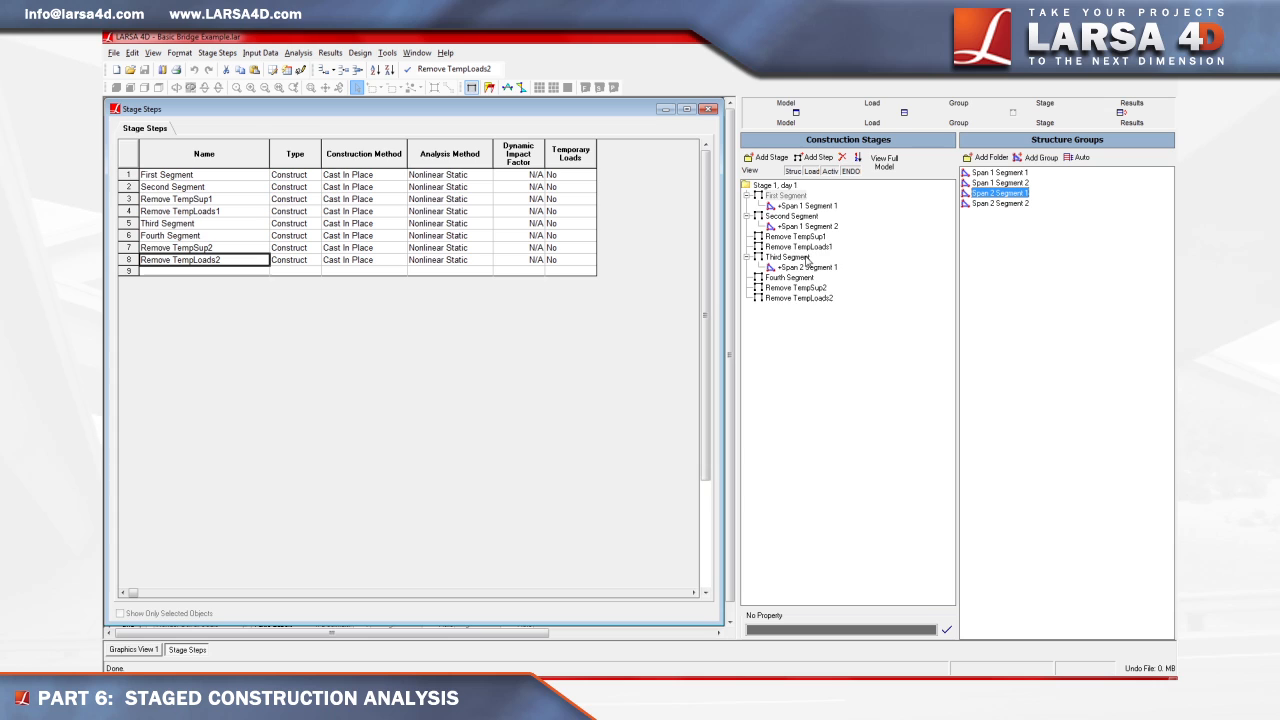
{"action": "left_click_drag", "start_coordinate": [1000, 206], "coordinate": [804, 283]}
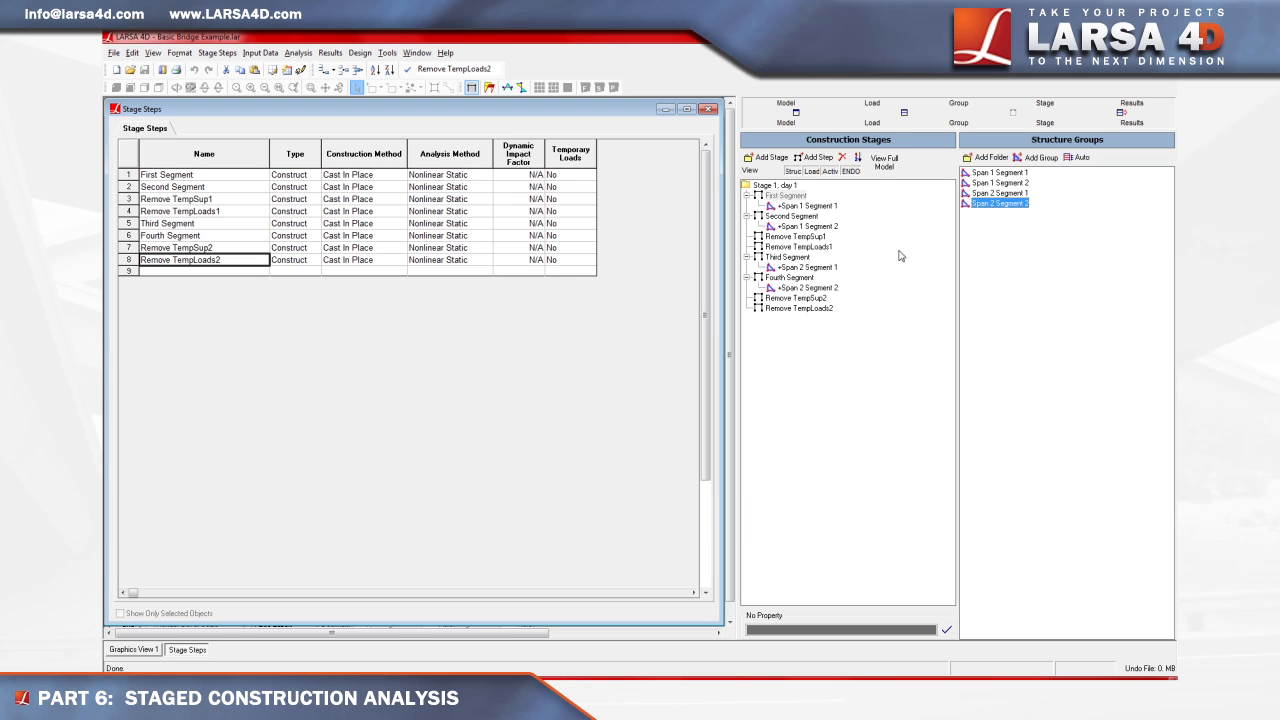
- Add the Self Weight load case to the First, Second, Third and Fourth Segment steps
{"action": "left_click", "coordinate": [872, 123]}
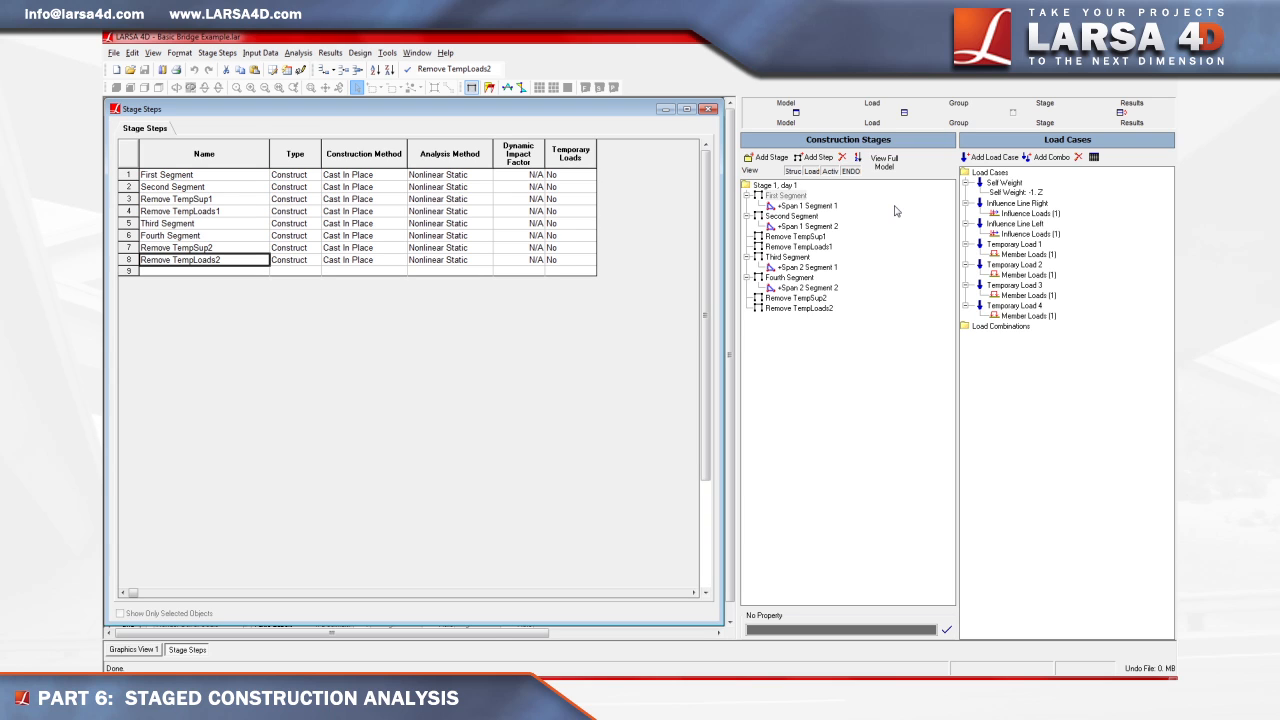
{"action": "left_click", "coordinate": [1004, 184]}
{"action": "left_click_drag", "start_coordinate": [1004, 188], "coordinate": [802, 205]}
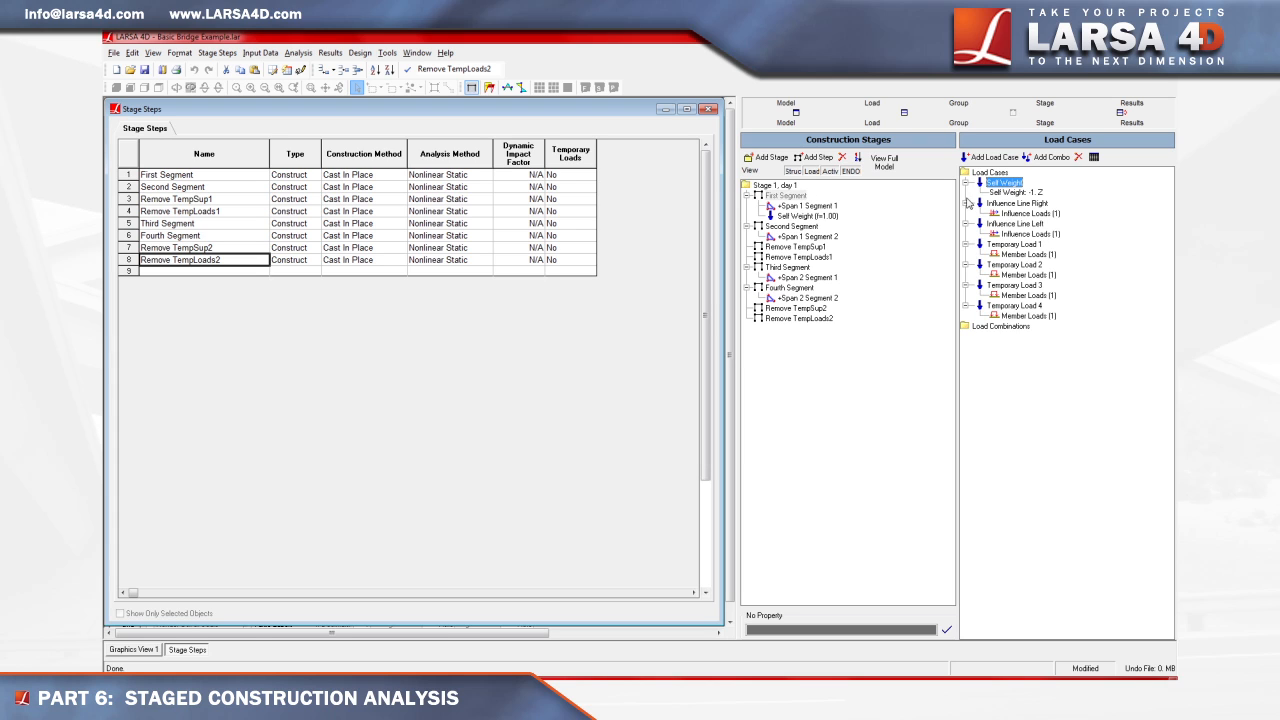
{"action": "left_click_drag", "start_coordinate": [1004, 185], "coordinate": [815, 235]}
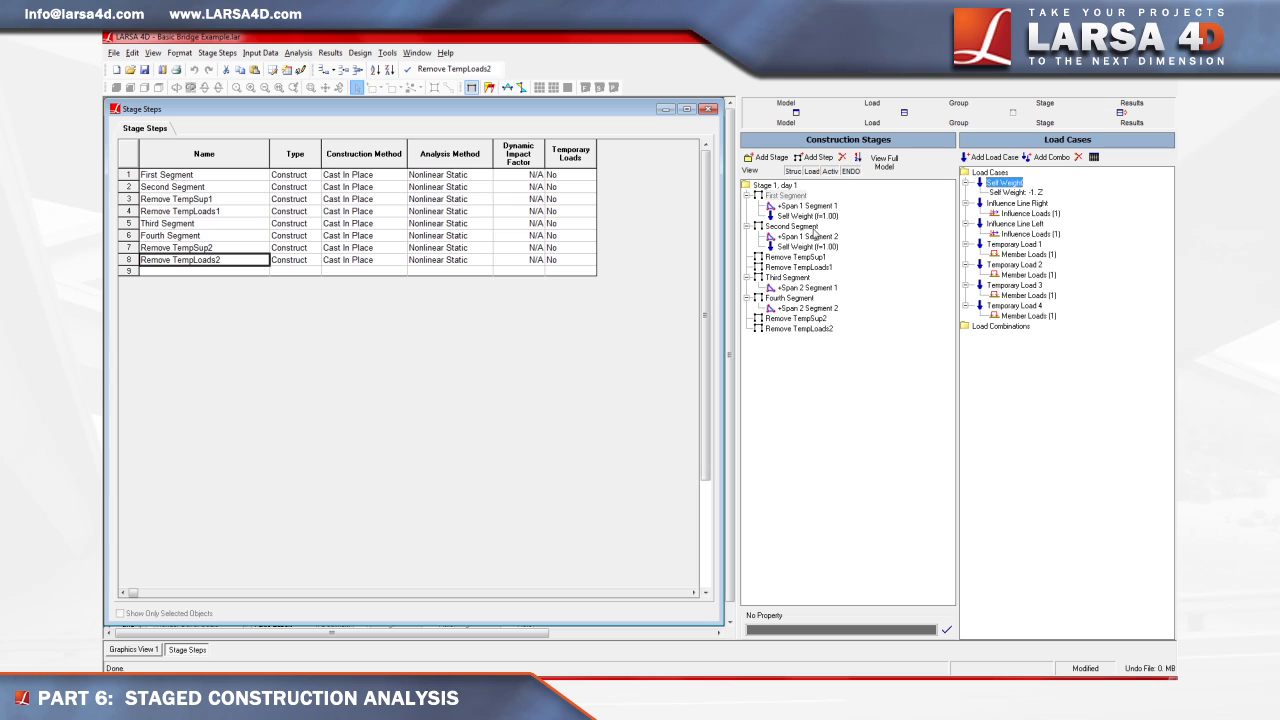
{"action": "left_click_drag", "start_coordinate": [1004, 186], "coordinate": [817, 289]}
{"action": "left_click_drag", "start_coordinate": [995, 186], "coordinate": [813, 312]}
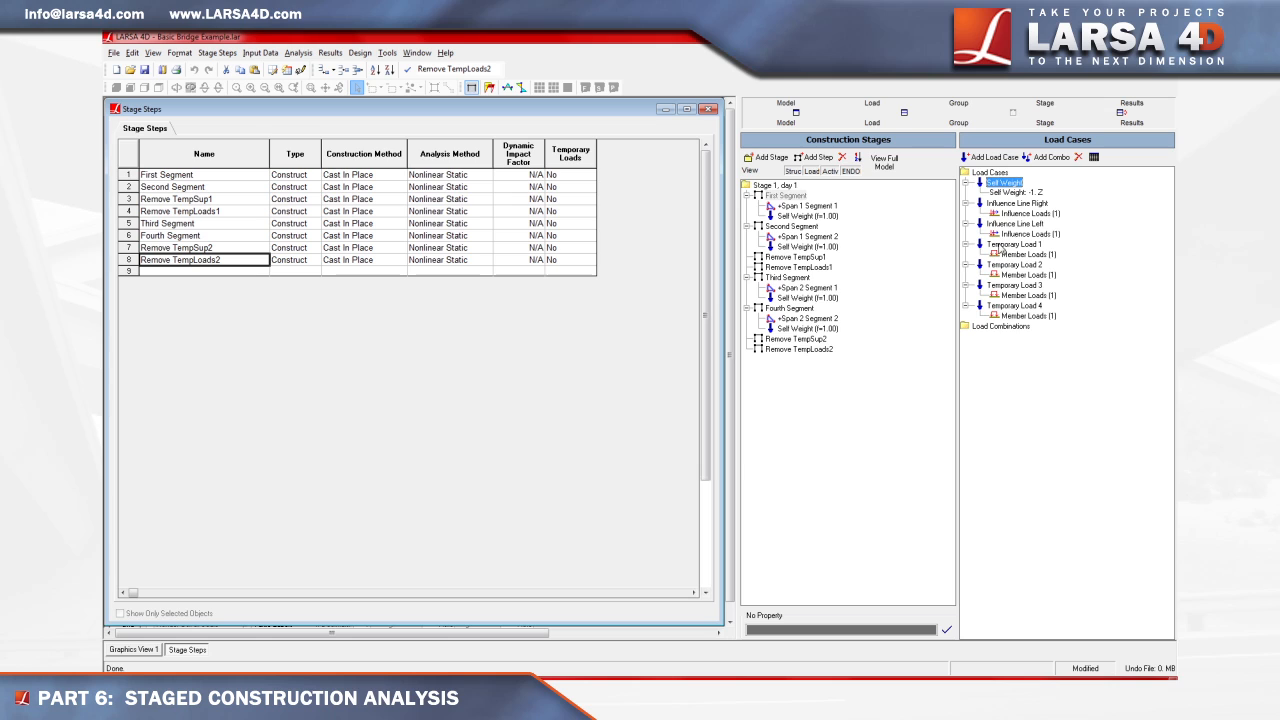
- Add Temporary Load 1, 2, 3 and 4 to the First, Second, Third and Fourth Segment steps respectively
{"action": "left_click", "coordinate": [1001, 246]}
{"action": "left_click_drag", "start_coordinate": [1001, 246], "coordinate": [810, 202]}
{"action": "left_click_drag", "start_coordinate": [995, 268], "coordinate": [812, 248]}
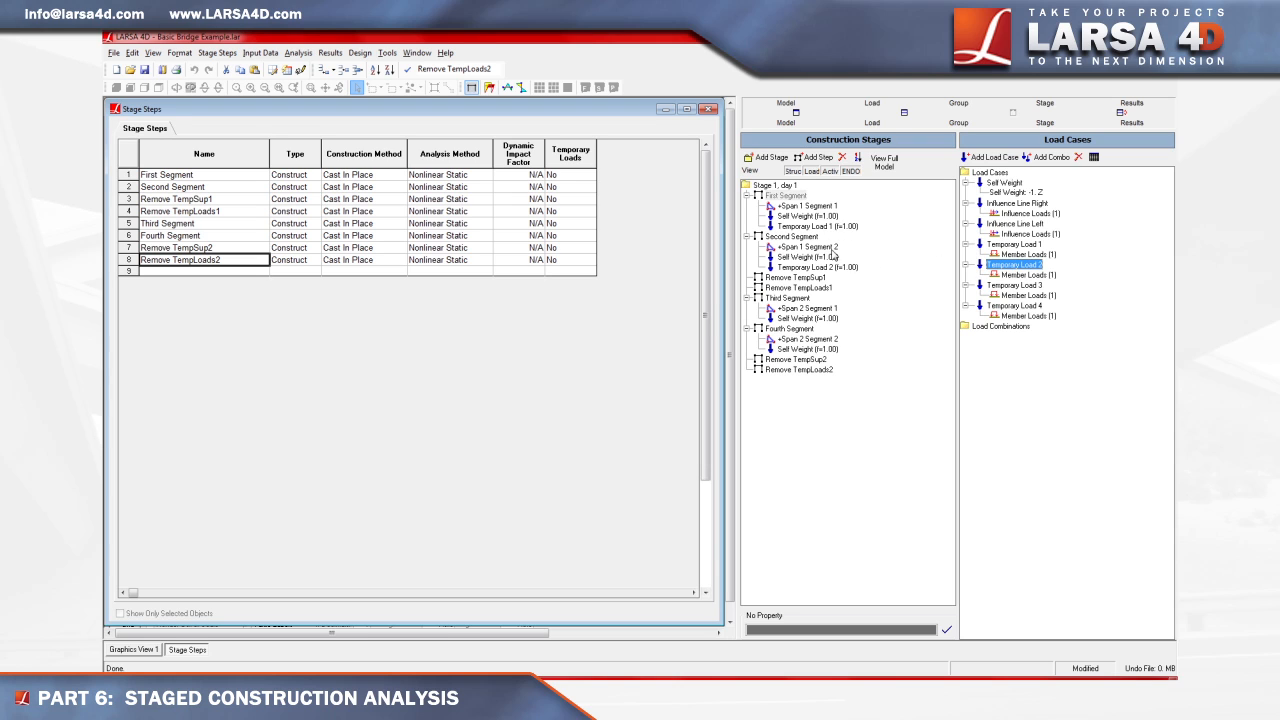
{"action": "left_click", "coordinate": [997, 290]}
{"action": "left_click_drag", "start_coordinate": [995, 290], "coordinate": [828, 302]}
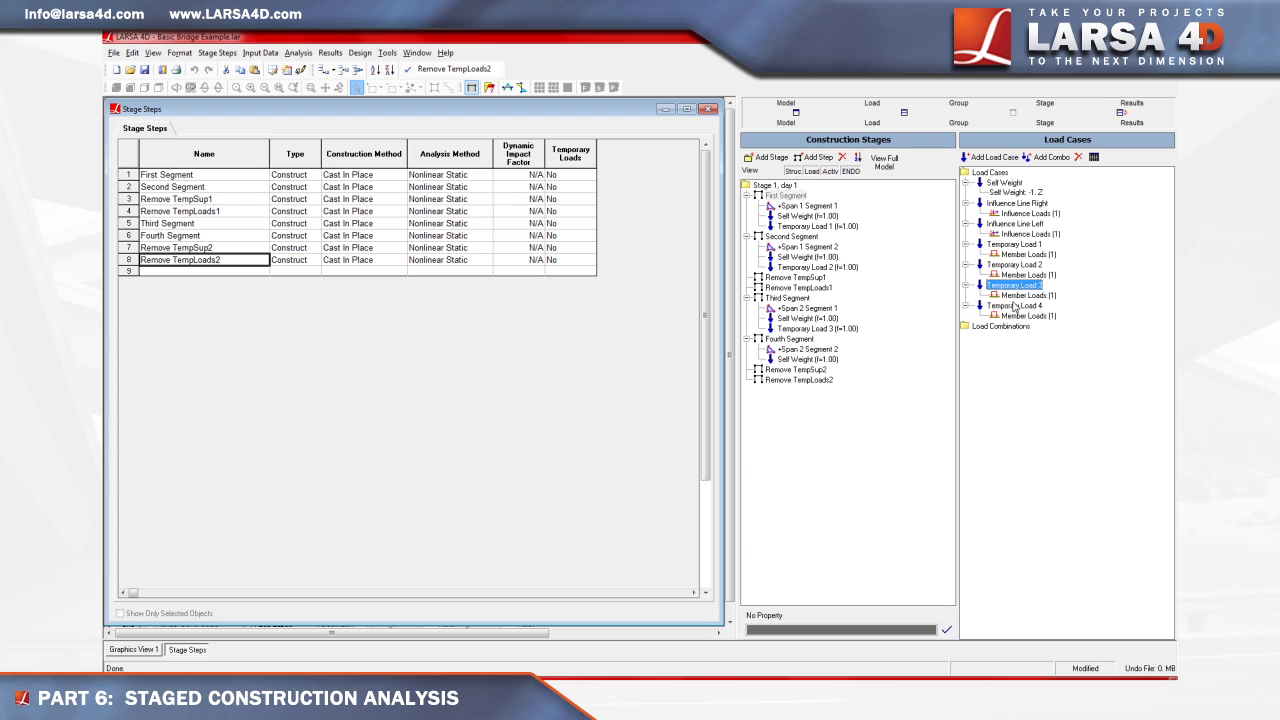
{"action": "left_click_drag", "start_coordinate": [1016, 306], "coordinate": [812, 340]}
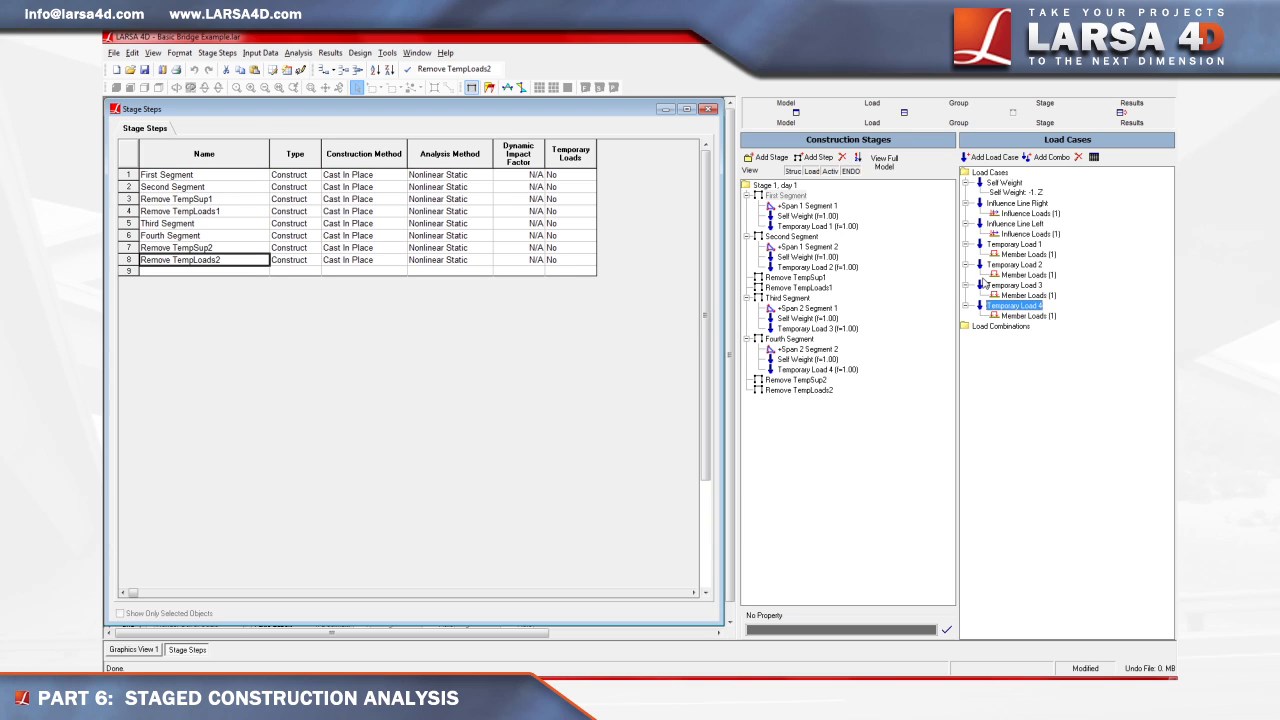
- Add Temporary Load 1 and 2 to the Remove TempLoads1 step, and Temporary Load 3 and 4 to Remove TempLoads2
{"action": "left_click", "coordinate": [1006, 249]}
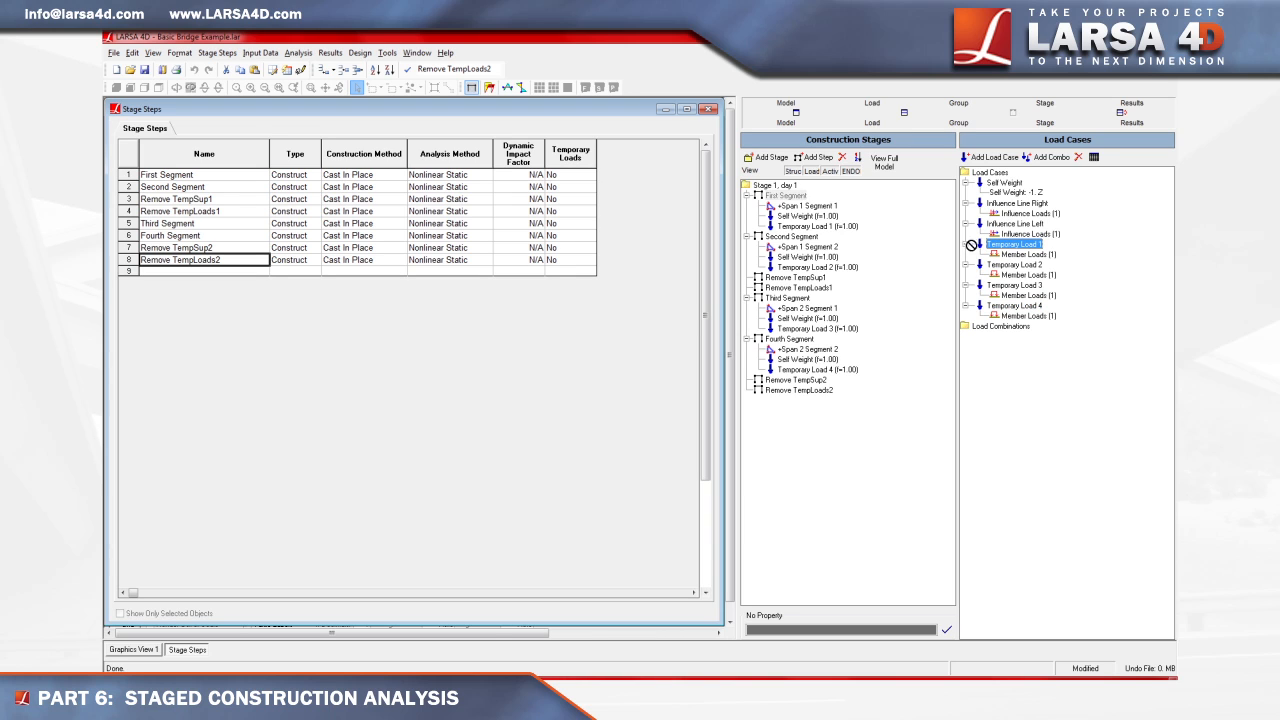
{"action": "left_click_drag", "start_coordinate": [824, 291], "coordinate": [824, 291]}
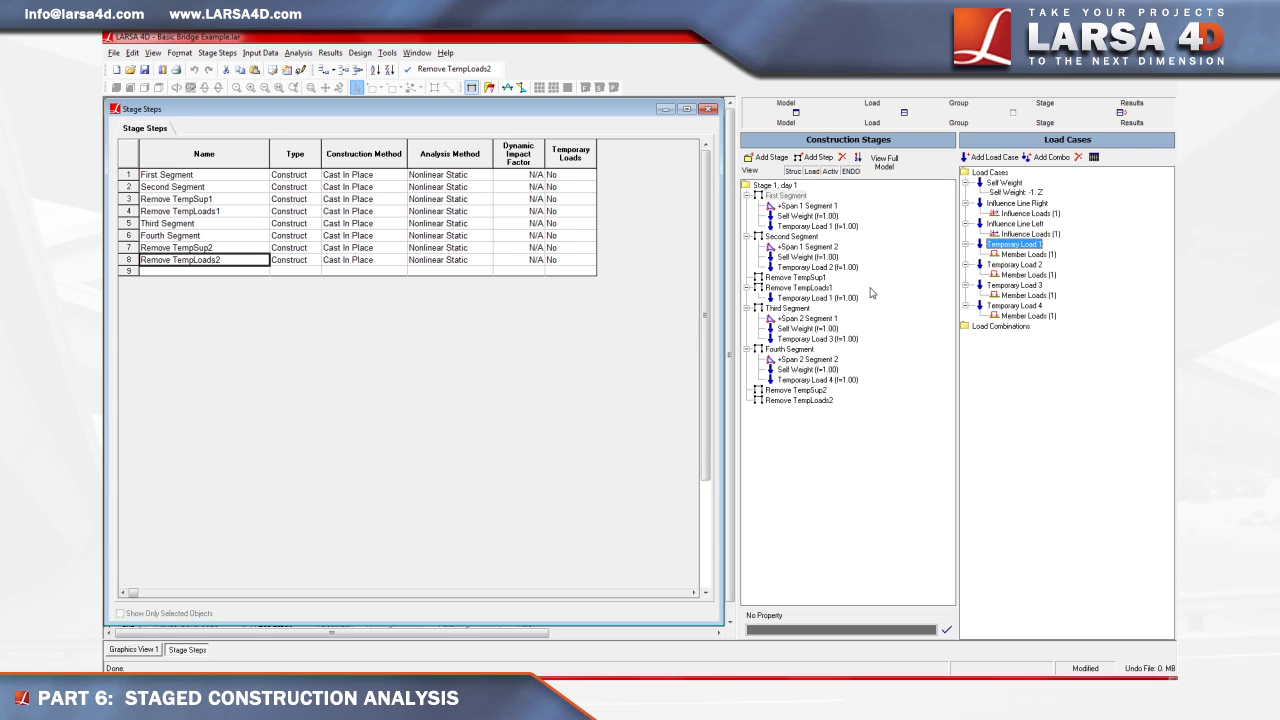
{"action": "left_click_drag", "start_coordinate": [998, 265], "coordinate": [830, 298]}
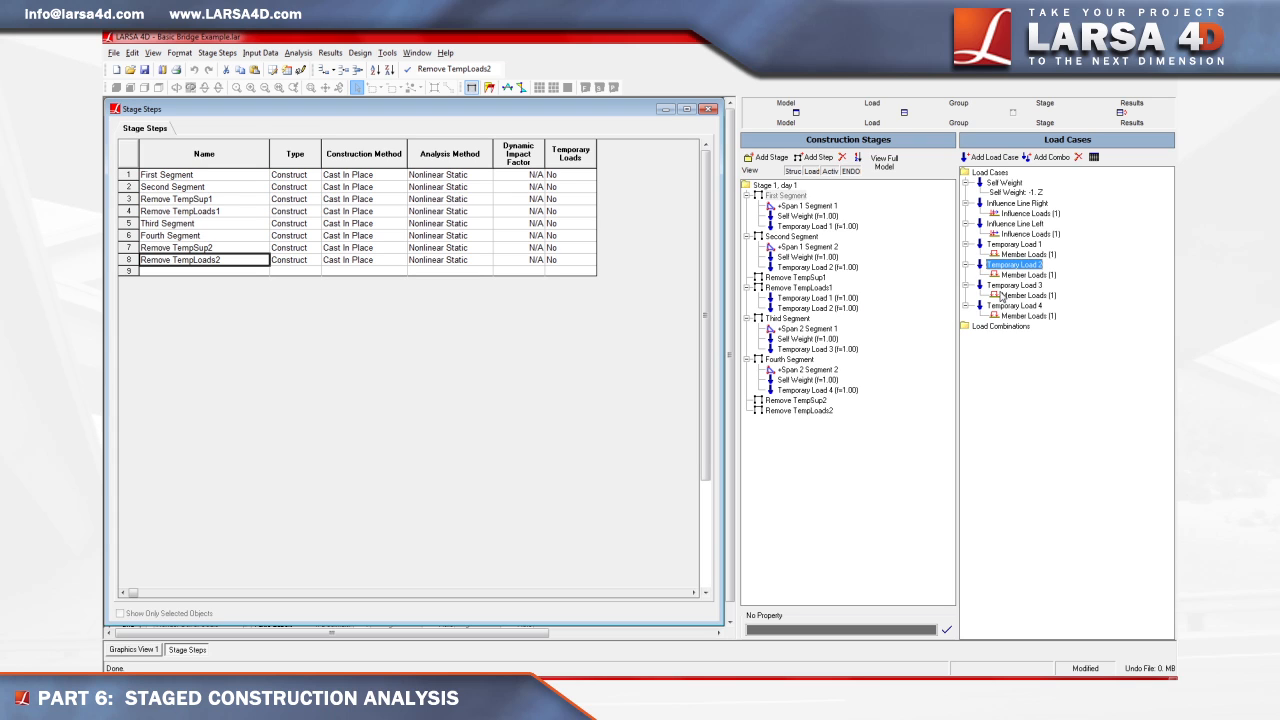
{"action": "left_click_drag", "start_coordinate": [1015, 288], "coordinate": [800, 410]}
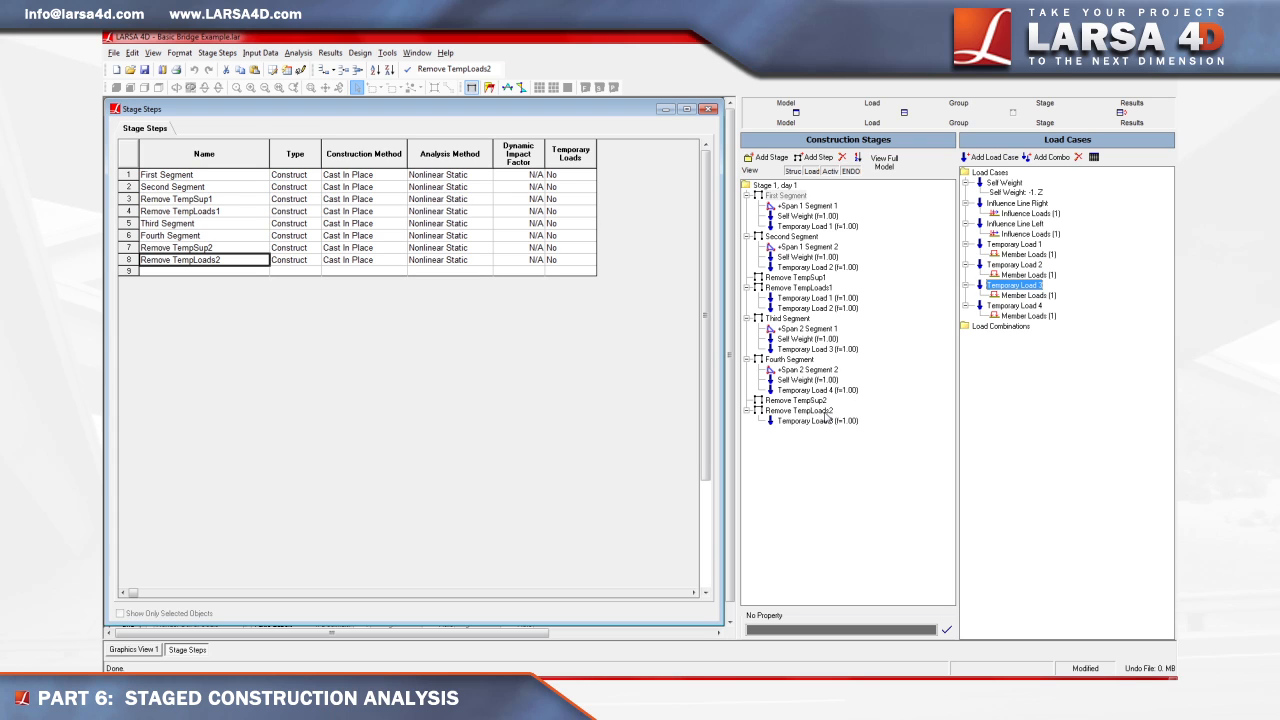
{"action": "left_click_drag", "start_coordinate": [1003, 310], "coordinate": [834, 414]}
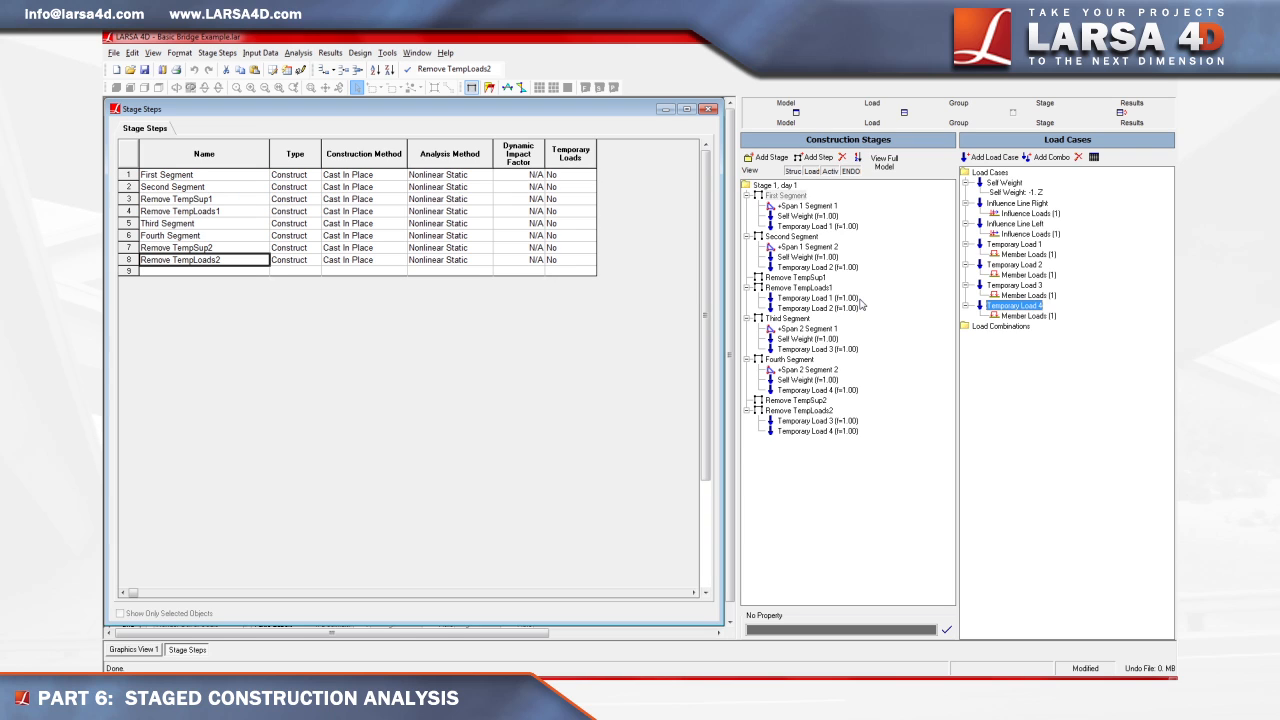
- Set the loading factors of Temporary Load 1 and Temporary Load 2 in the Remove TempLoads1 step to -1
{"action": "left_click", "coordinate": [850, 299]}
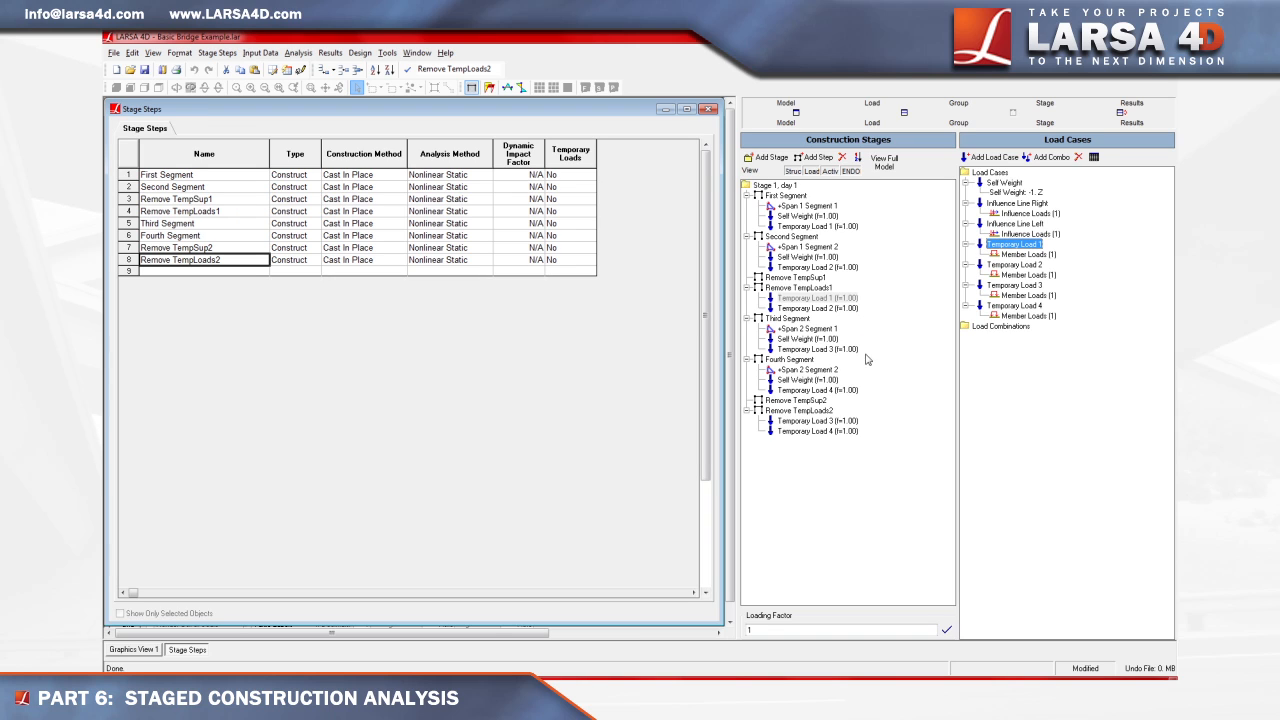
{"action": "left_click", "coordinate": [797, 631]}
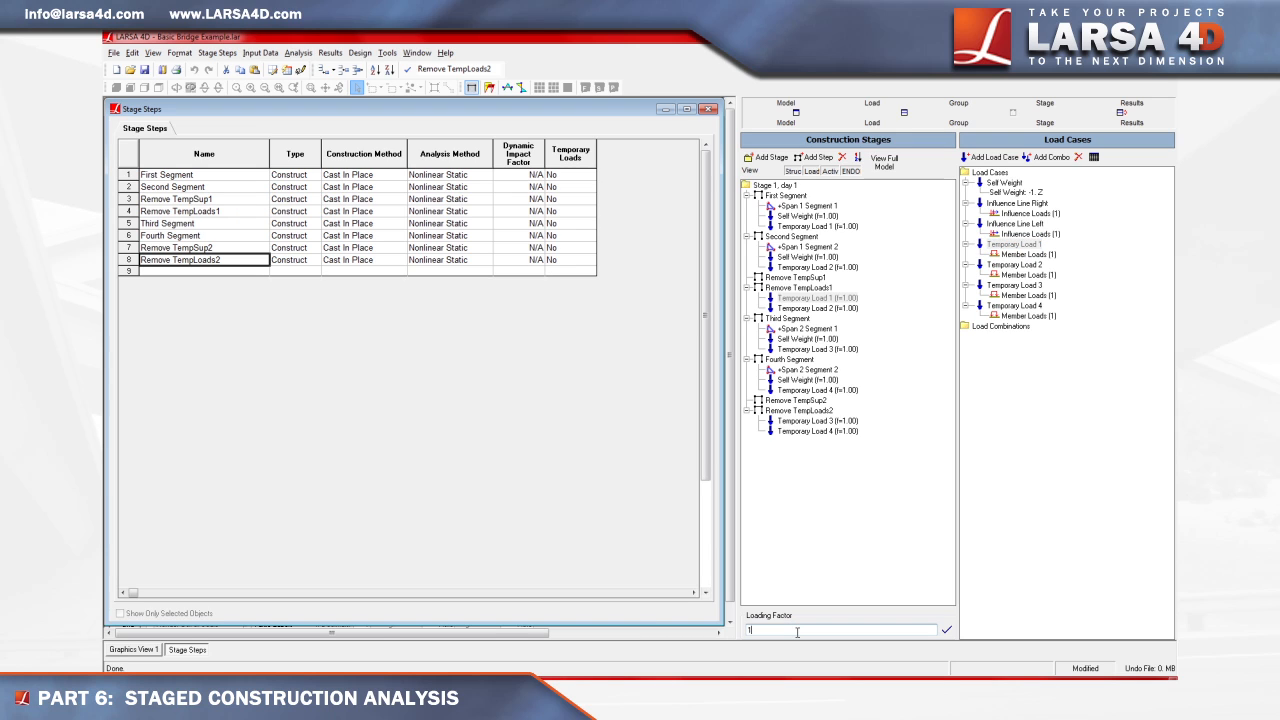
{"action": "type", "text": "-"}
{"action": "left_click", "coordinate": [945, 631]}
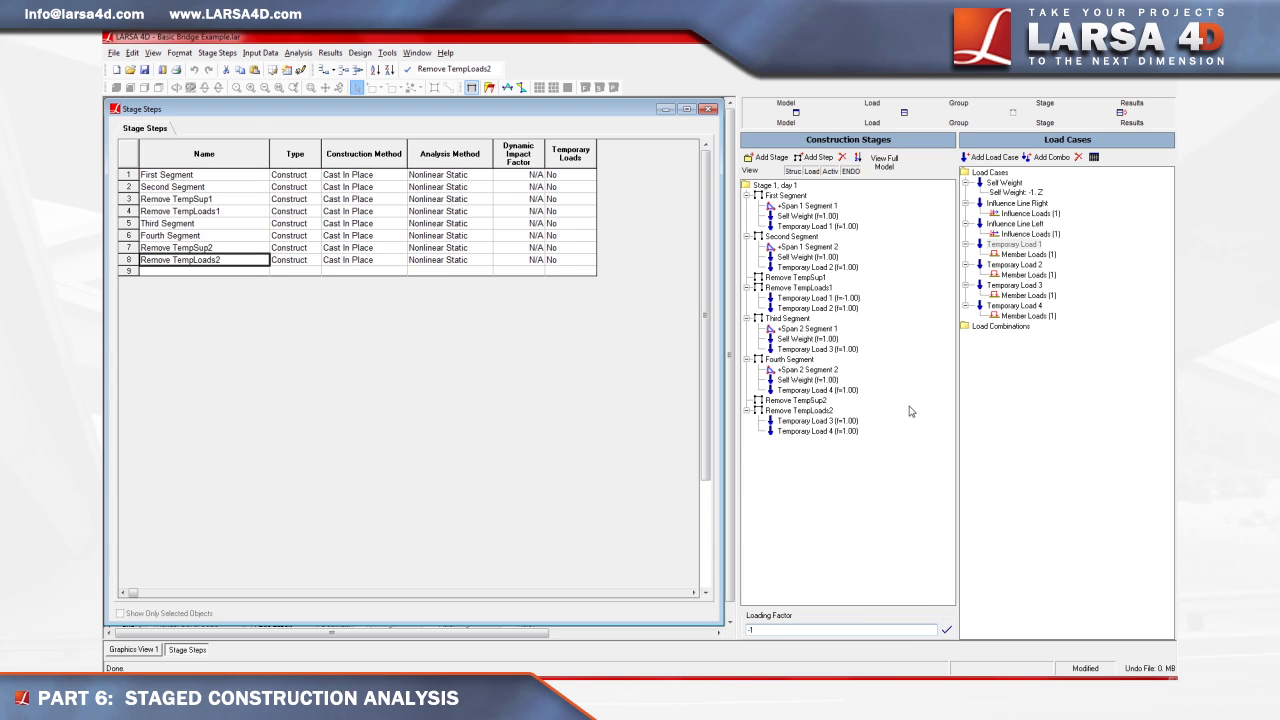
{"action": "left_click", "coordinate": [848, 310]}
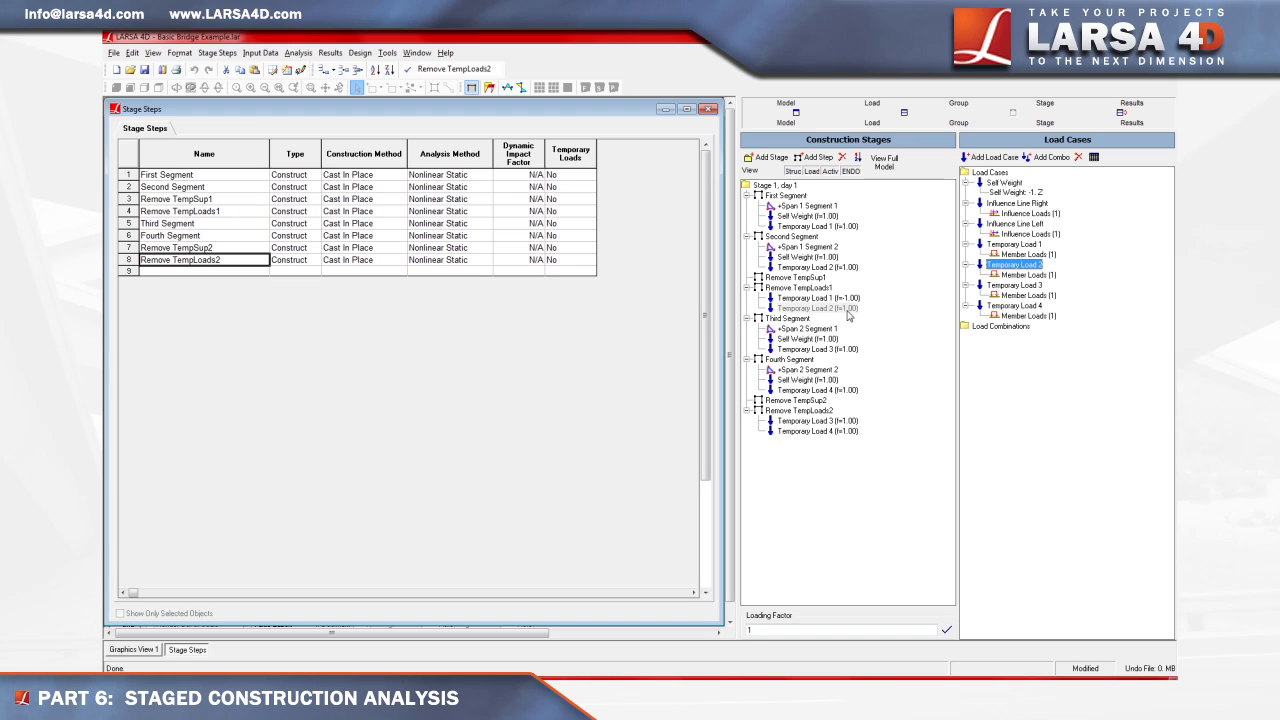
{"action": "left_click", "coordinate": [795, 630]}
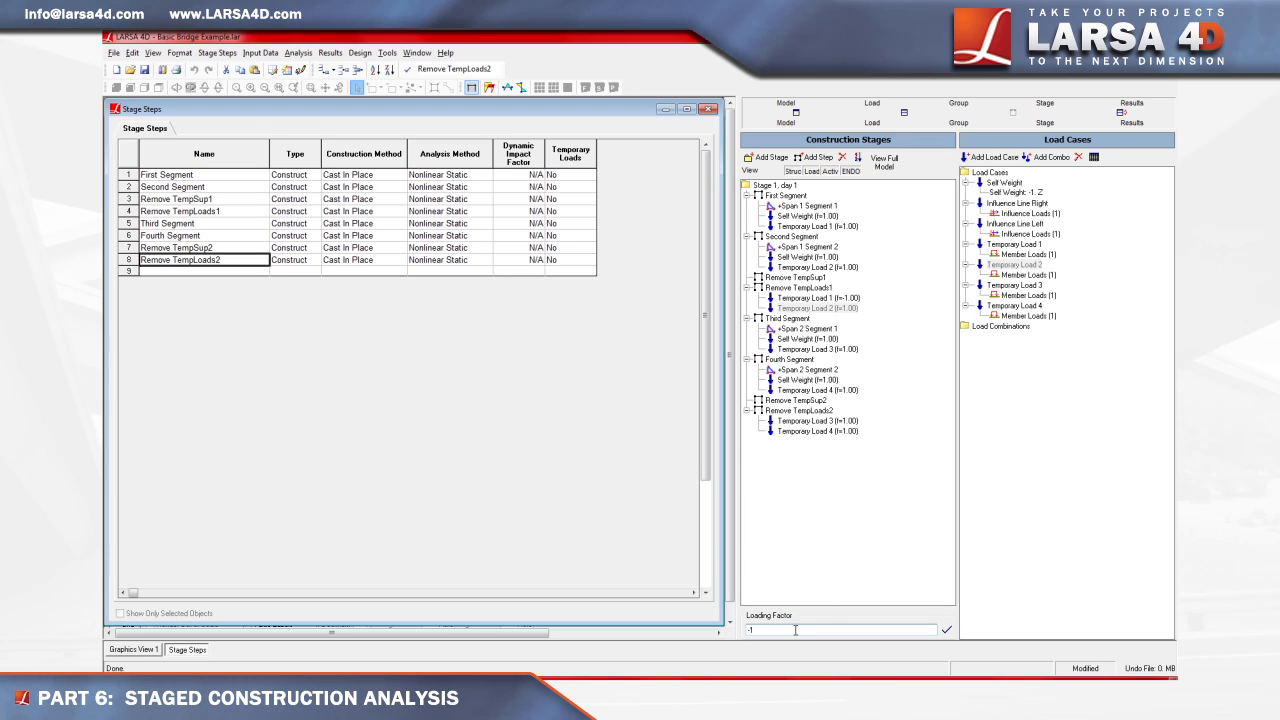
{"action": "left_click", "coordinate": [946, 629]}
- Set the loading factors of Temporary Load 3 and 4 in the Remove TempLoads2 step to -1, and return to a single explorer
{"action": "left_click", "coordinate": [848, 423]}
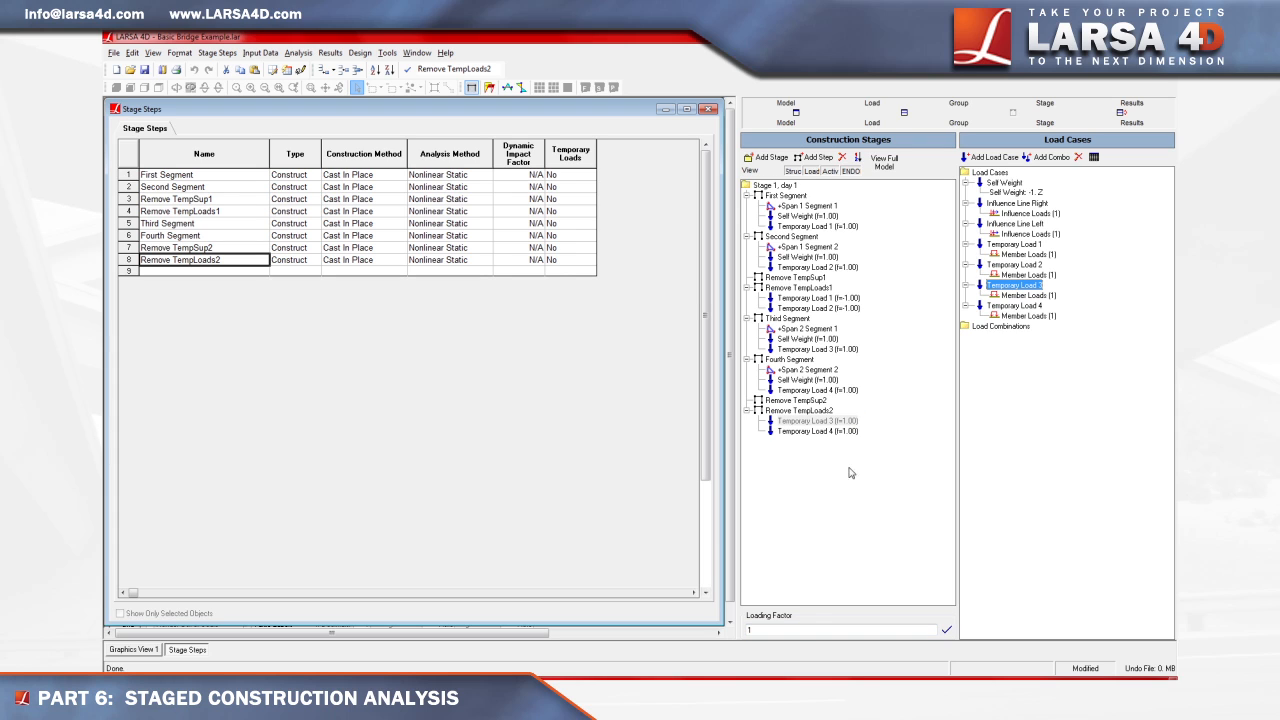
{"action": "left_click", "coordinate": [812, 630]}
{"action": "type", "text": "-1"}
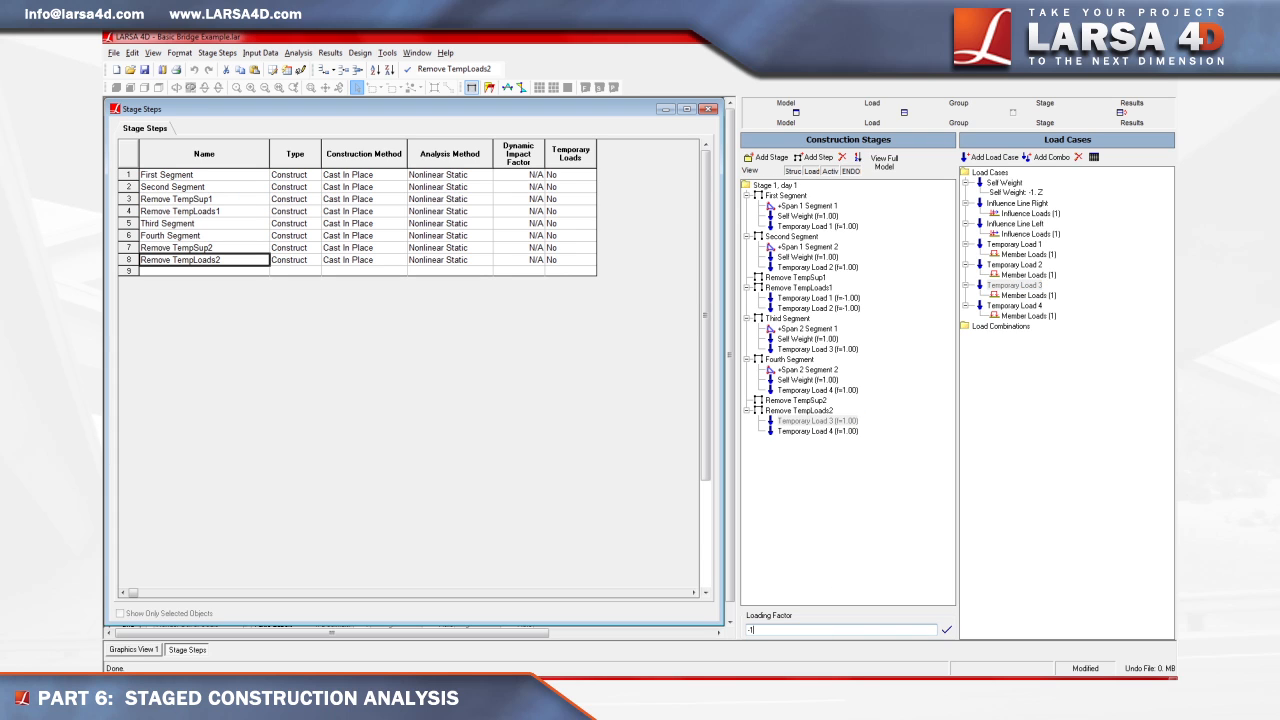
{"action": "left_click", "coordinate": [946, 630]}
{"action": "left_click", "coordinate": [850, 434]}
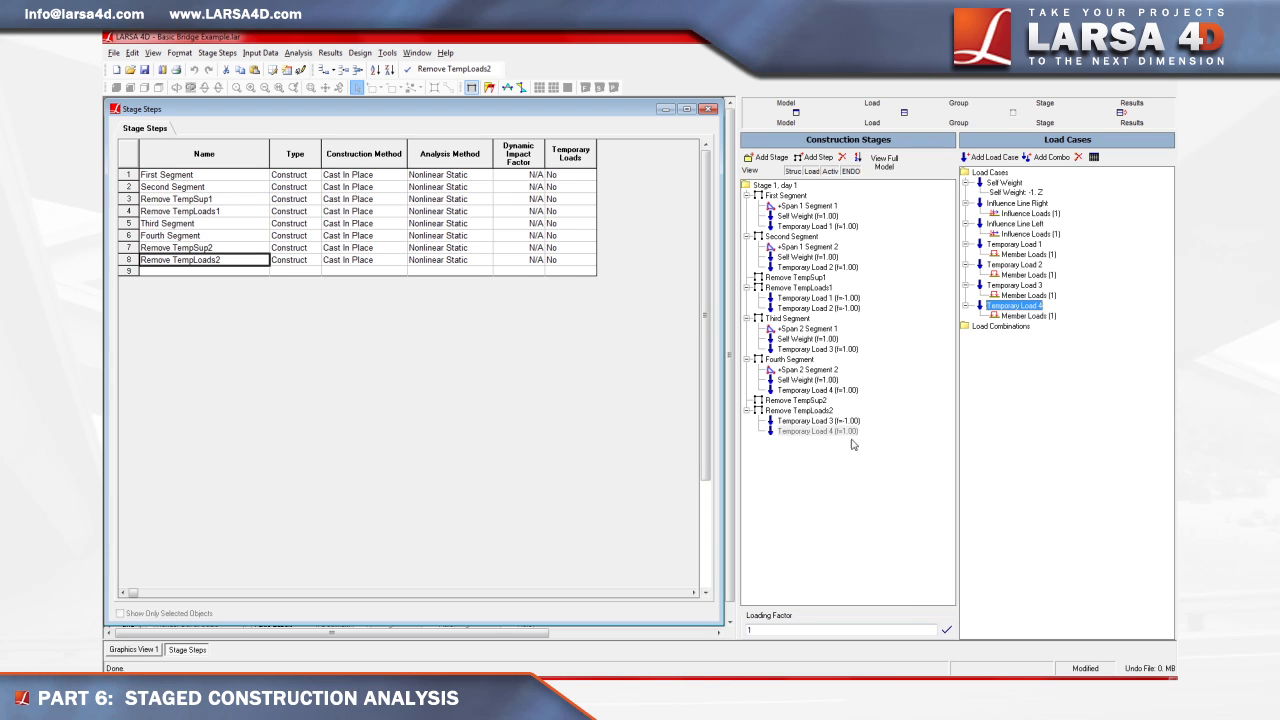
{"action": "left_click", "coordinate": [808, 629]}
{"action": "key", "text": "BackSpace"}
{"action": "type", "text": "-"}
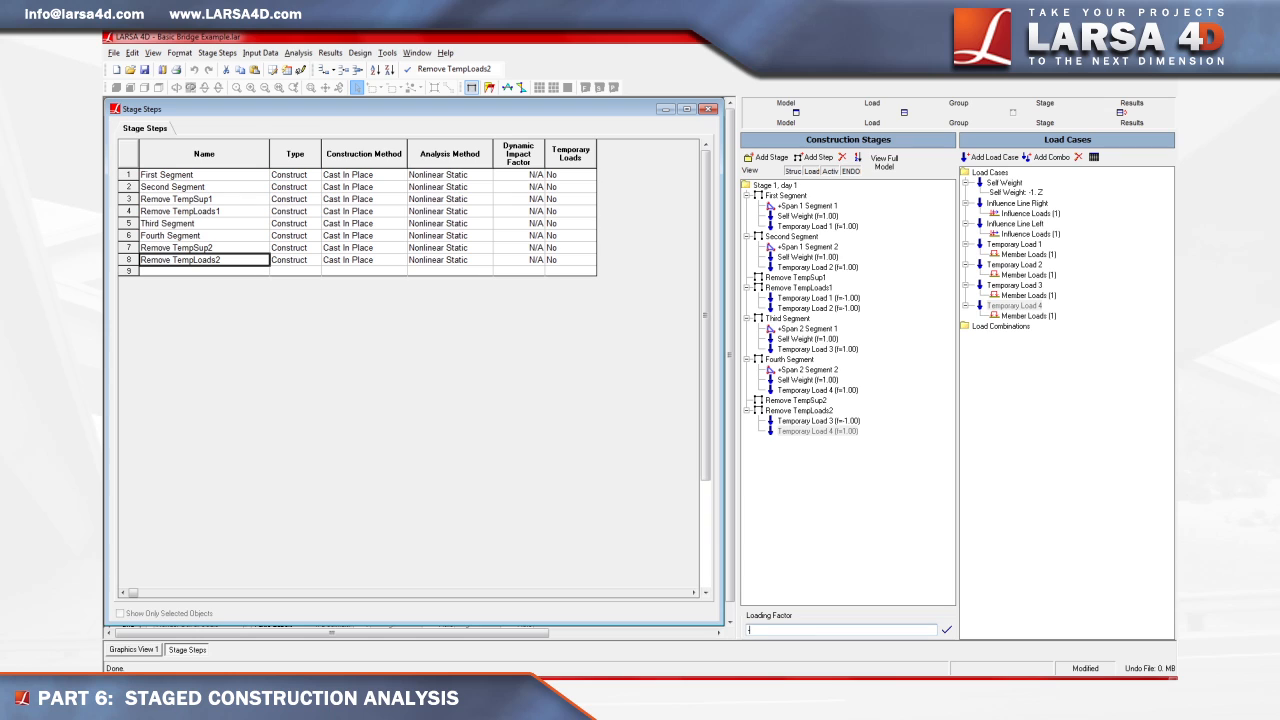
{"action": "type", "text": "1"}
{"action": "left_click", "coordinate": [946, 630]}
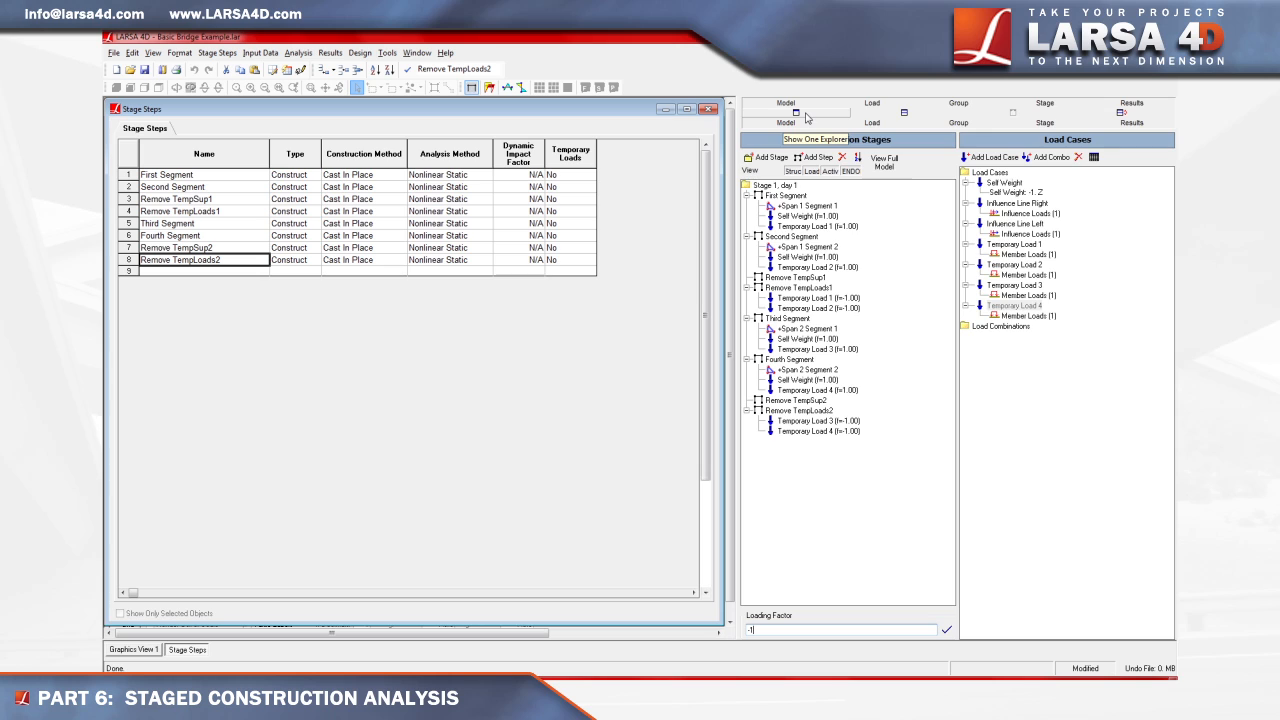
{"action": "left_click", "coordinate": [806, 117]}
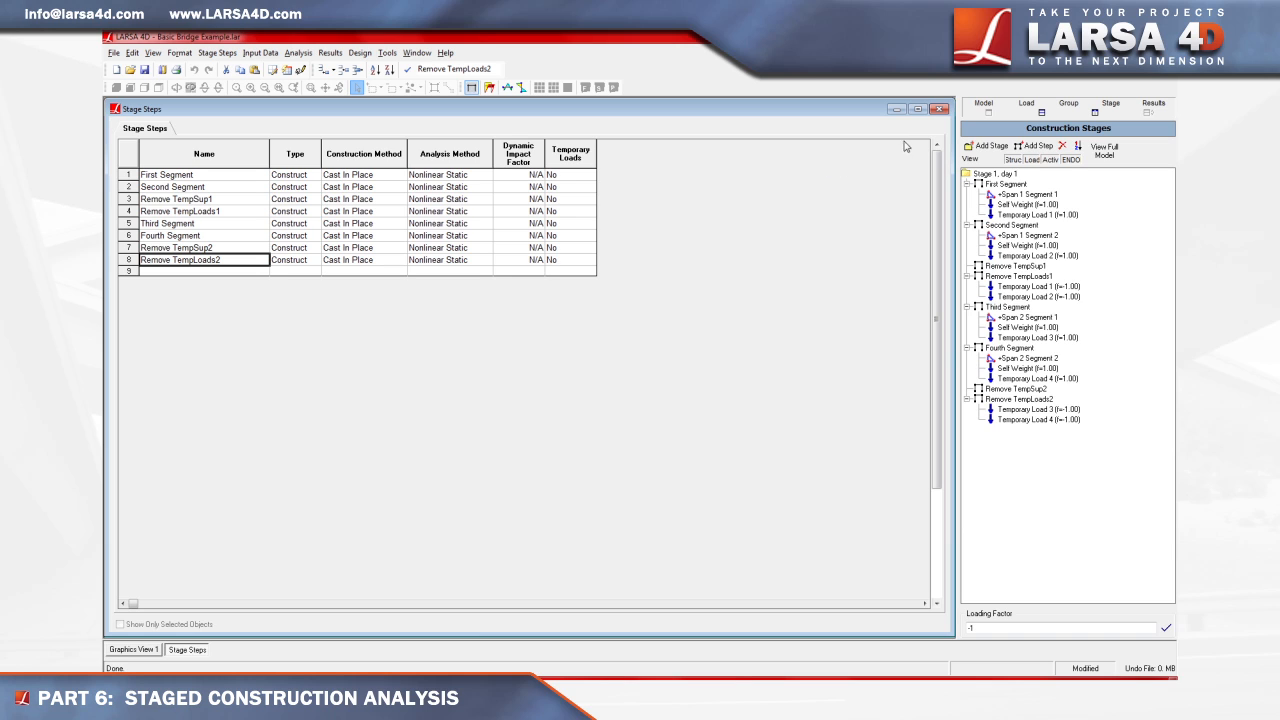
- Add a support activity for joint 10 to the First Segment step, with Translation Z set to Change to Fixed
{"action": "left_click", "coordinate": [939, 110]}
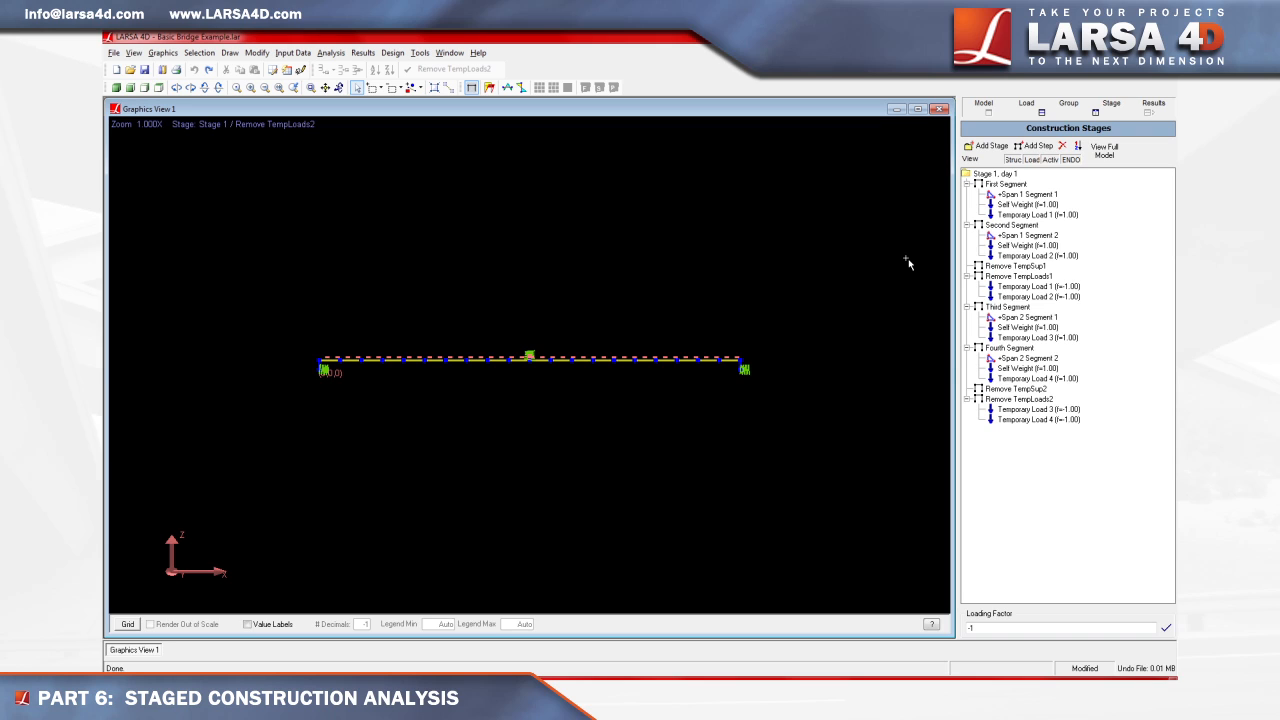
{"action": "right_click", "coordinate": [996, 188]}
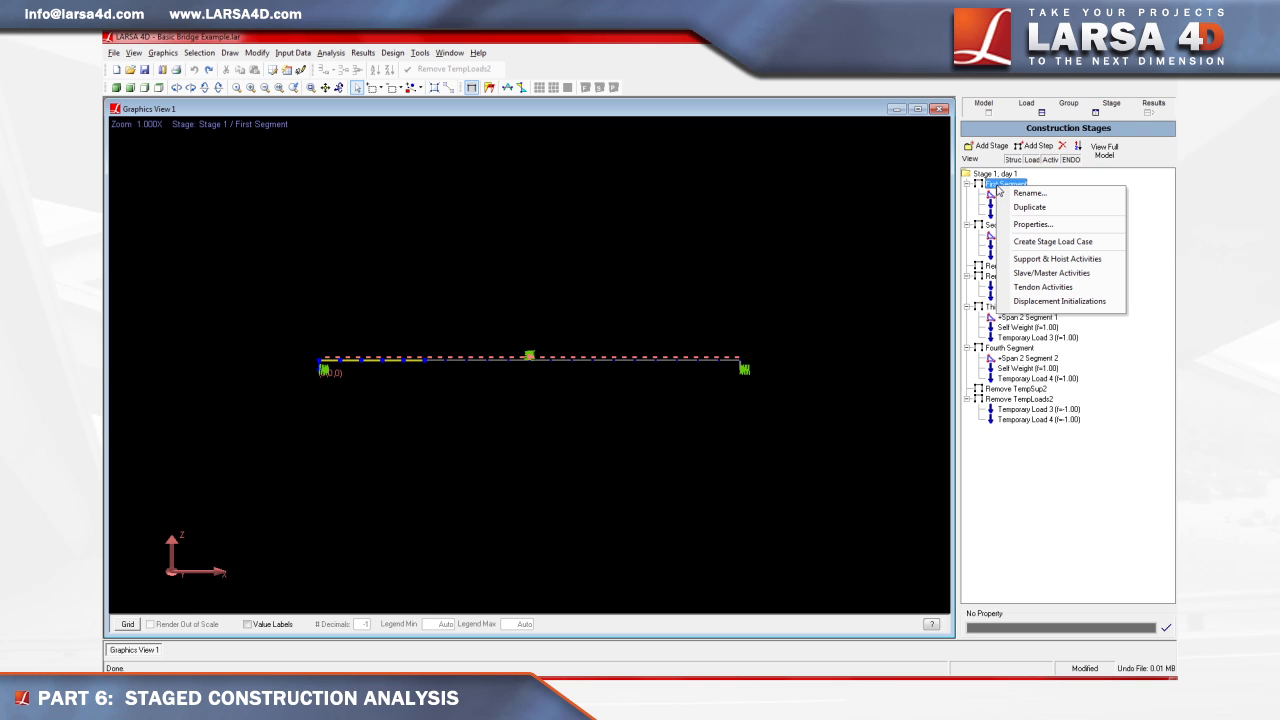
{"action": "left_click", "coordinate": [1012, 262]}
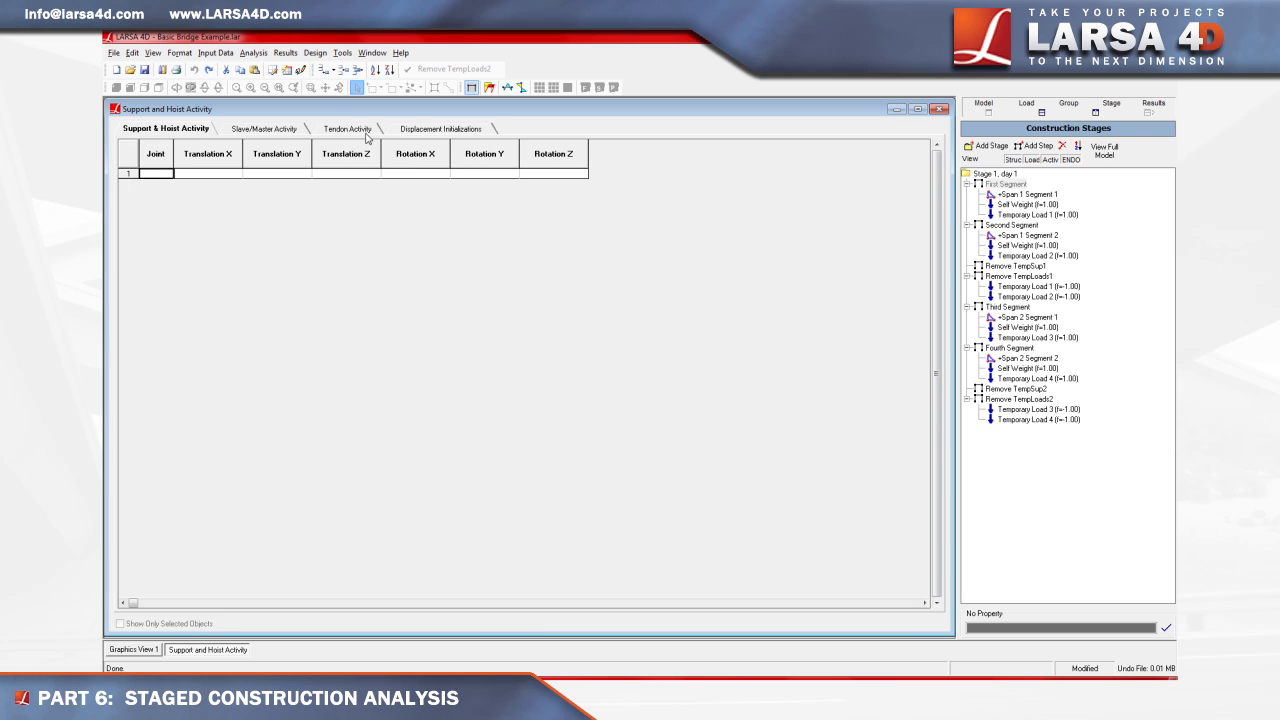
{"action": "left_click", "coordinate": [323, 70]}
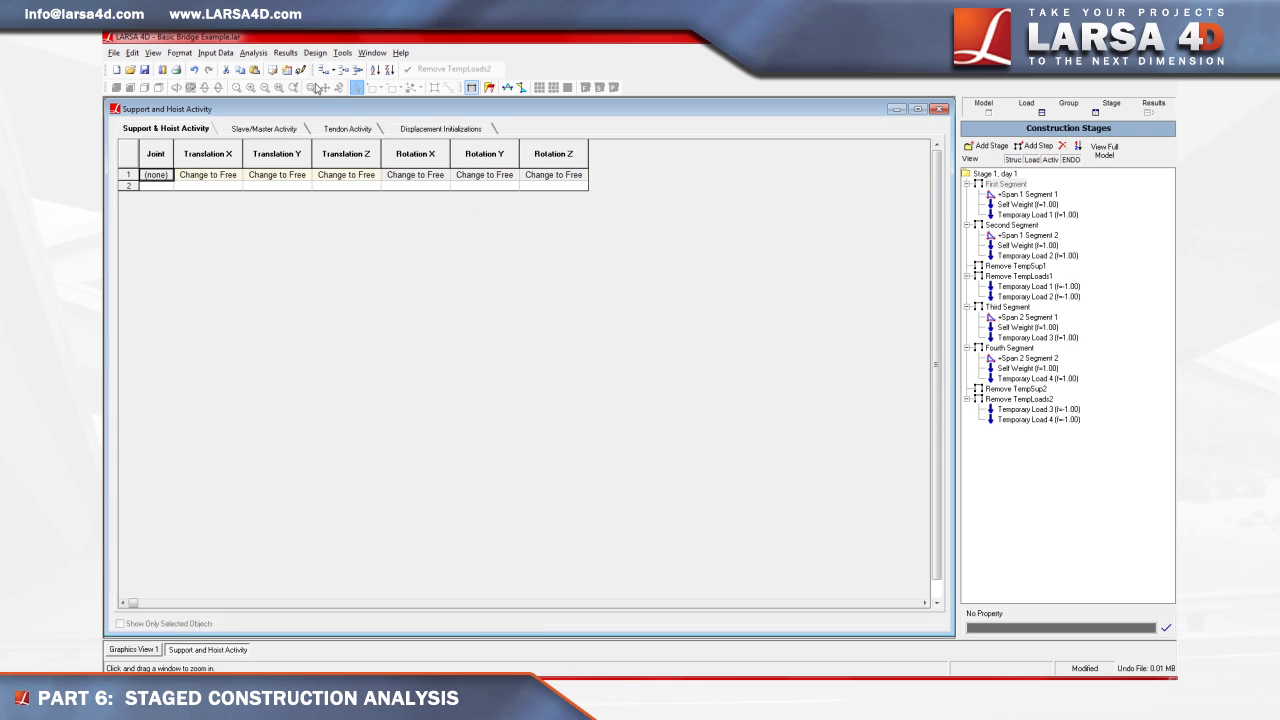
{"action": "left_click", "coordinate": [156, 174]}
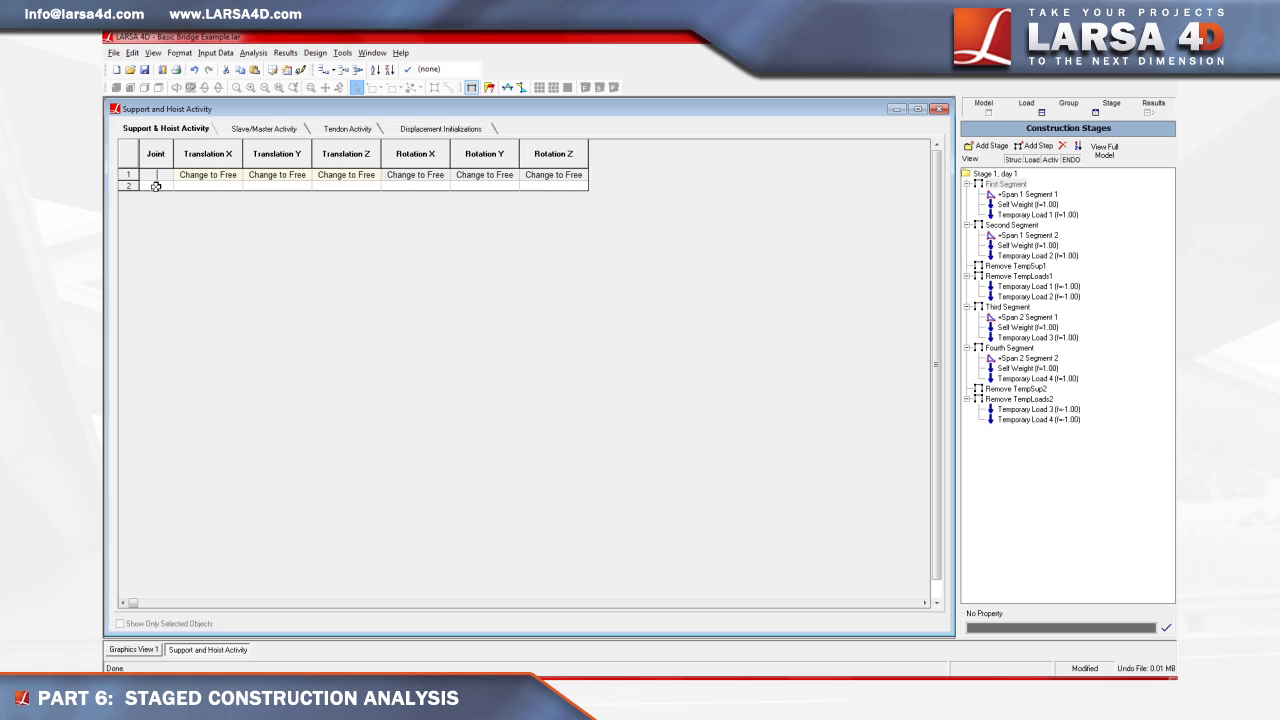
{"action": "type", "text": "10"}
{"action": "key", "text": "Return"}
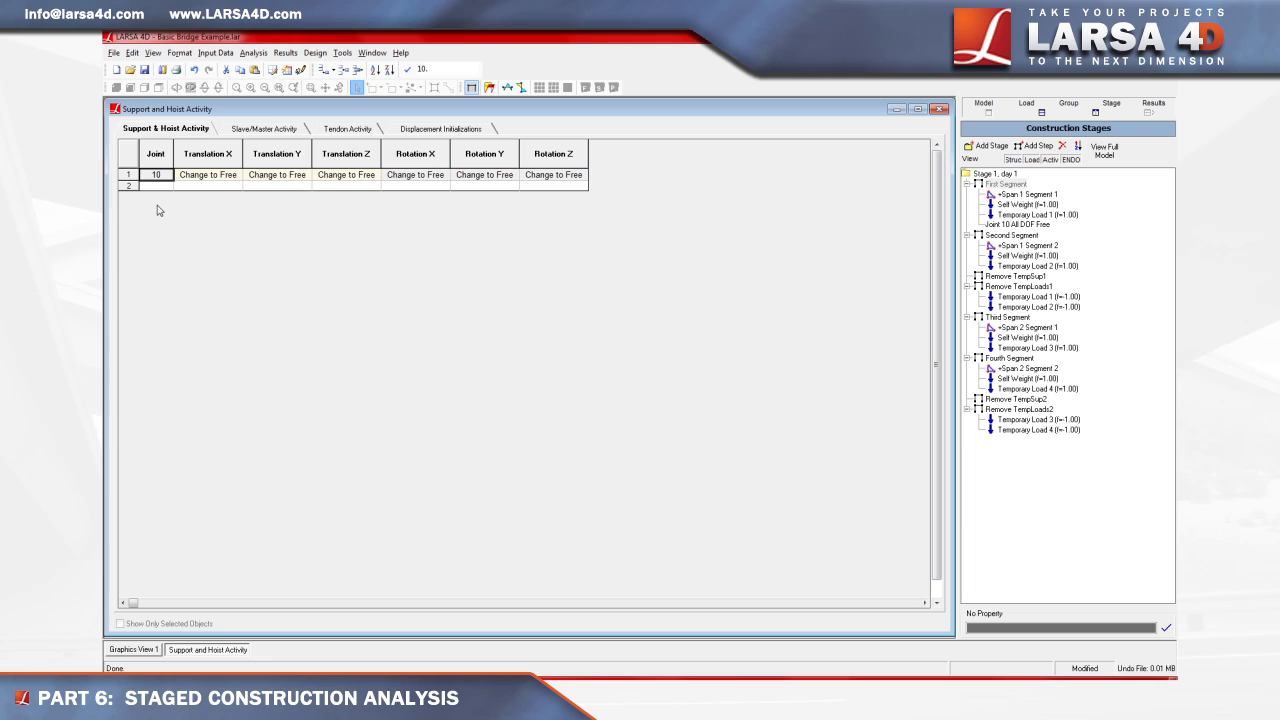
{"action": "left_click", "coordinate": [364, 174]}
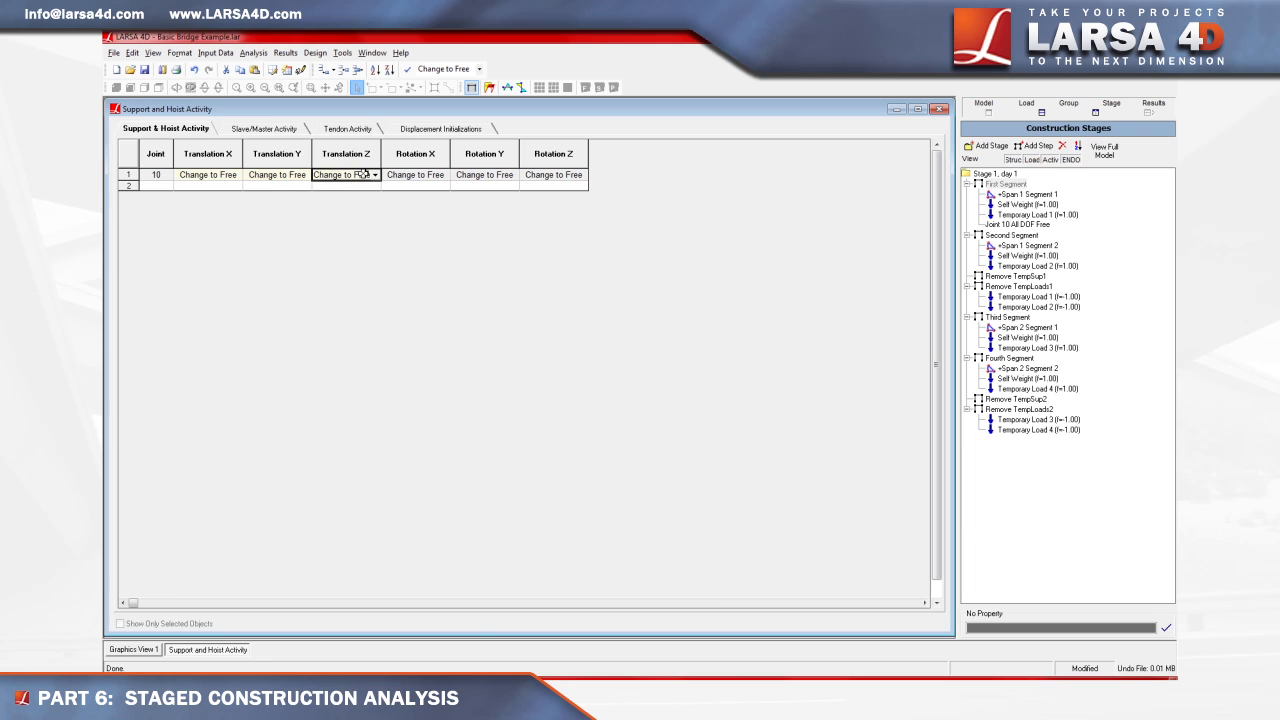
{"action": "left_click", "coordinate": [375, 175]}
{"action": "left_click", "coordinate": [368, 196]}
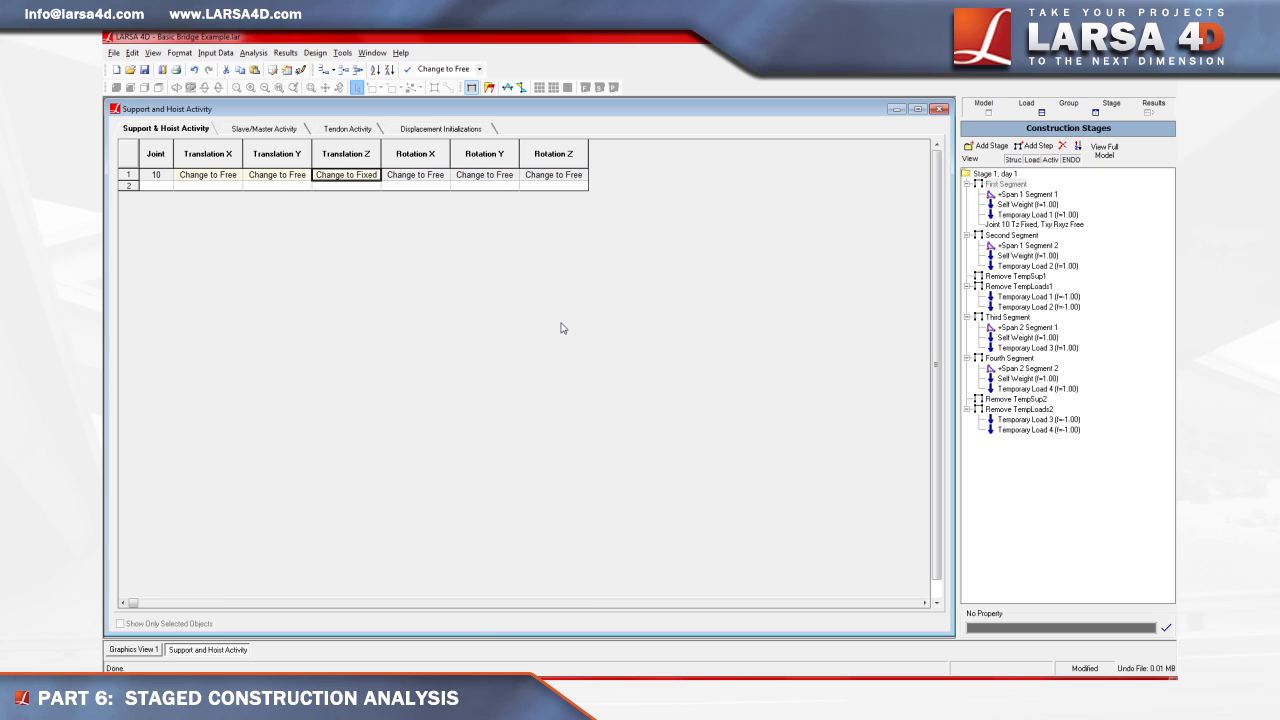
- Add a support activity for joint 10 to the Remove TempSup1 step, with Translation Z set to Change to Free
{"action": "left_click", "coordinate": [1042, 278]}
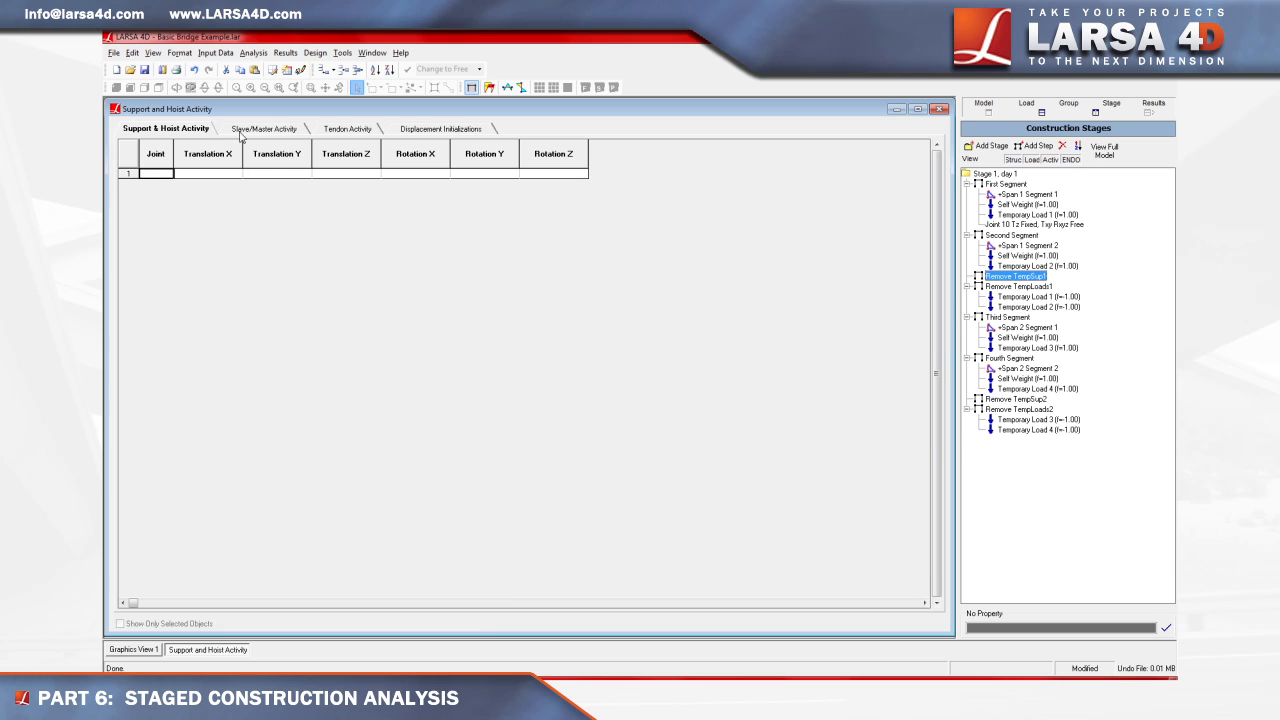
{"action": "left_click", "coordinate": [321, 71]}
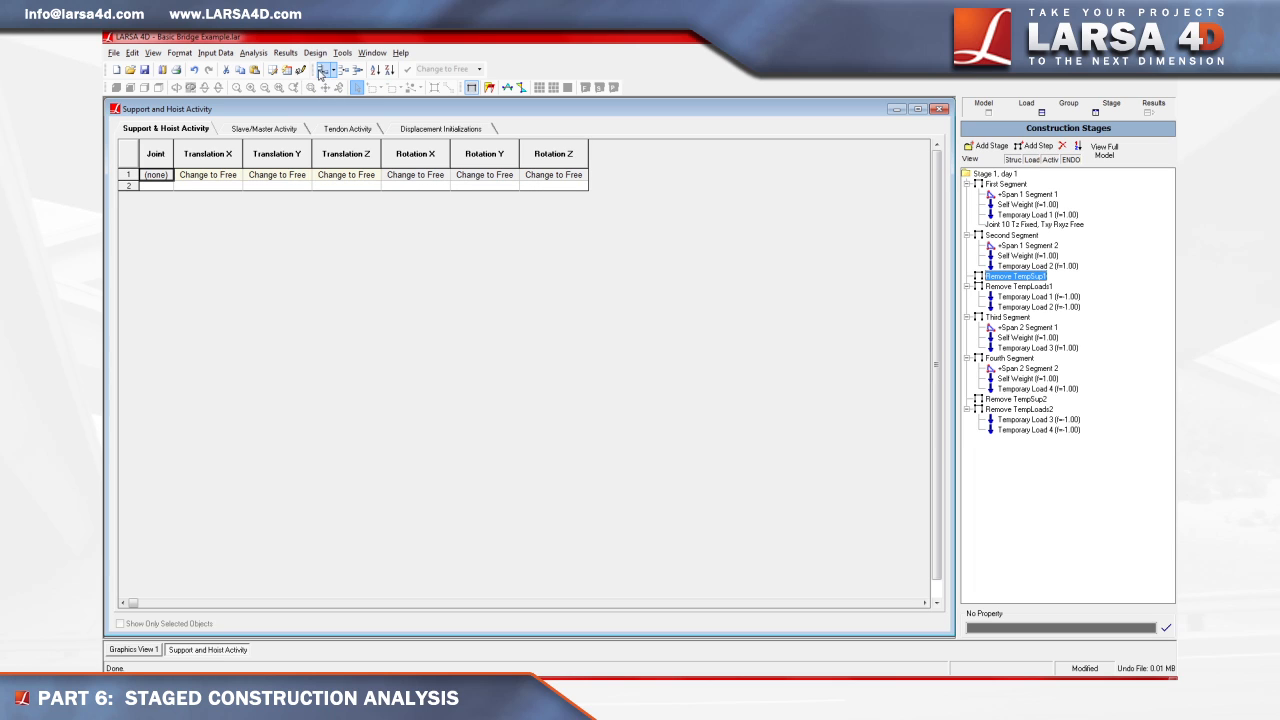
{"action": "left_click", "coordinate": [160, 175]}
{"action": "type", "text": "10"}
{"action": "key", "text": "Return"}
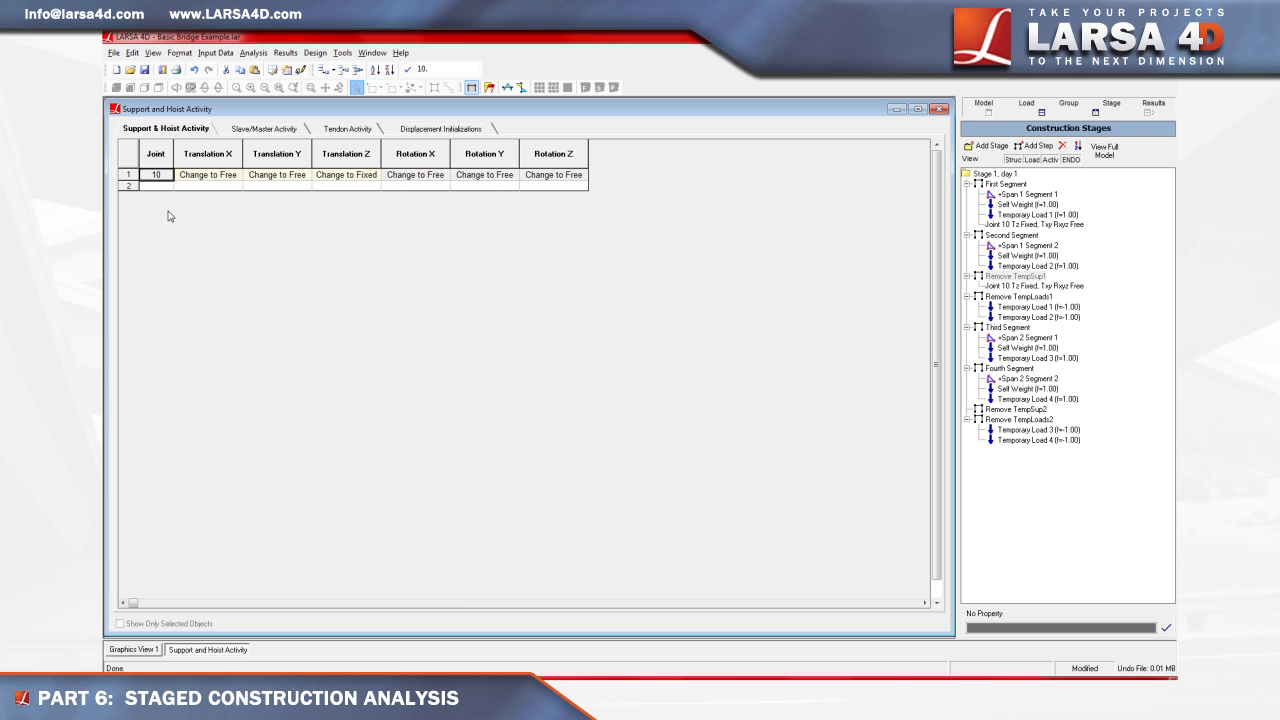
{"action": "left_click", "coordinate": [355, 176]}
{"action": "left_click", "coordinate": [375, 176]}
{"action": "left_click", "coordinate": [372, 186]}
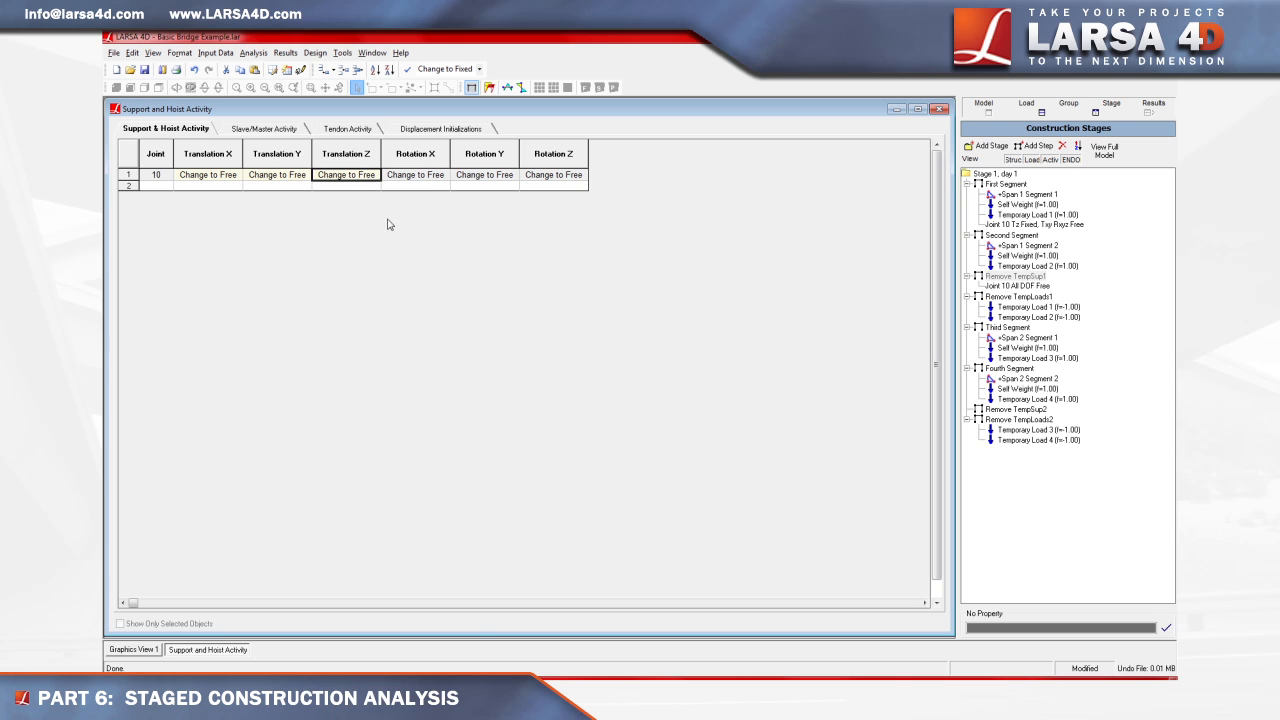
- Add a support activity for joint 19 to the Third Segment step, with Translation Z set to Change to Fixed
{"action": "left_click", "coordinate": [1008, 329]}
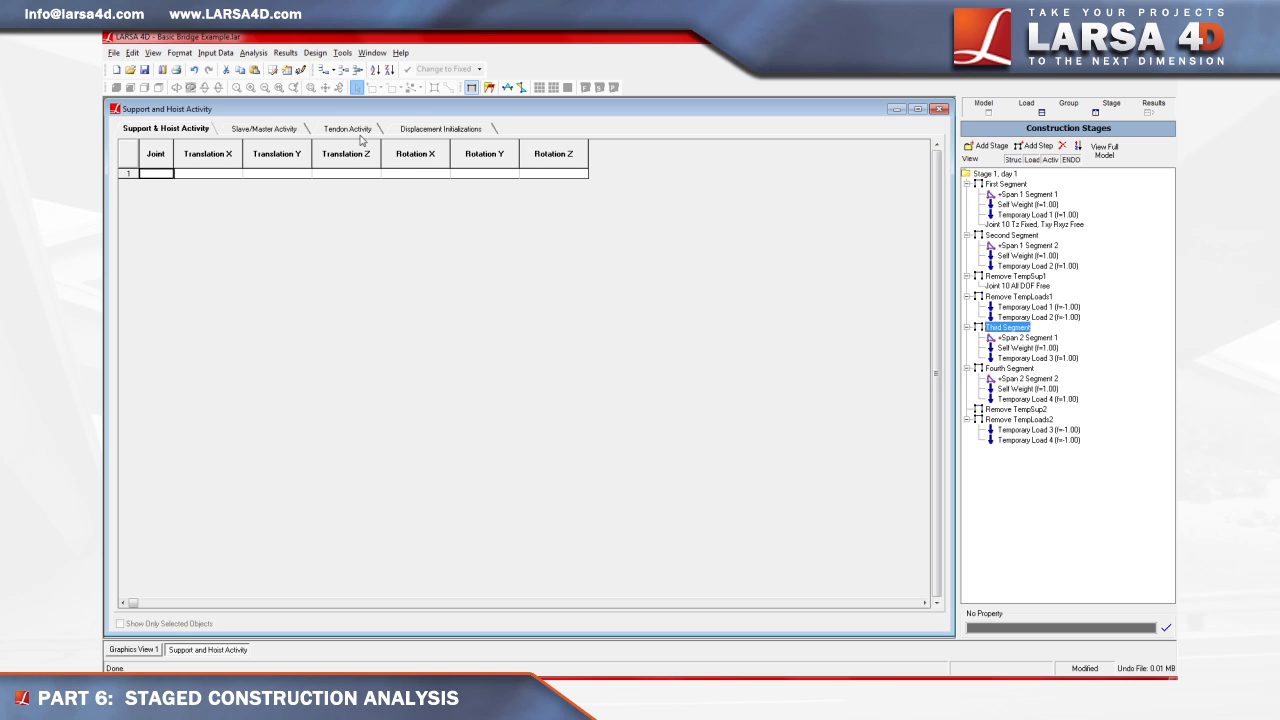
{"action": "left_click", "coordinate": [326, 87]}
{"action": "left_click", "coordinate": [158, 175]}
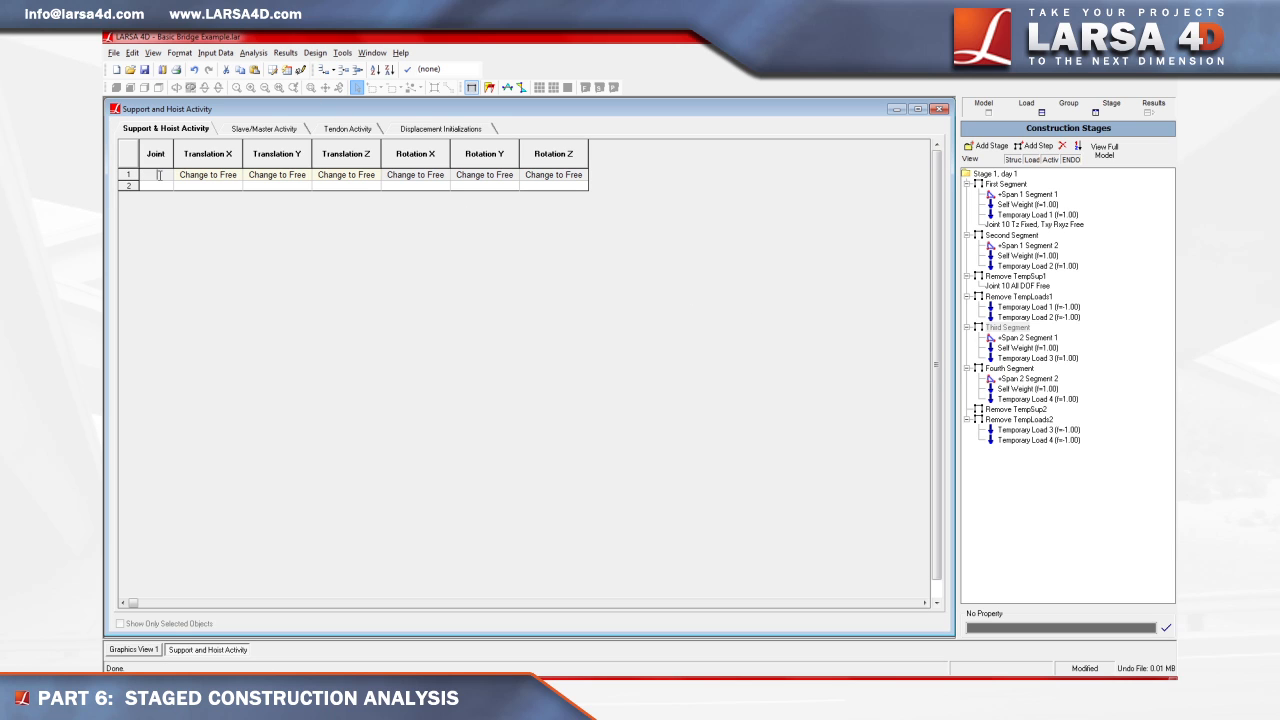
{"action": "type", "text": "19"}
{"action": "key", "text": "Return"}
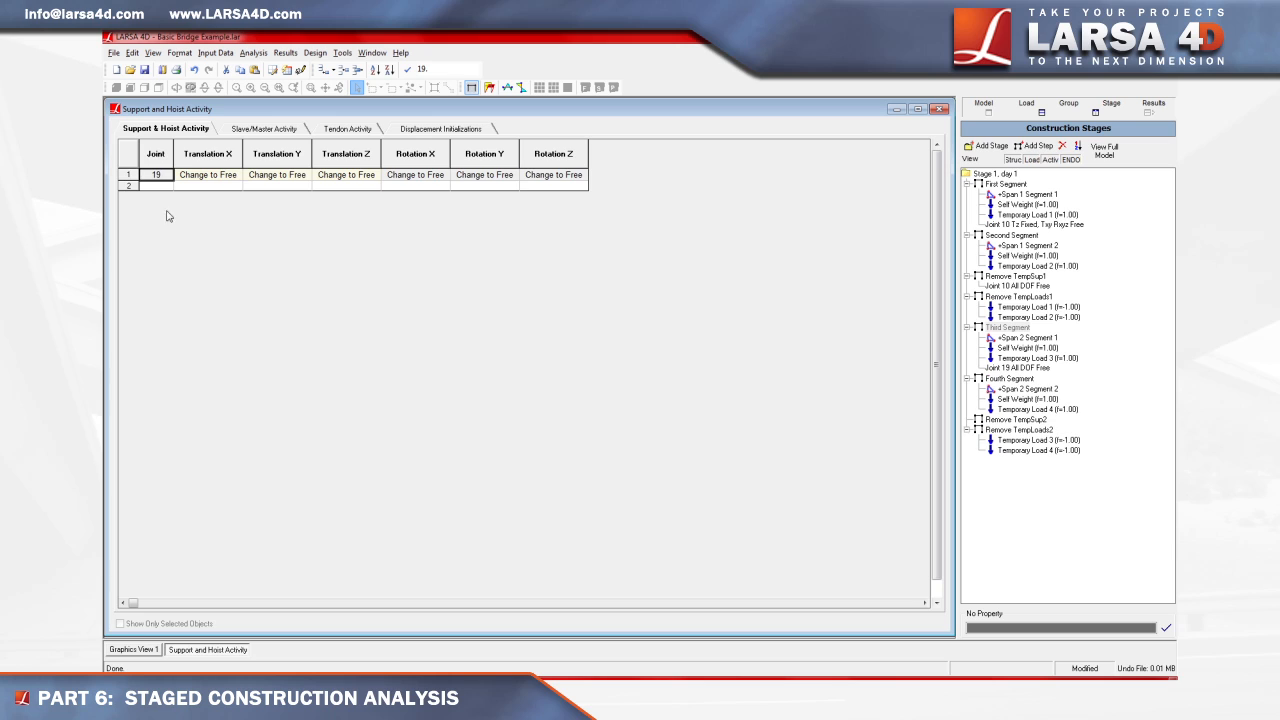
{"action": "left_click", "coordinate": [338, 177]}
{"action": "left_click", "coordinate": [378, 176]}
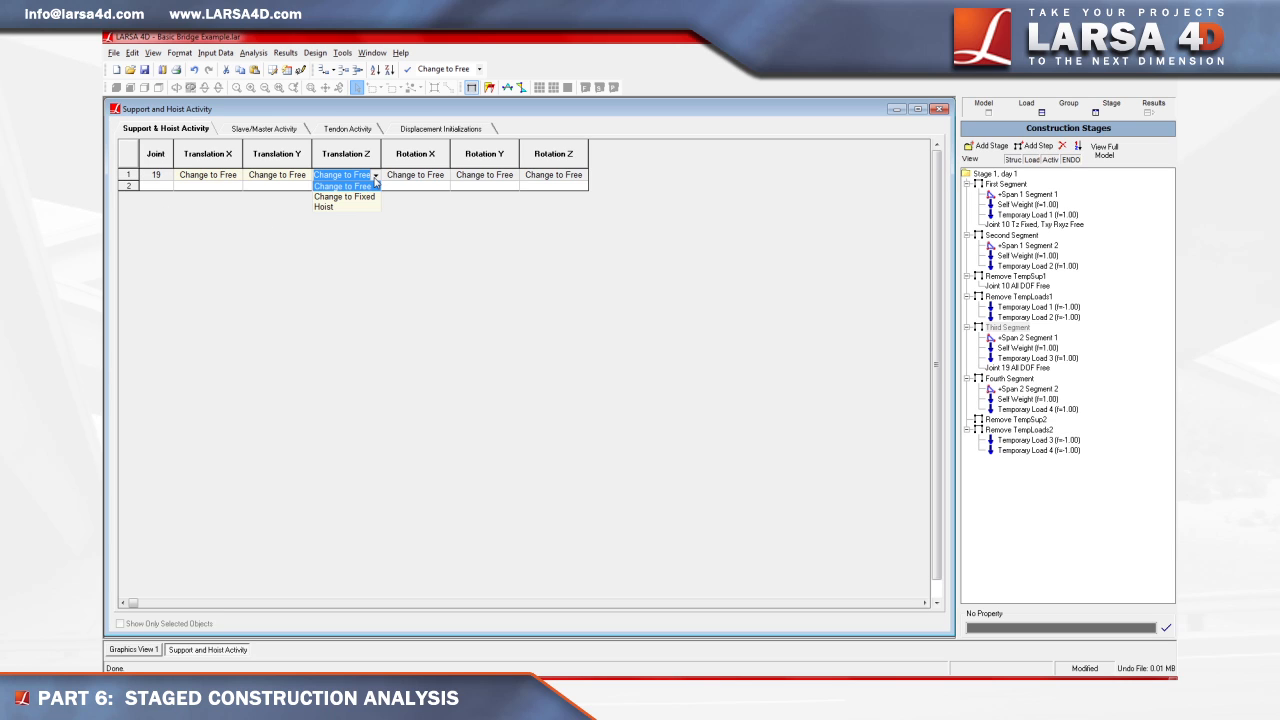
{"action": "left_click", "coordinate": [368, 196]}
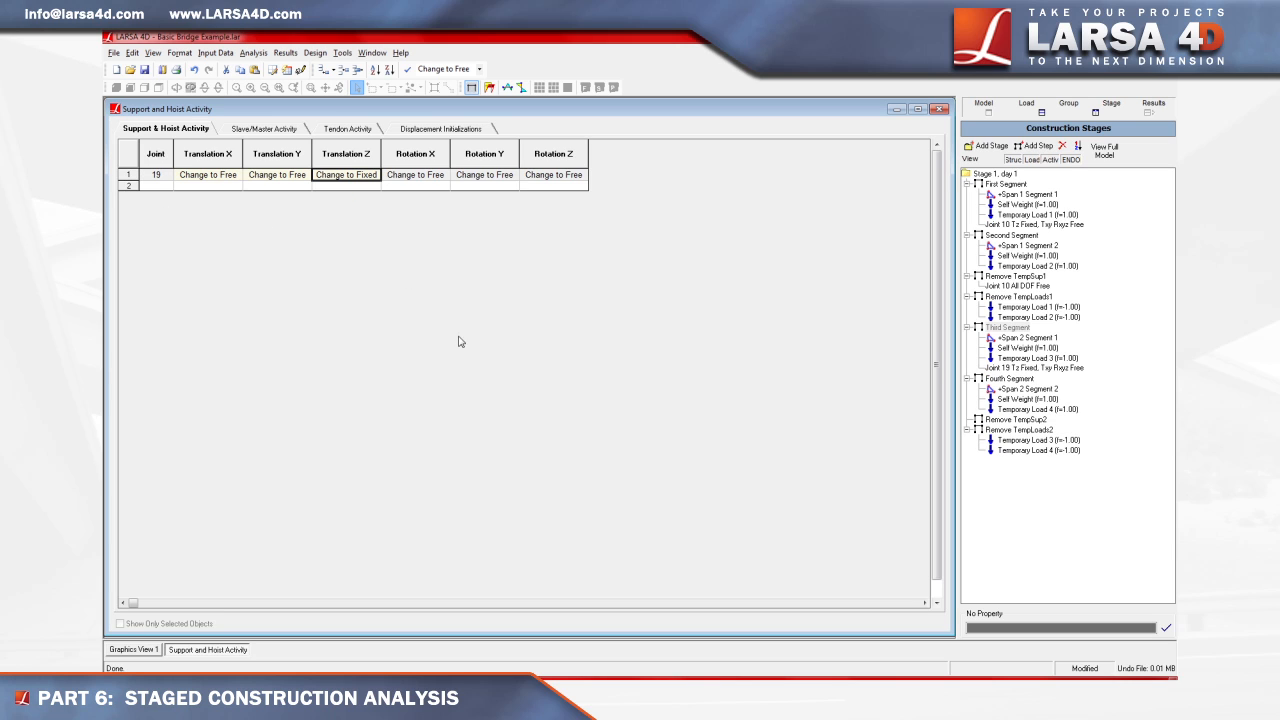
- Add a support activity for joint 19 to the Remove TempSup2 step with Translation Z set to Change to Free, and close the spreadsheet
{"action": "left_click", "coordinate": [1000, 420]}
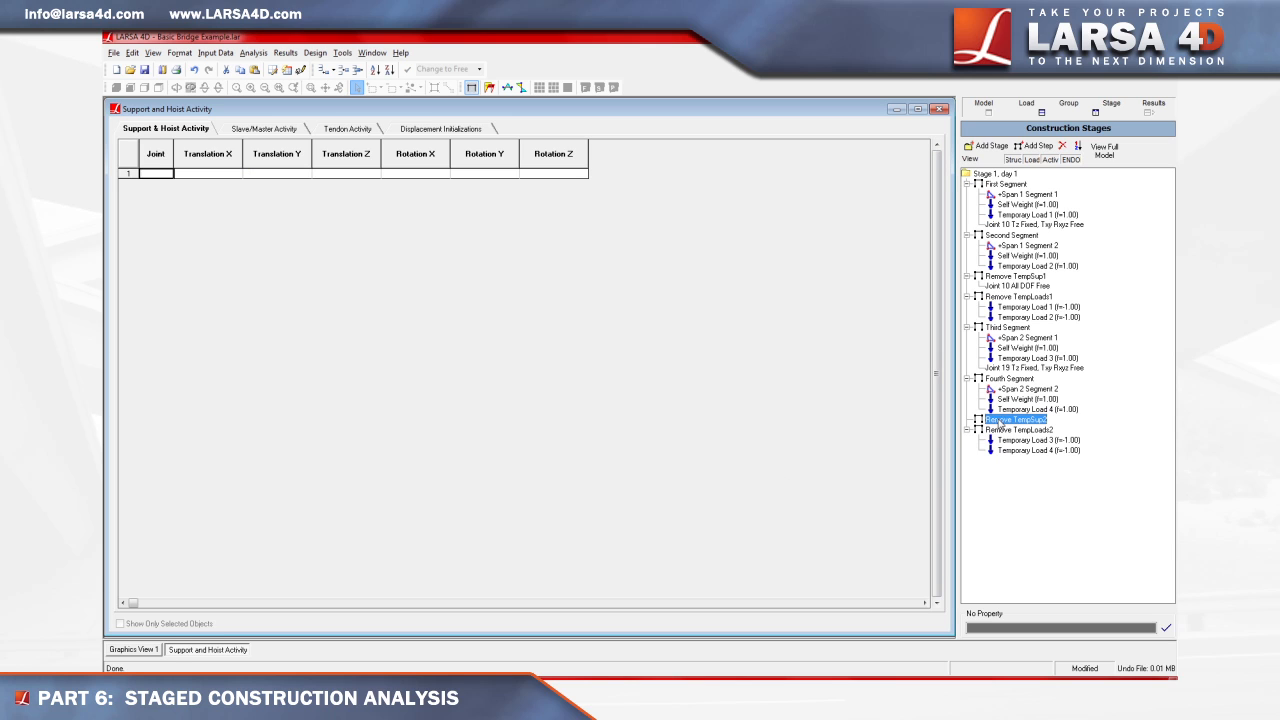
{"action": "left_click", "coordinate": [327, 69]}
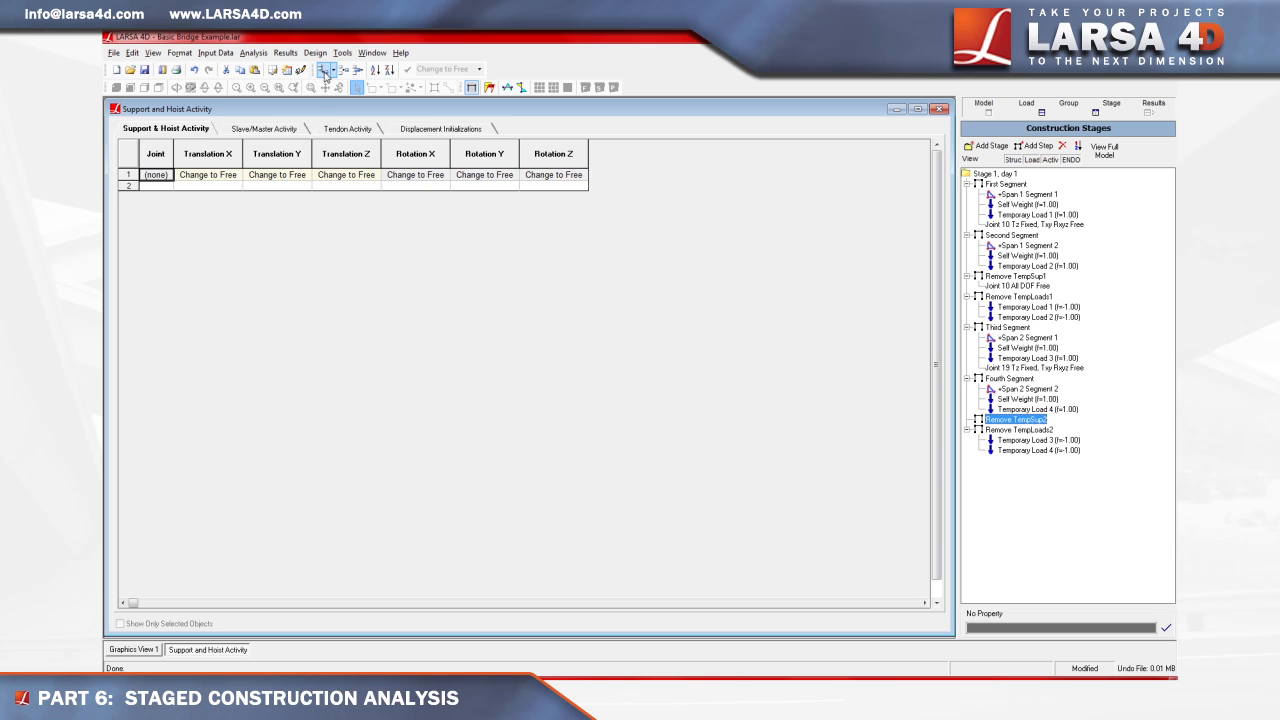
{"action": "type", "text": "1"}
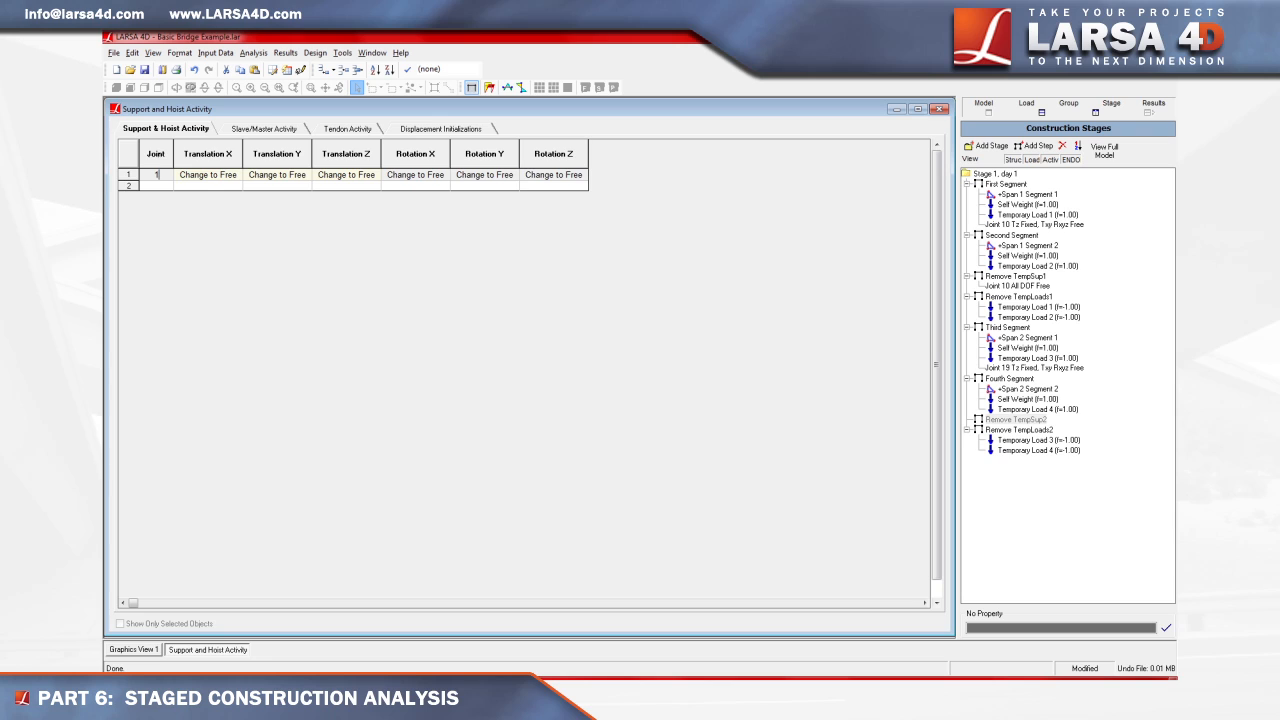
{"action": "type", "text": "9"}
{"action": "key", "text": "Return"}
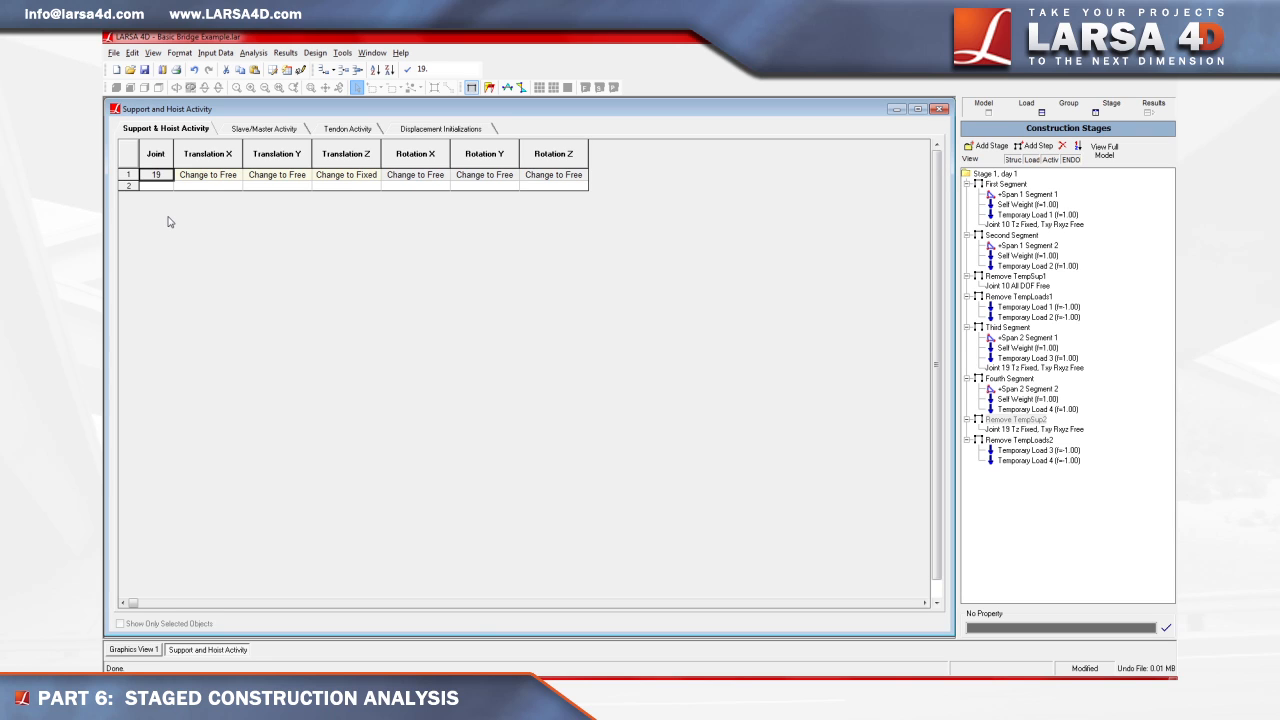
{"action": "left_click", "coordinate": [348, 175]}
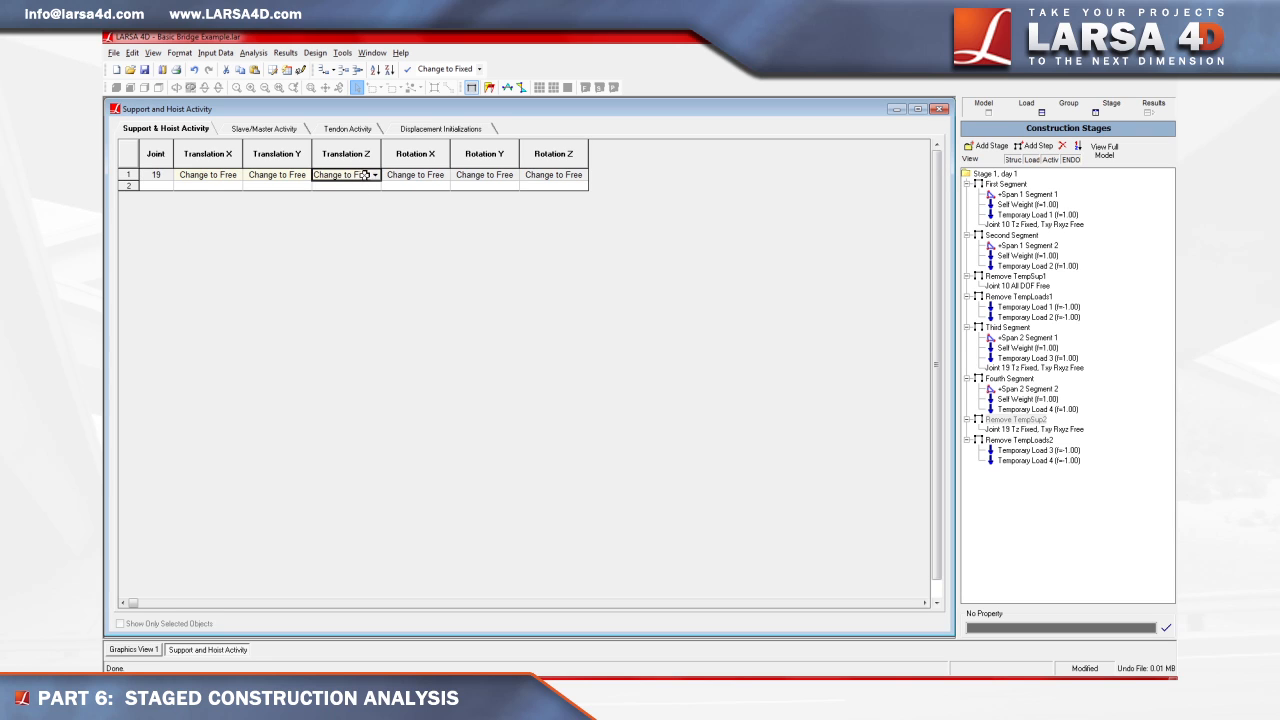
{"action": "left_click", "coordinate": [376, 176]}
{"action": "left_click", "coordinate": [366, 186]}
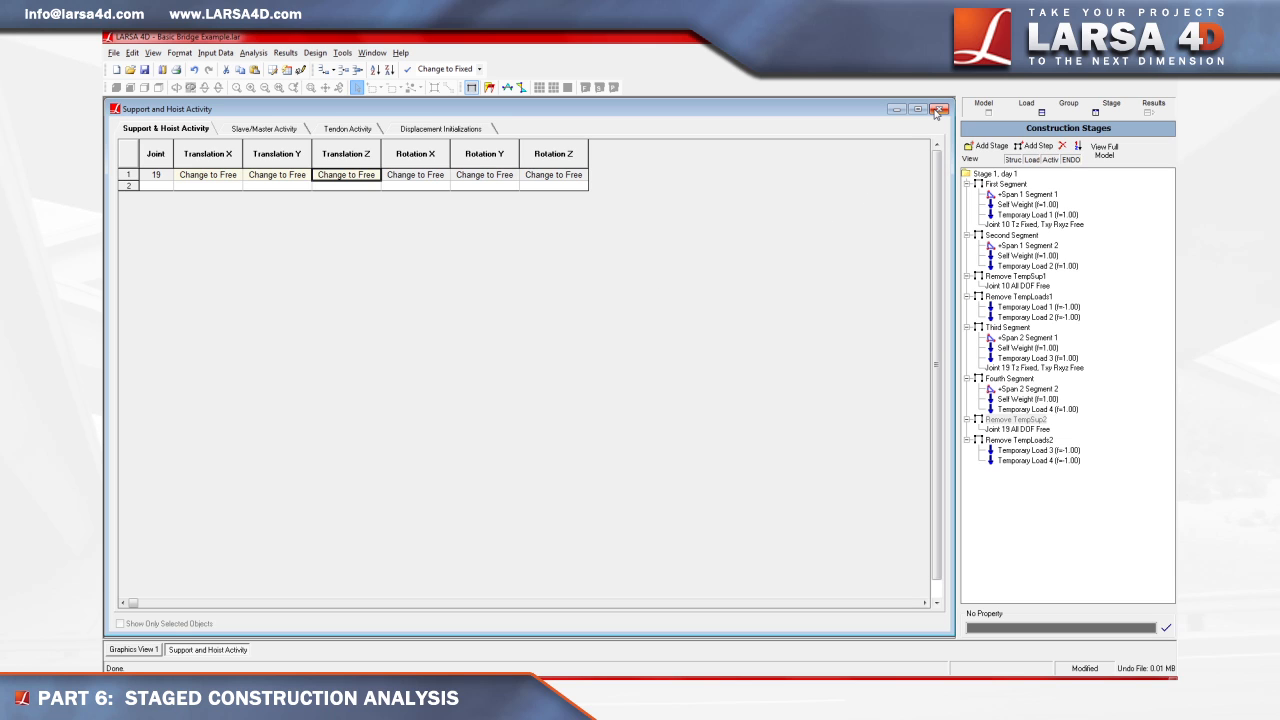
{"action": "left_click", "coordinate": [937, 110]}
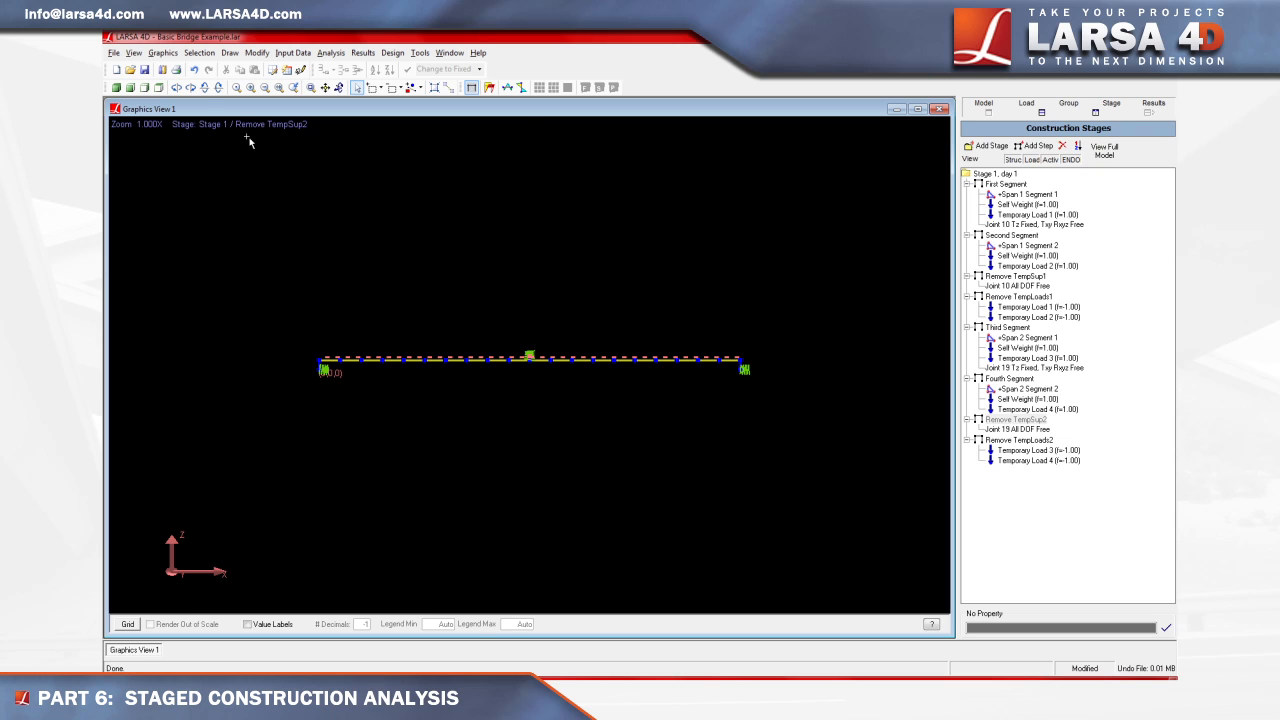
- Display input loads in the graphics view and inspect Temporary Load 1 to 4 in their respective segment steps
{"action": "left_click", "coordinate": [163, 53]}
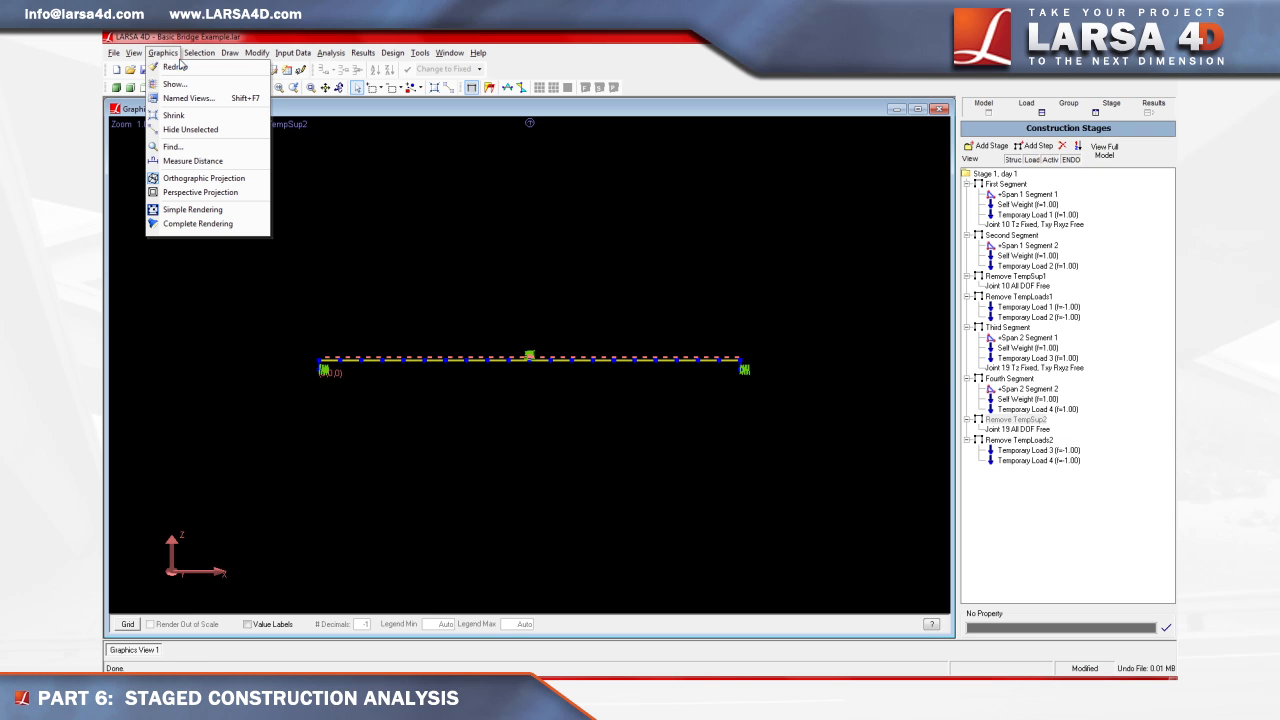
{"action": "left_click", "coordinate": [186, 85]}
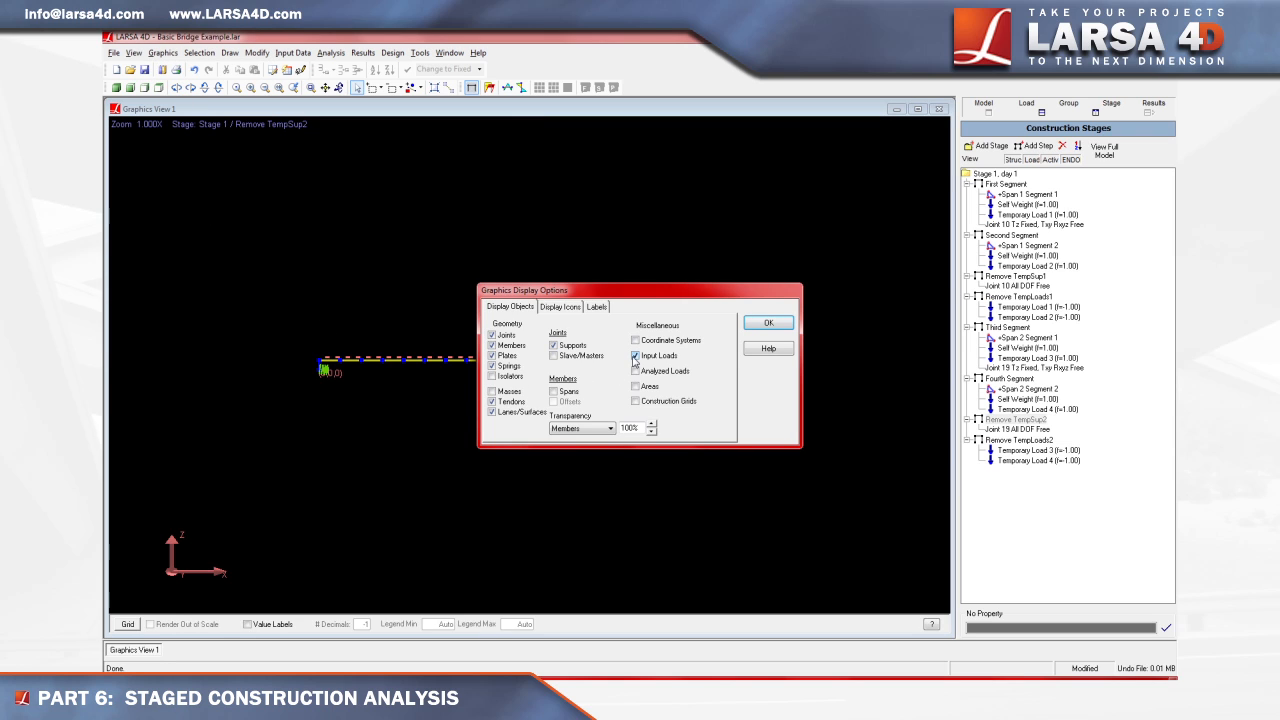
{"action": "left_click", "coordinate": [750, 324]}
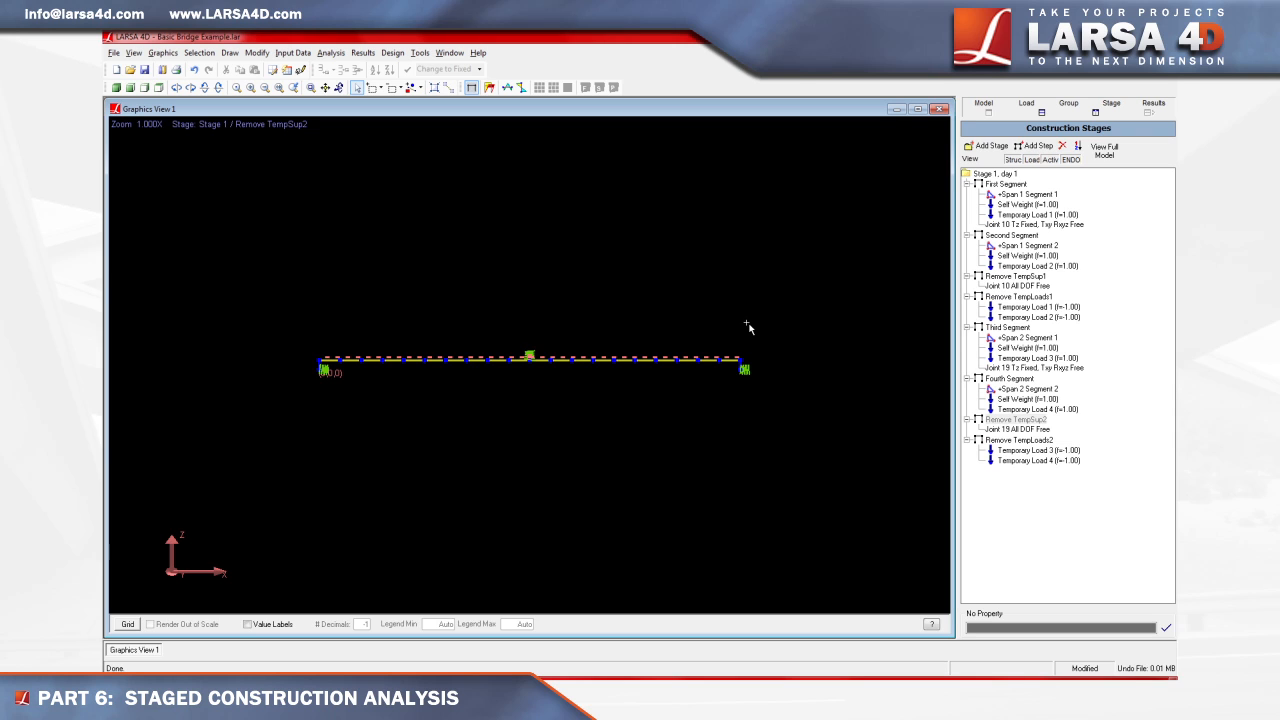
{"action": "left_click", "coordinate": [1006, 216]}
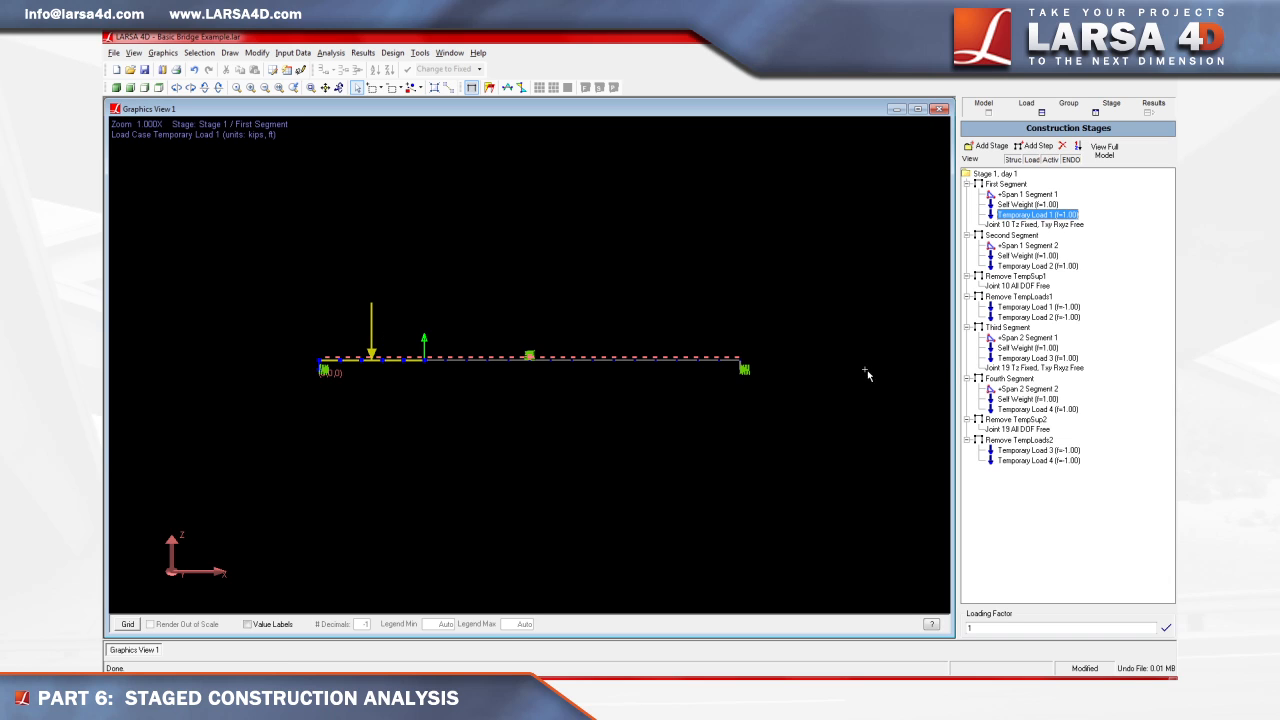
{"action": "left_click", "coordinate": [1007, 267]}
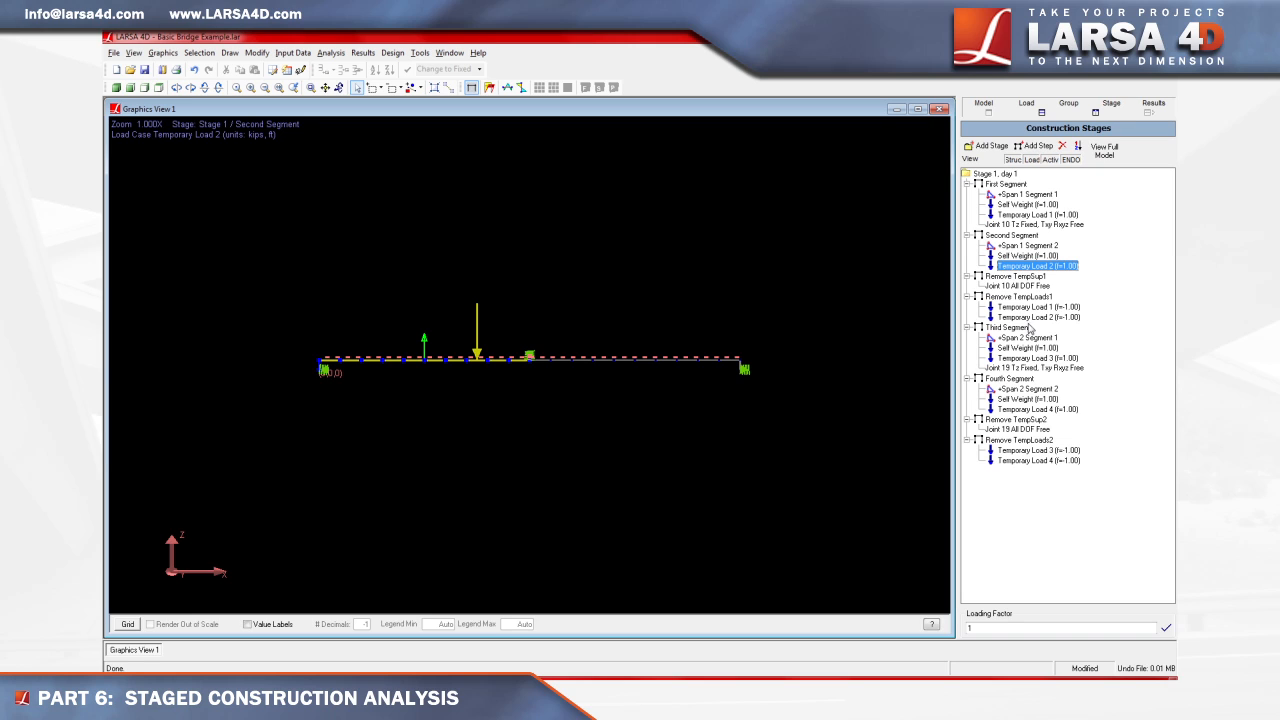
{"action": "left_click", "coordinate": [1031, 358]}
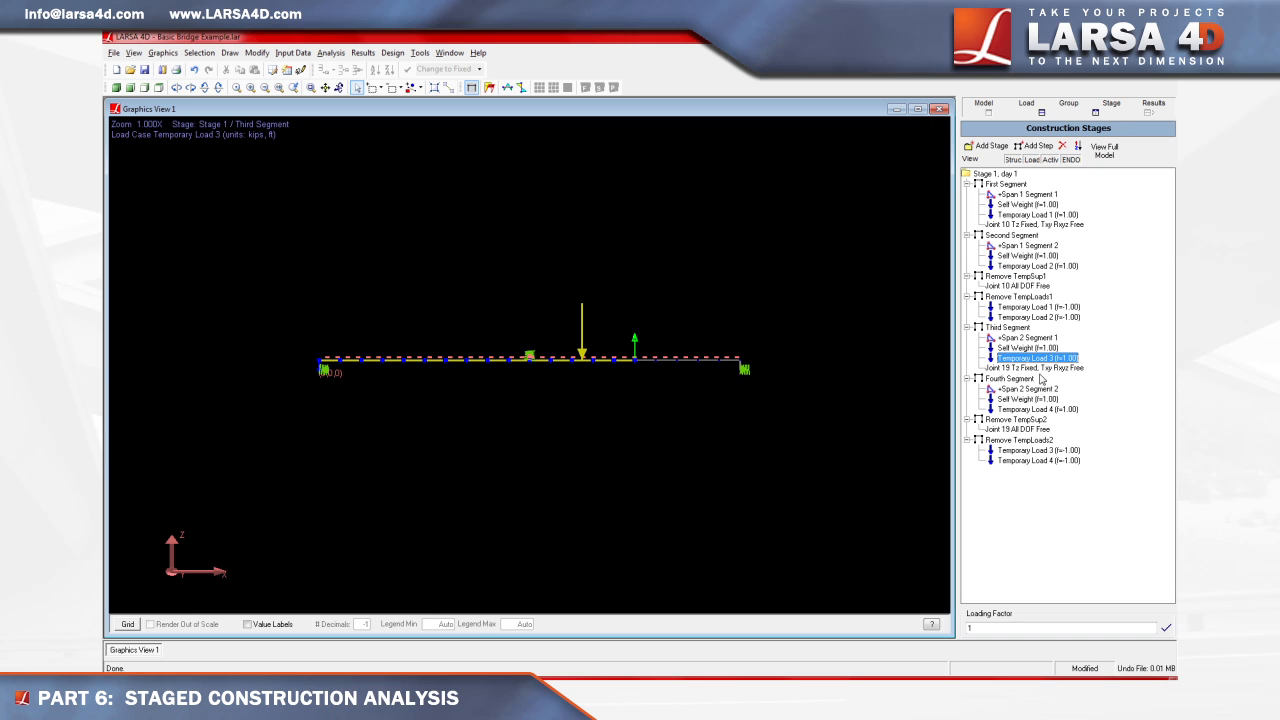
{"action": "left_click", "coordinate": [1045, 410]}
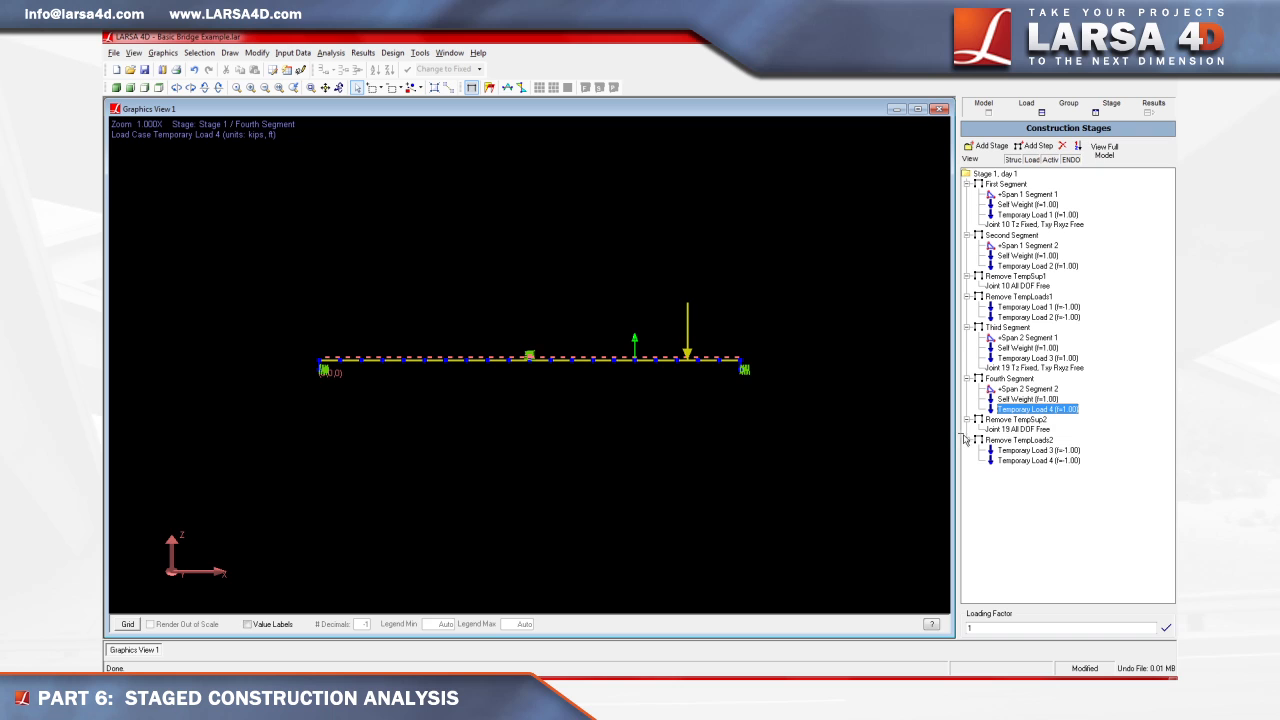
- Hide the input loads in the graphics view
{"action": "left_click", "coordinate": [163, 52]}
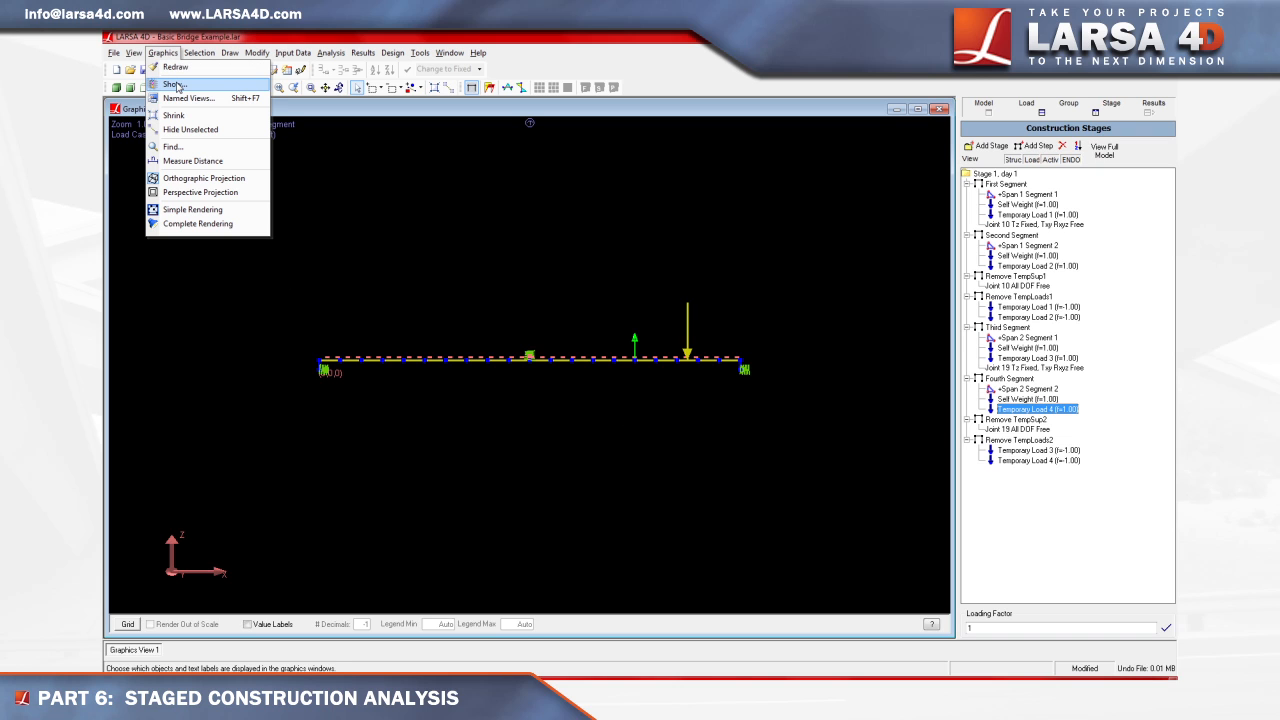
{"action": "left_click", "coordinate": [176, 86]}
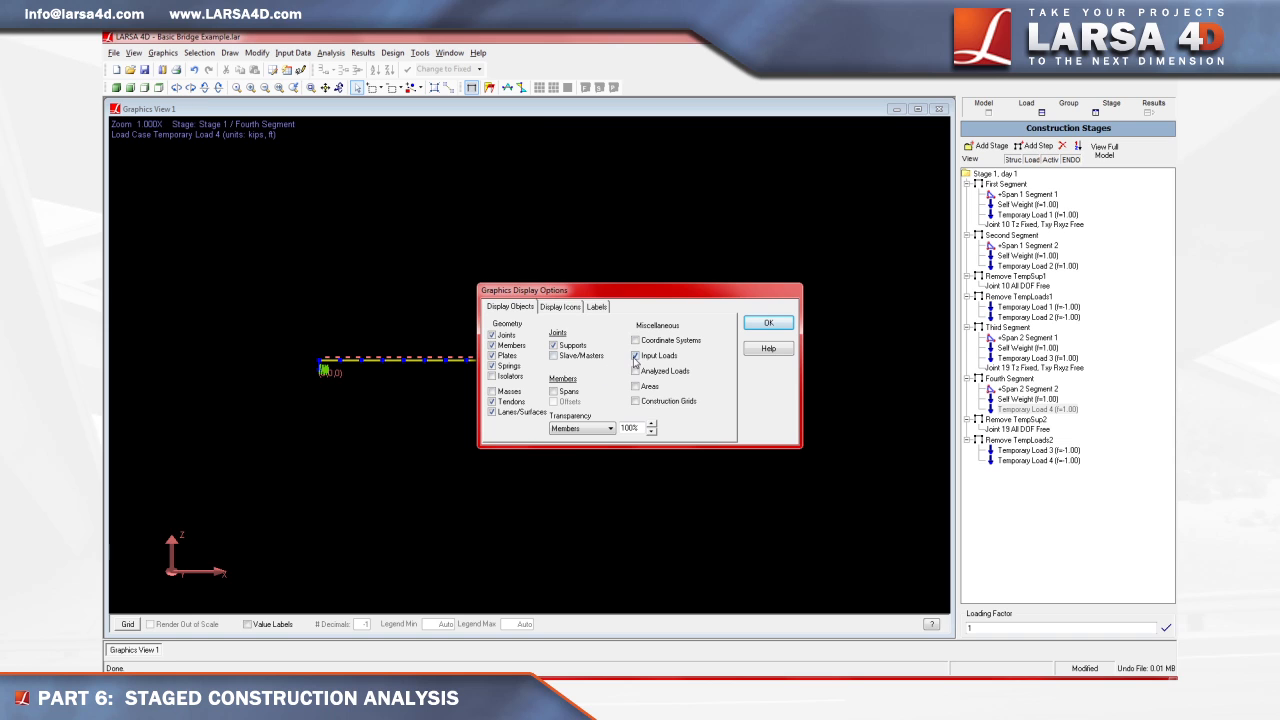
{"action": "left_click", "coordinate": [752, 325]}
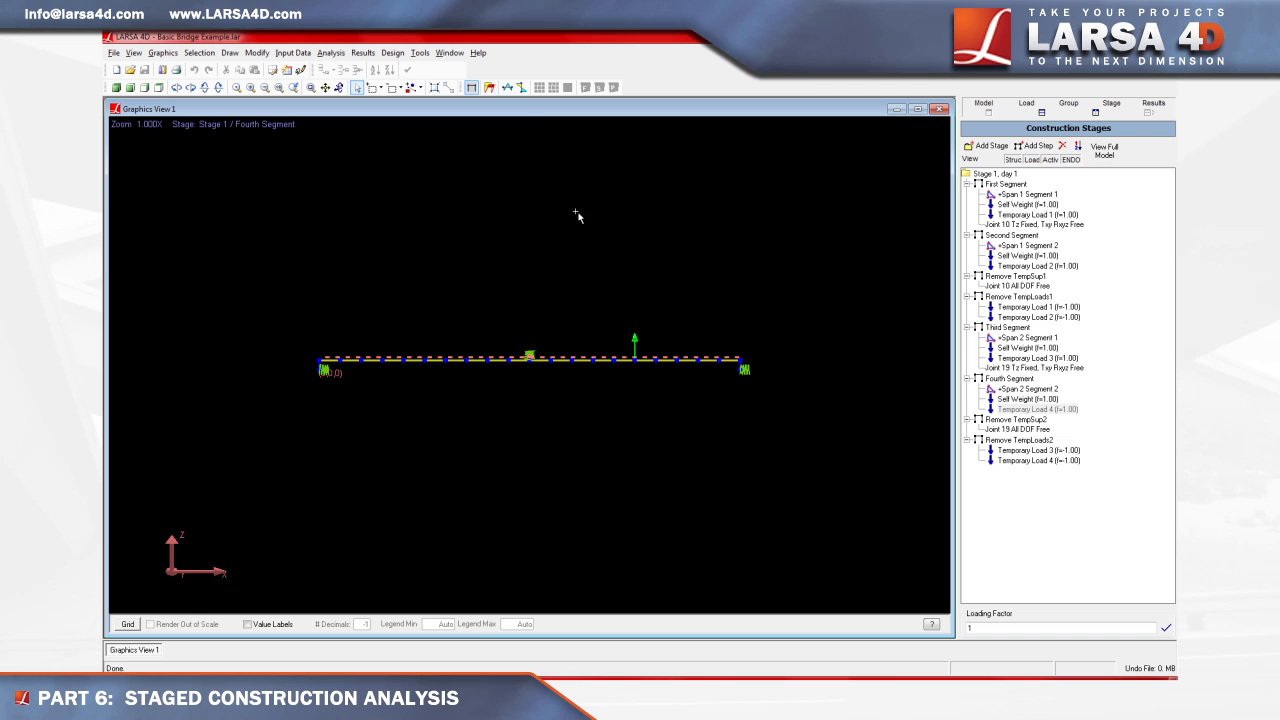
- Run the Standard staged construction analysis with the default convergence settings and close the analysis engine once it finishes
{"action": "left_click", "coordinate": [340, 55]}
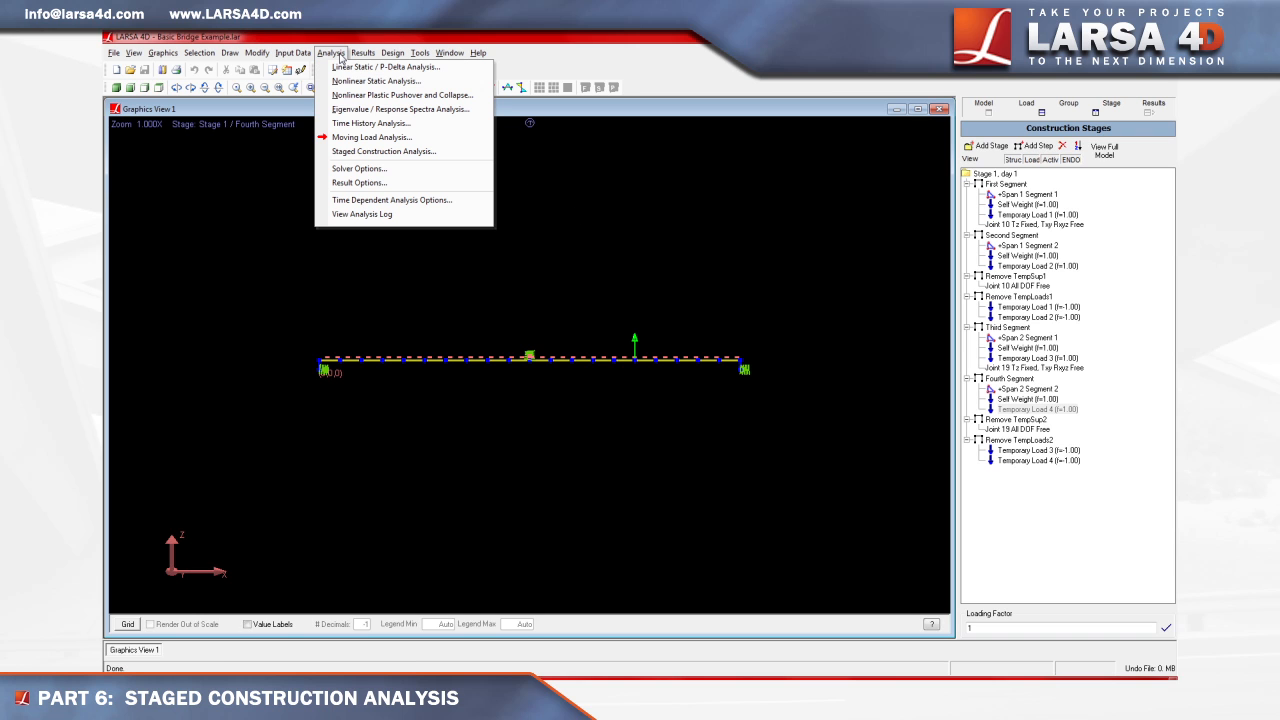
{"action": "left_click", "coordinate": [383, 151]}
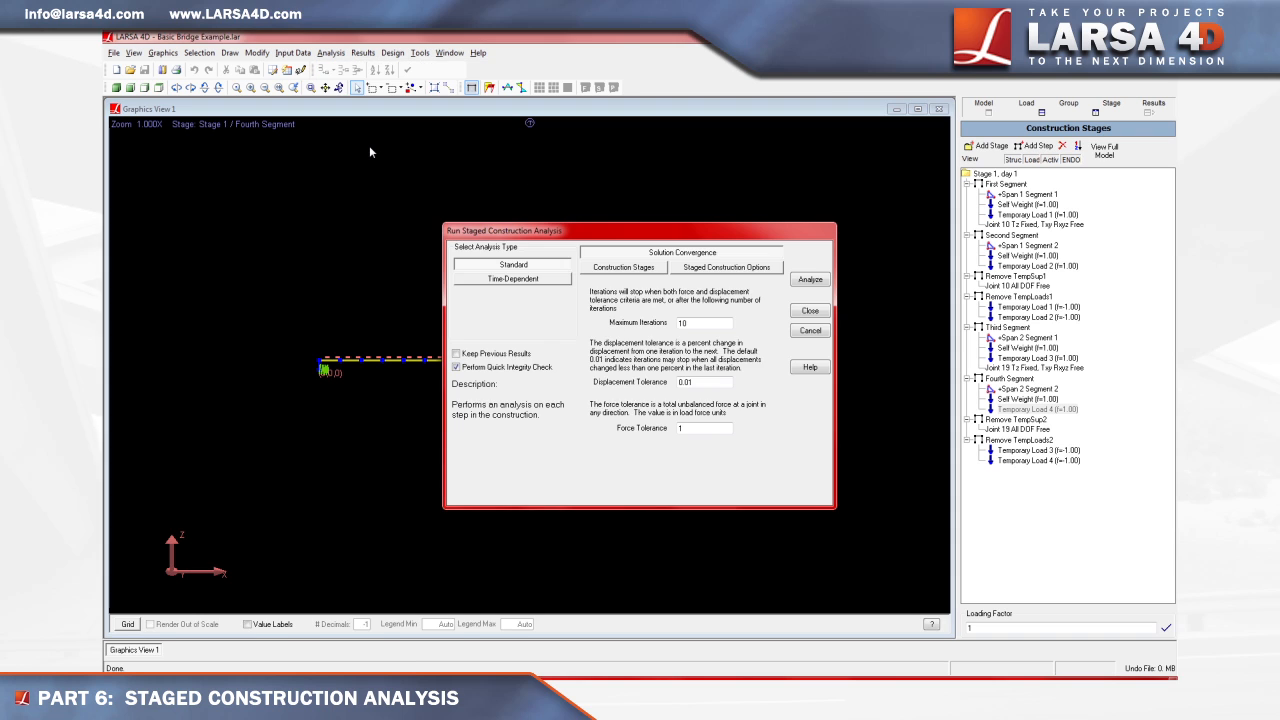
{"action": "left_click", "coordinate": [810, 282]}
{"action": "left_click", "coordinate": [703, 401]}
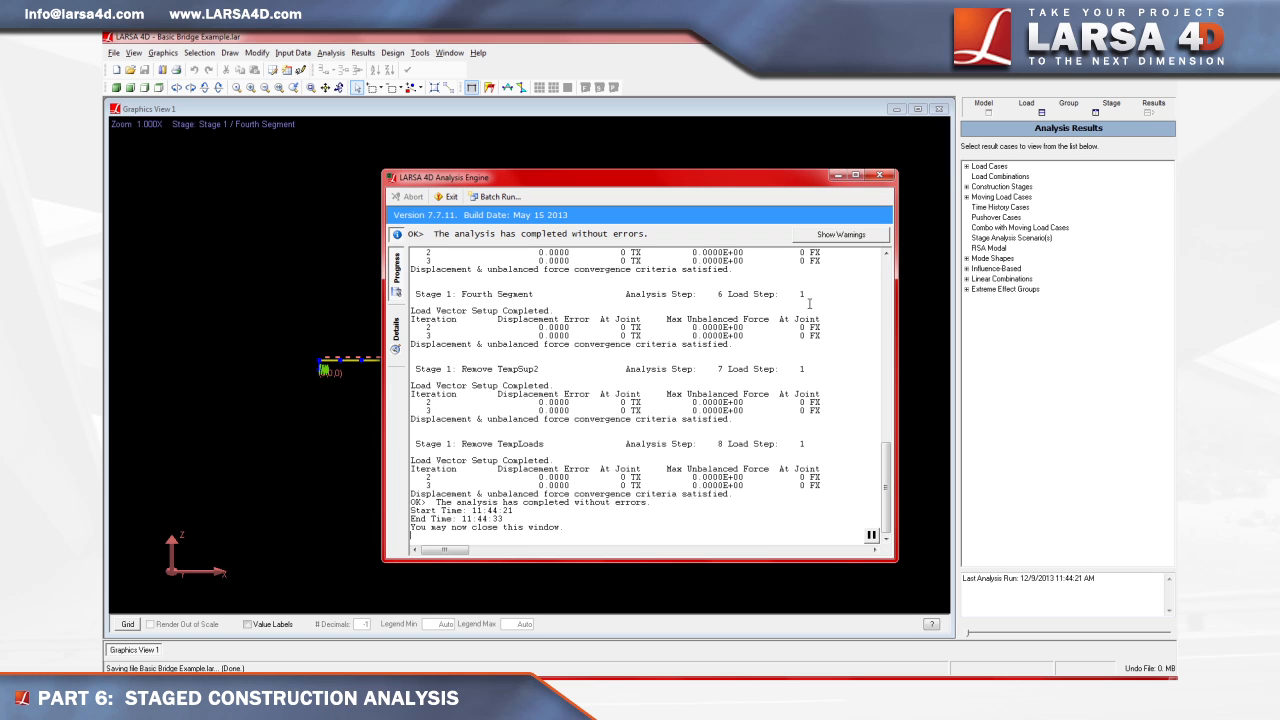
{"action": "left_click", "coordinate": [879, 175]}
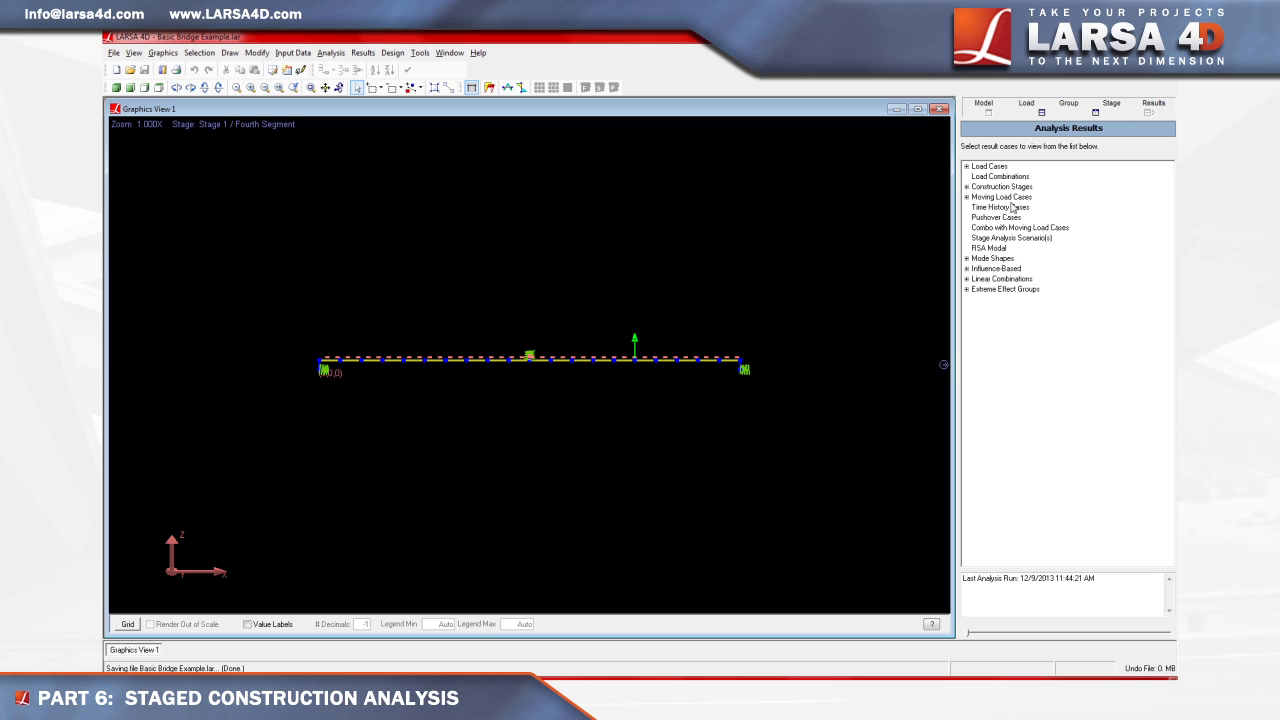
- List the Stage 1 construction step results and display the bridge members as rendered shapes
{"action": "left_click", "coordinate": [966, 187]}
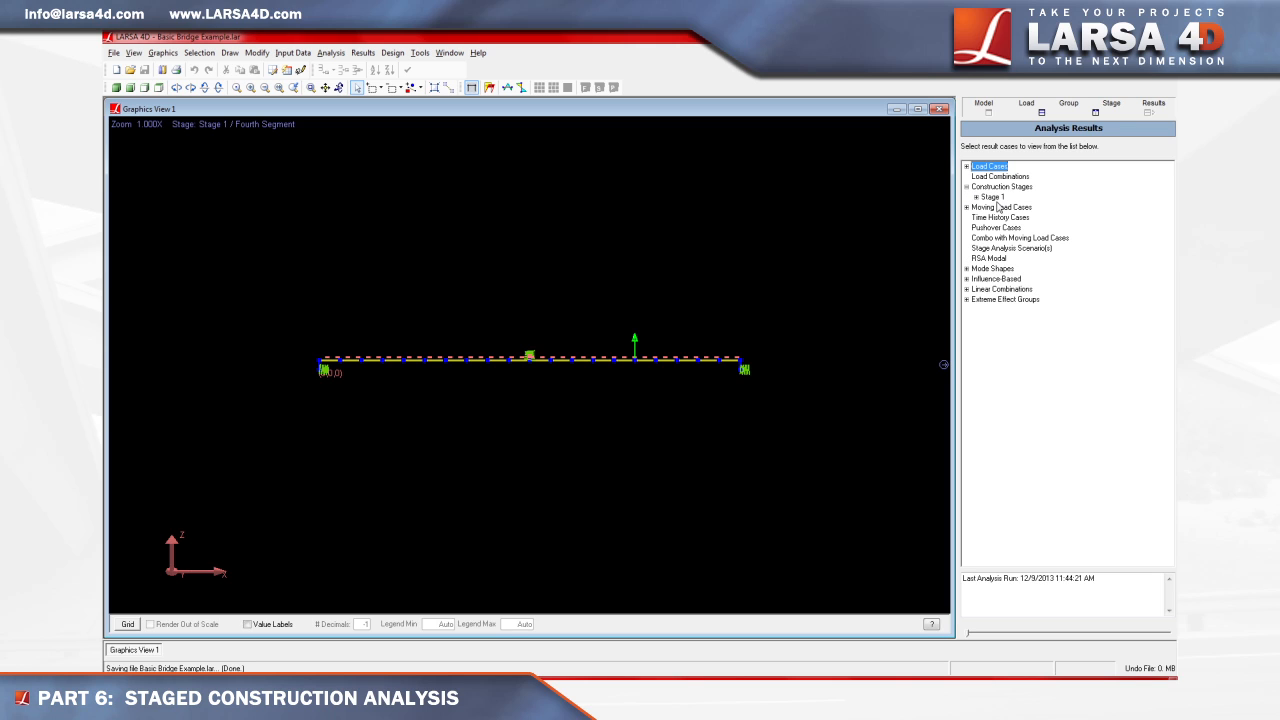
{"action": "left_click", "coordinate": [976, 197]}
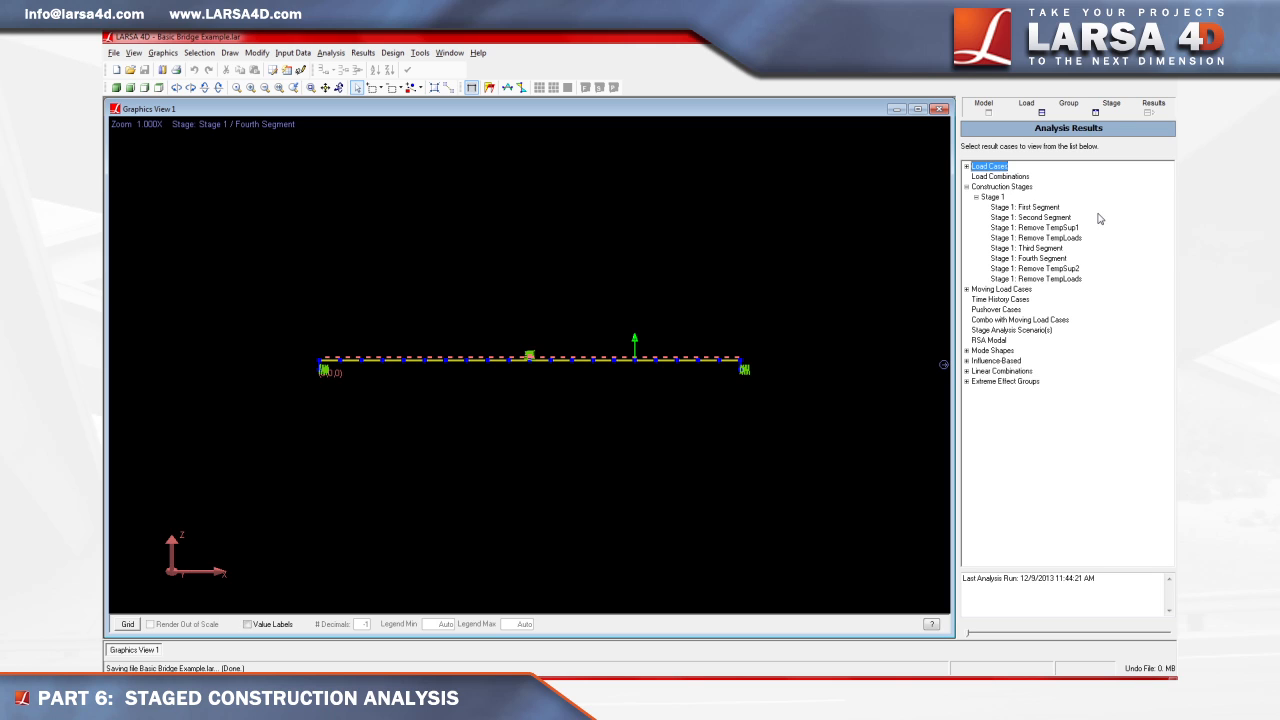
{"action": "left_click", "coordinate": [165, 53]}
{"action": "left_click", "coordinate": [209, 229]}
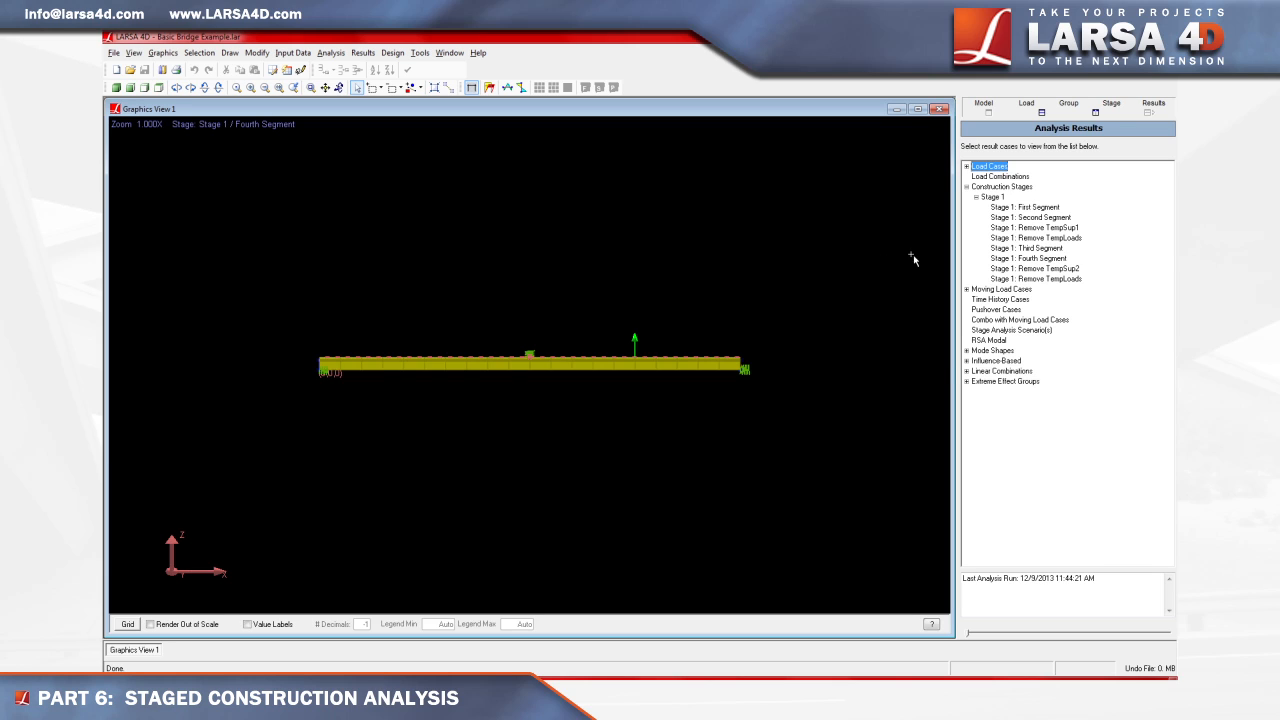
- Display the deformed model for Stage 1: First Segment with a scale factor of 128
{"action": "left_click", "coordinate": [1008, 210]}
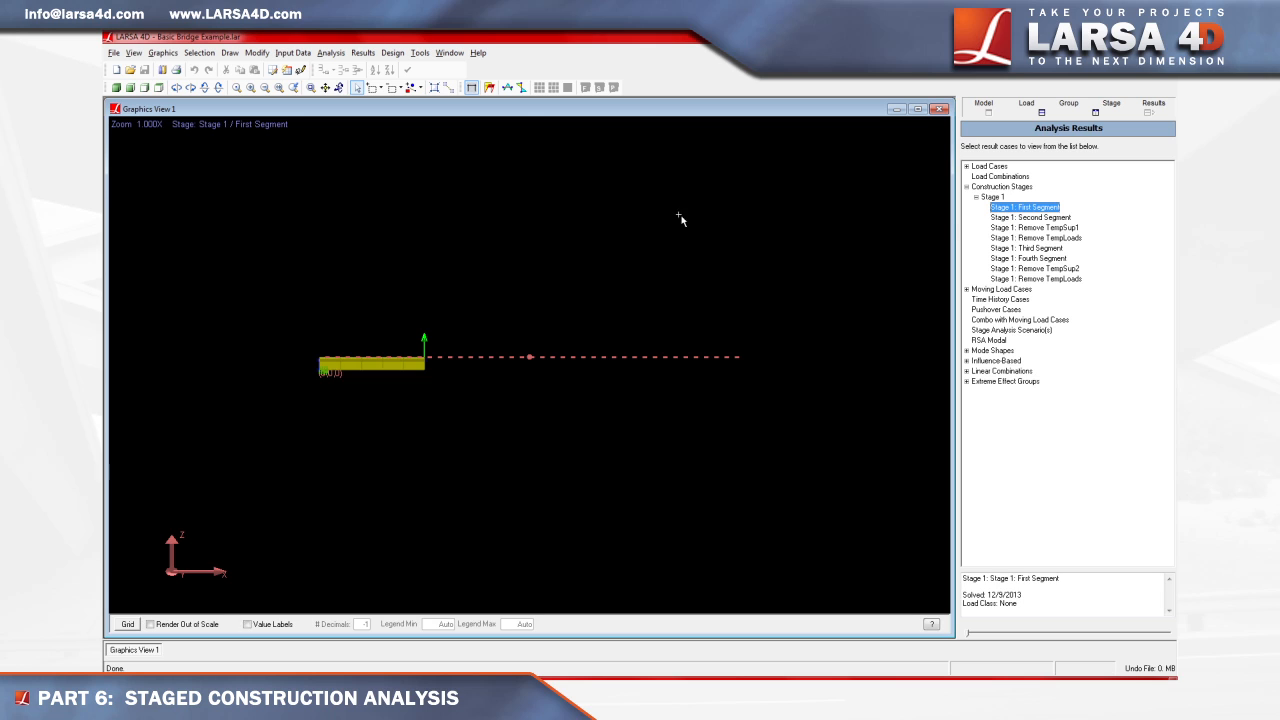
{"action": "left_click", "coordinate": [489, 88]}
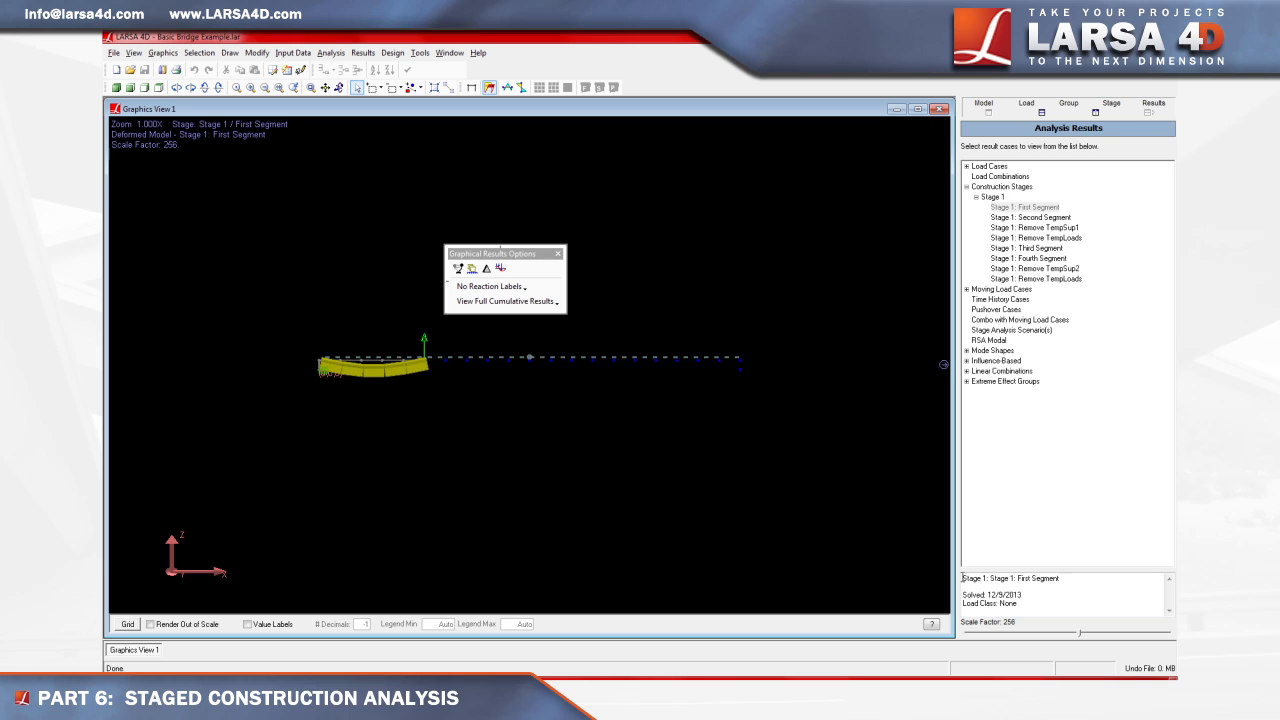
{"action": "left_click_drag", "start_coordinate": [1066, 633], "coordinate": [1063, 637]}
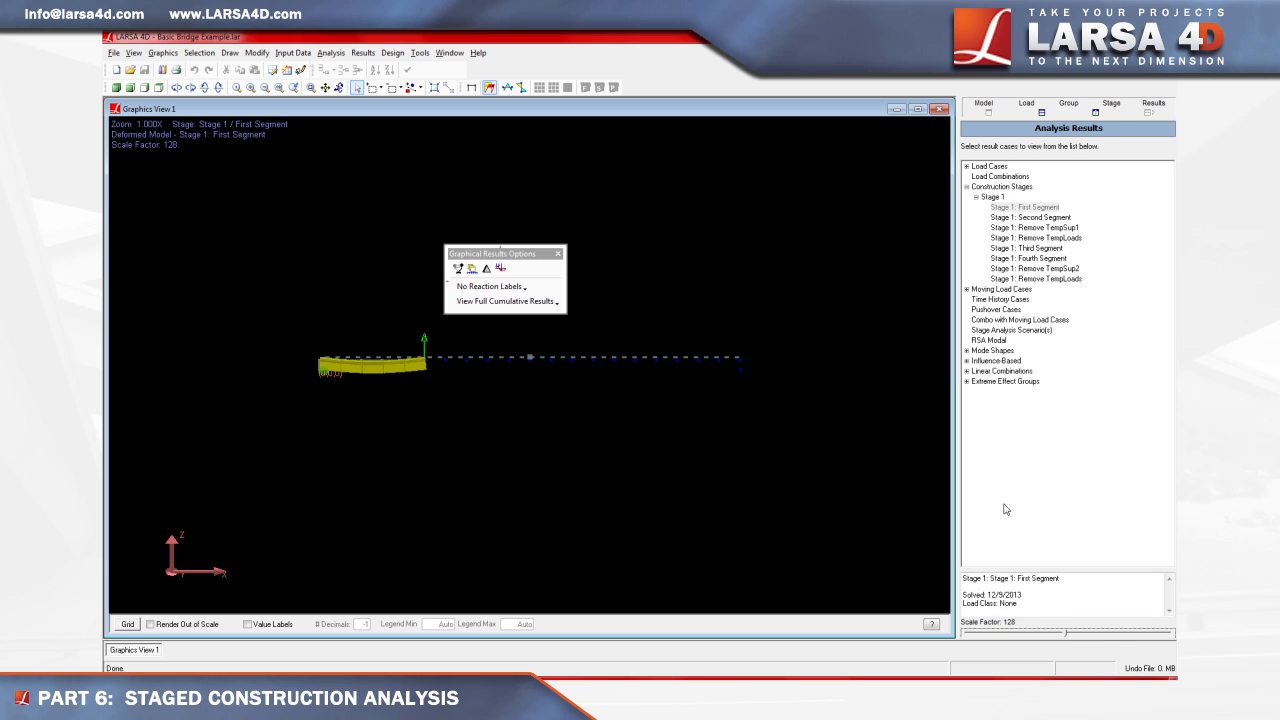
- Examine the deformed shape of each following Stage 1 construction step, from Second Segment through the final Remove TempLoads
{"action": "left_click", "coordinate": [1078, 373]}
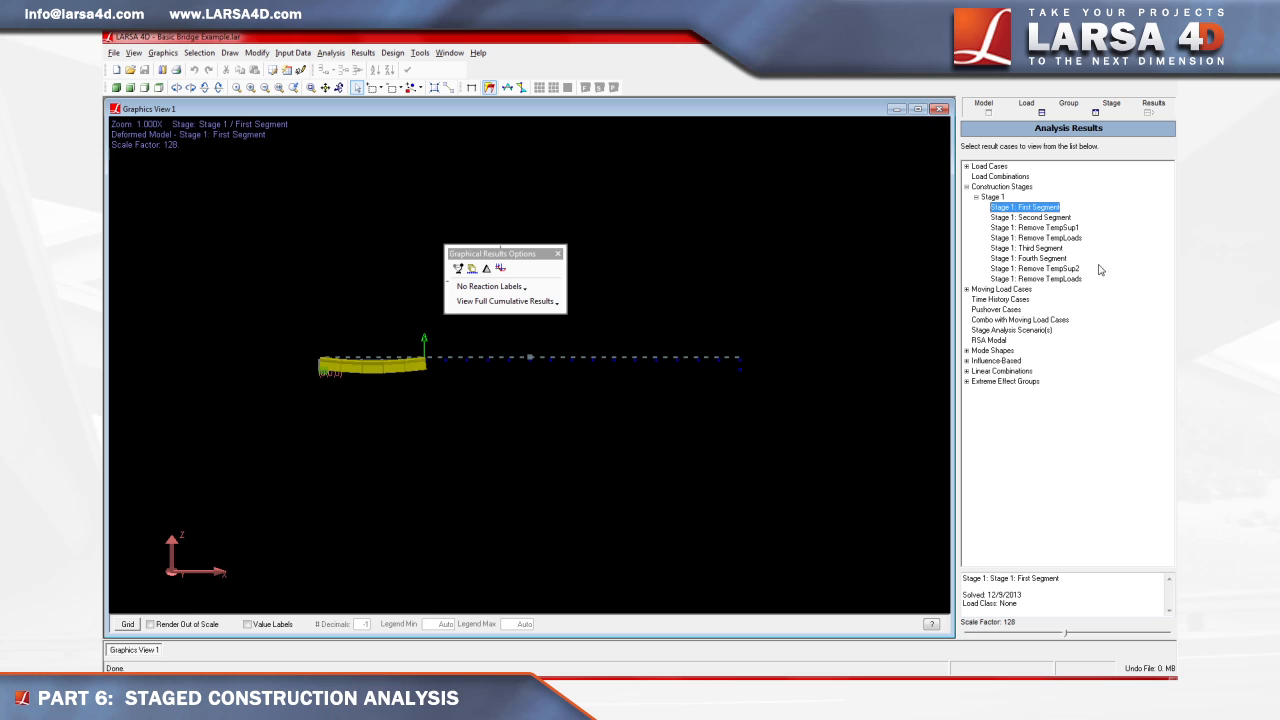
{"action": "left_click", "coordinate": [1066, 218]}
{"action": "left_click", "coordinate": [1066, 228]}
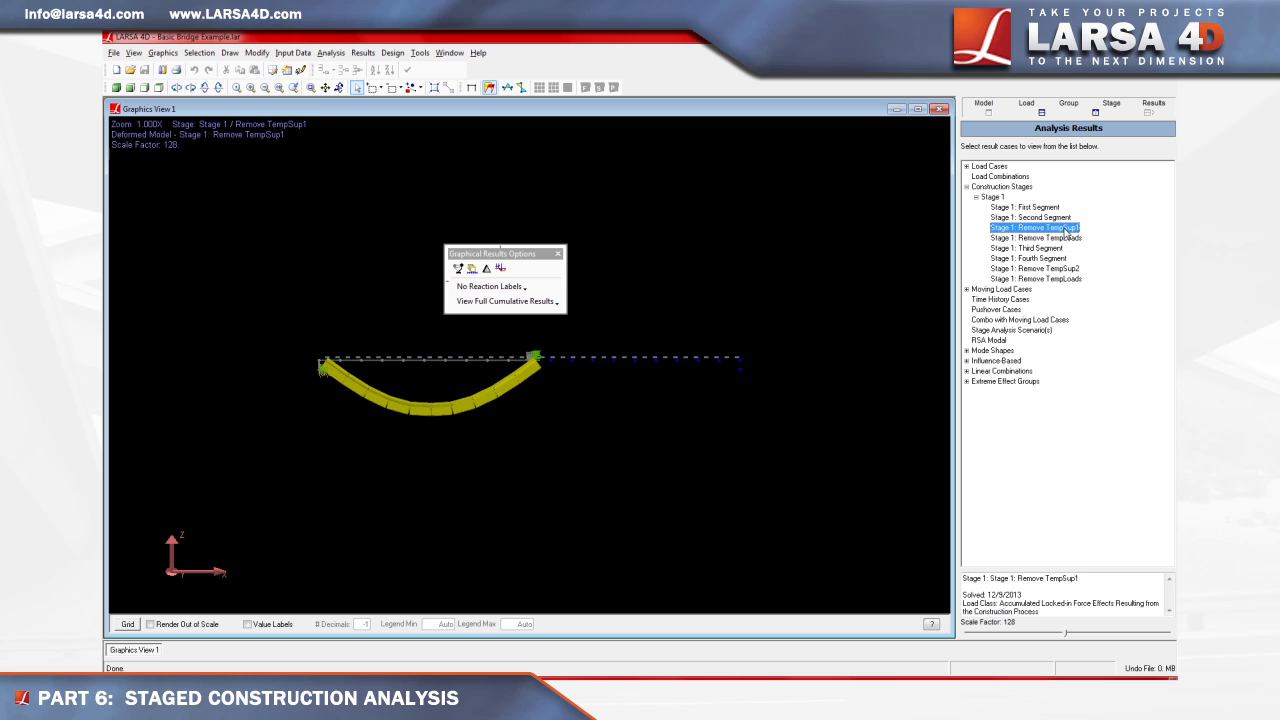
{"action": "left_click", "coordinate": [1066, 238]}
{"action": "left_click", "coordinate": [1058, 248]}
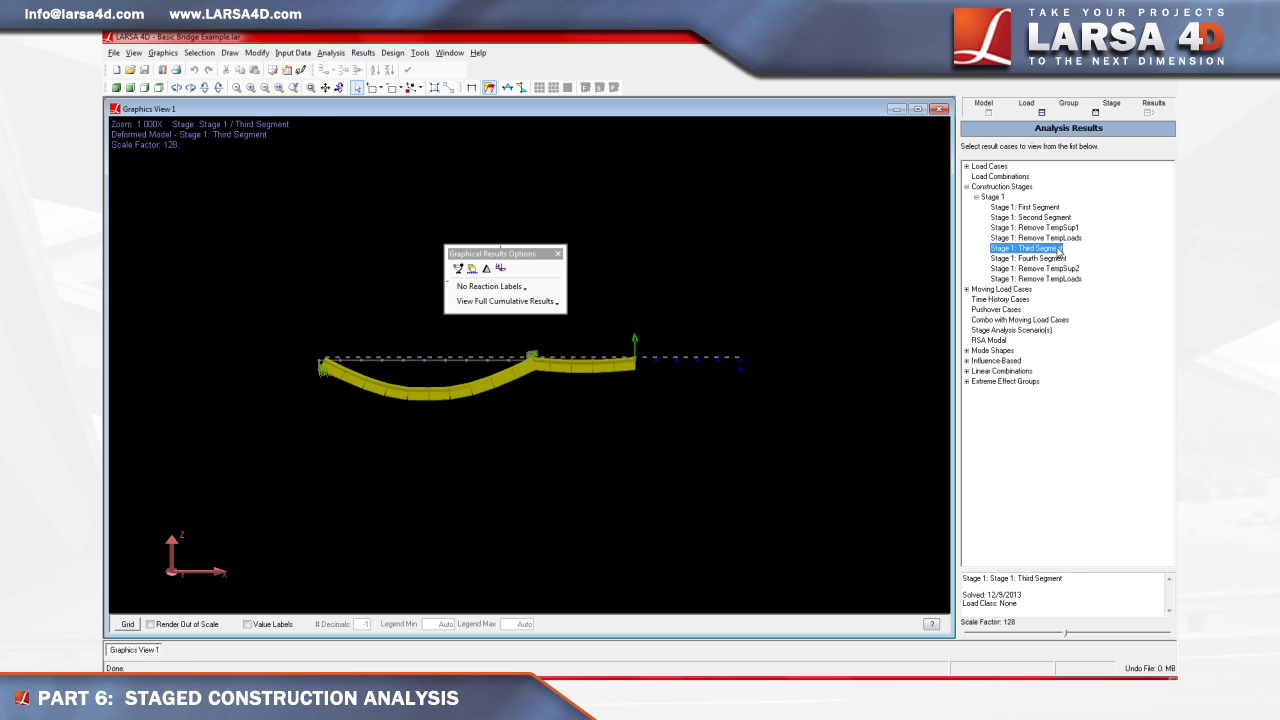
{"action": "left_click", "coordinate": [1059, 260]}
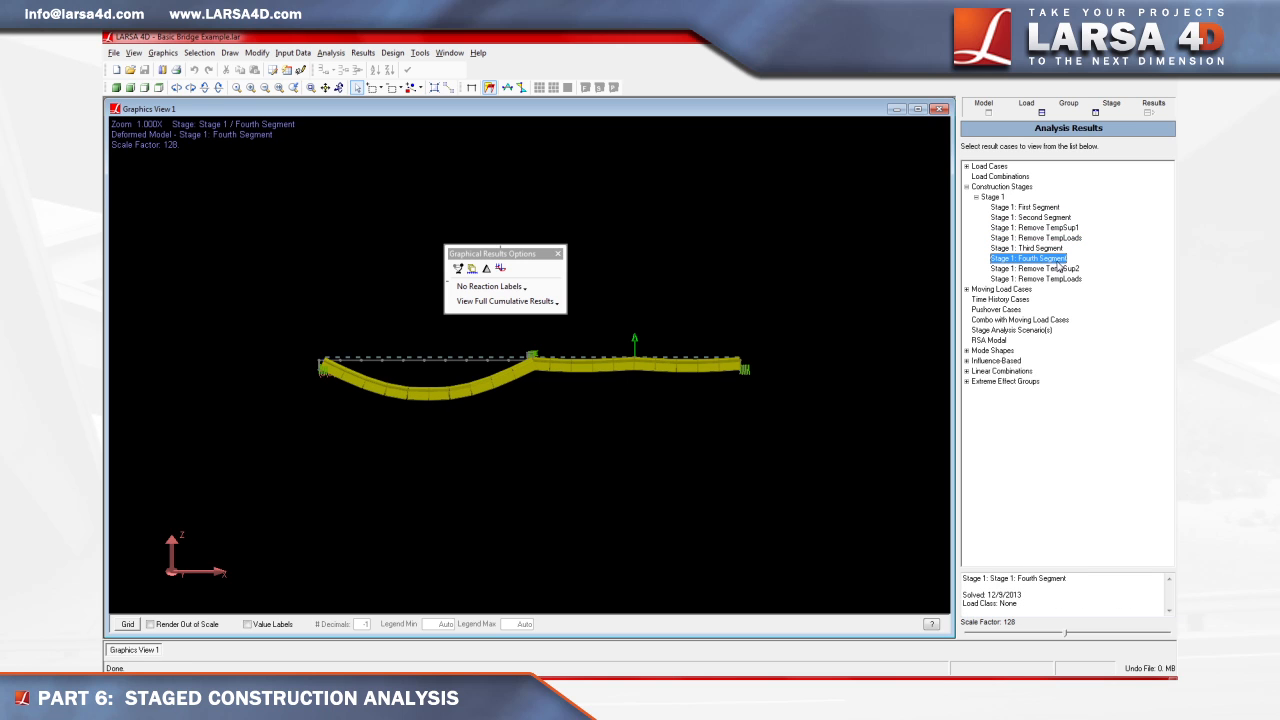
{"action": "left_click", "coordinate": [1060, 269]}
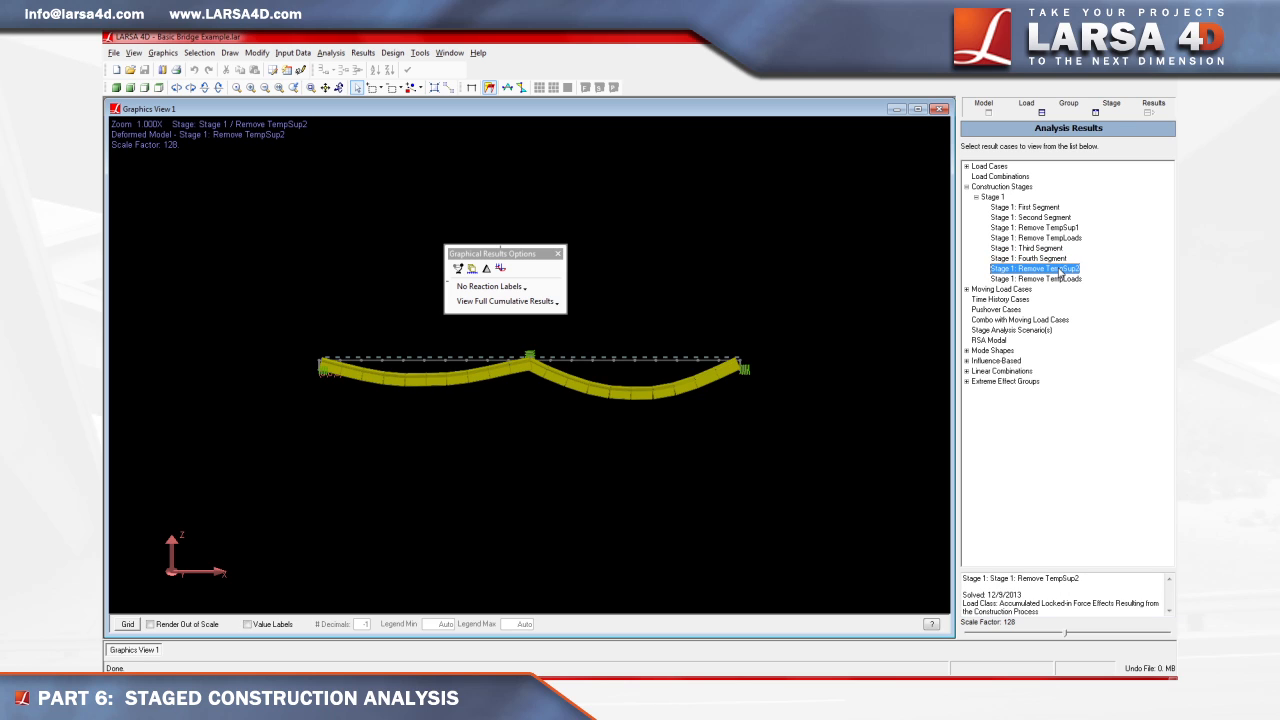
{"action": "left_click", "coordinate": [1061, 279]}
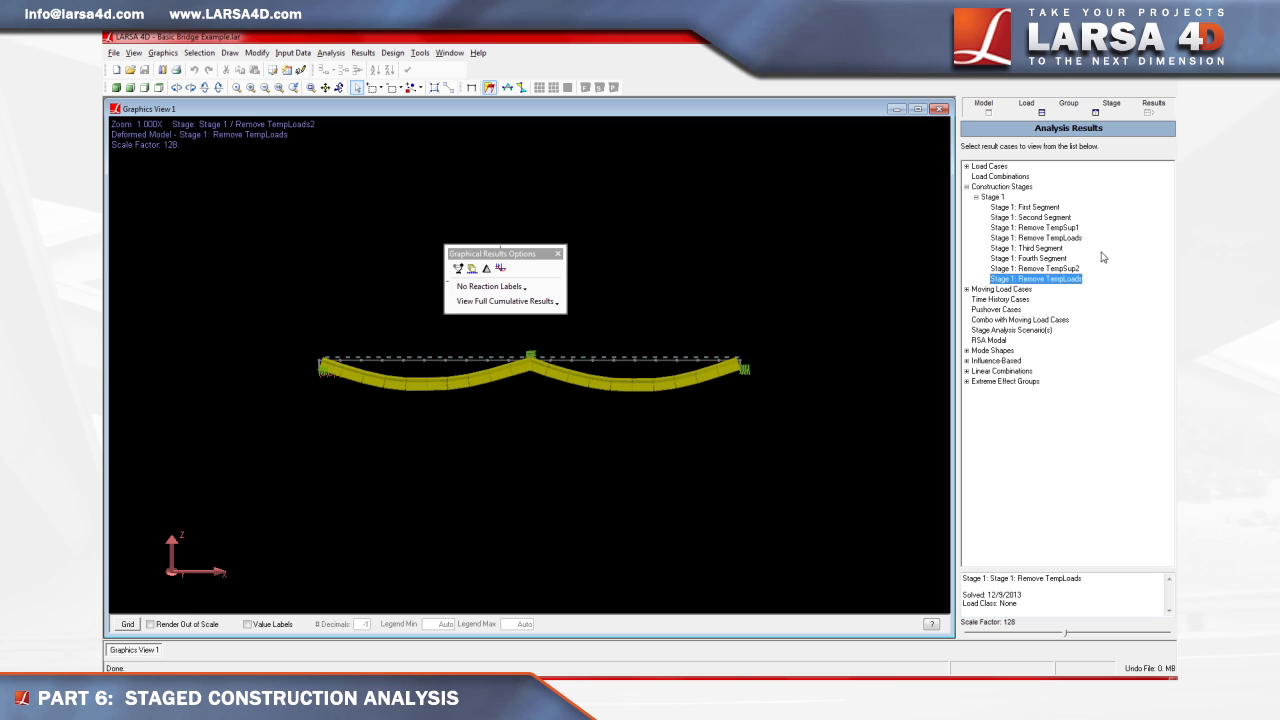
- Return to the construction stages and show the full, undeformed bridge model
{"action": "left_click", "coordinate": [1110, 106]}
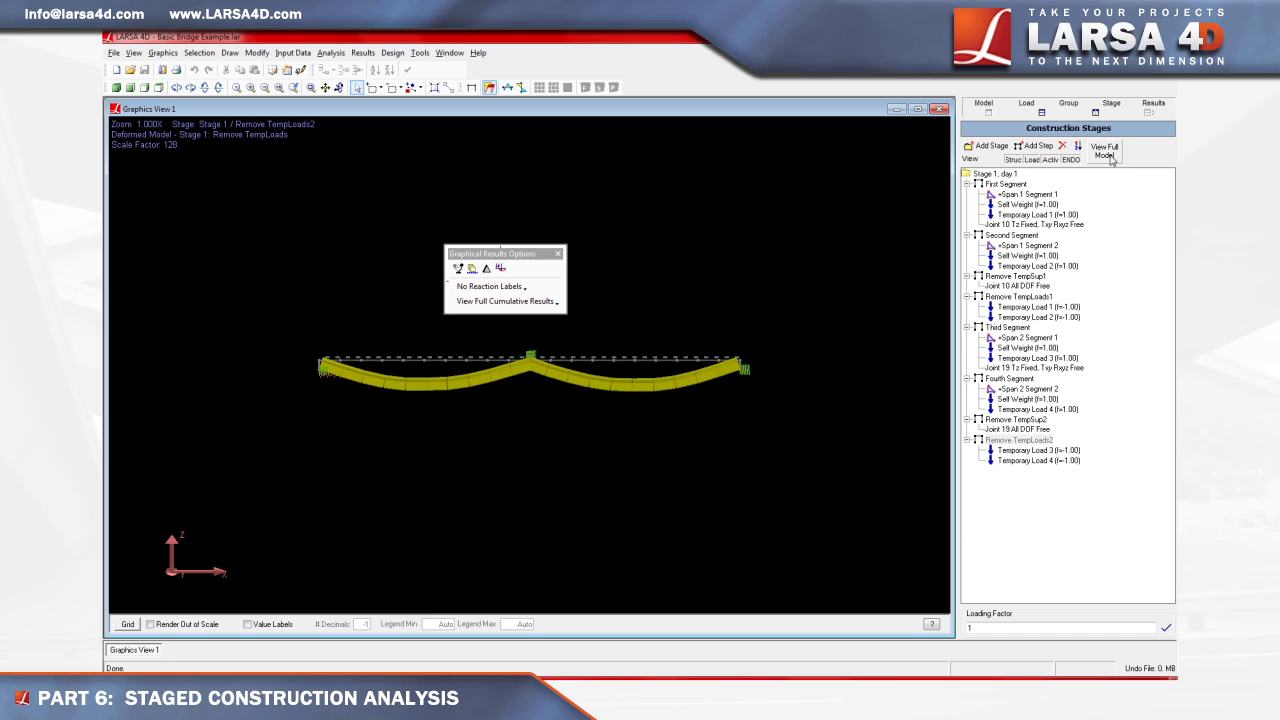
{"action": "left_click", "coordinate": [1108, 152]}
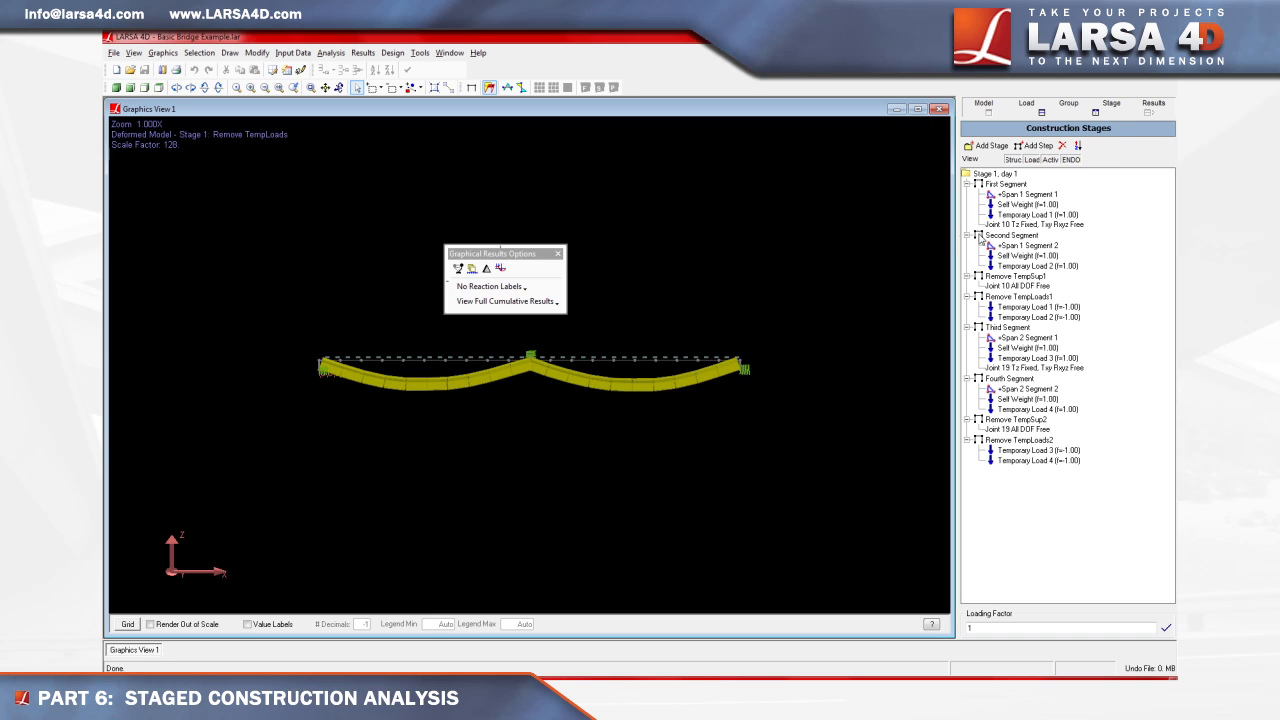
{"action": "left_click", "coordinate": [471, 88]}
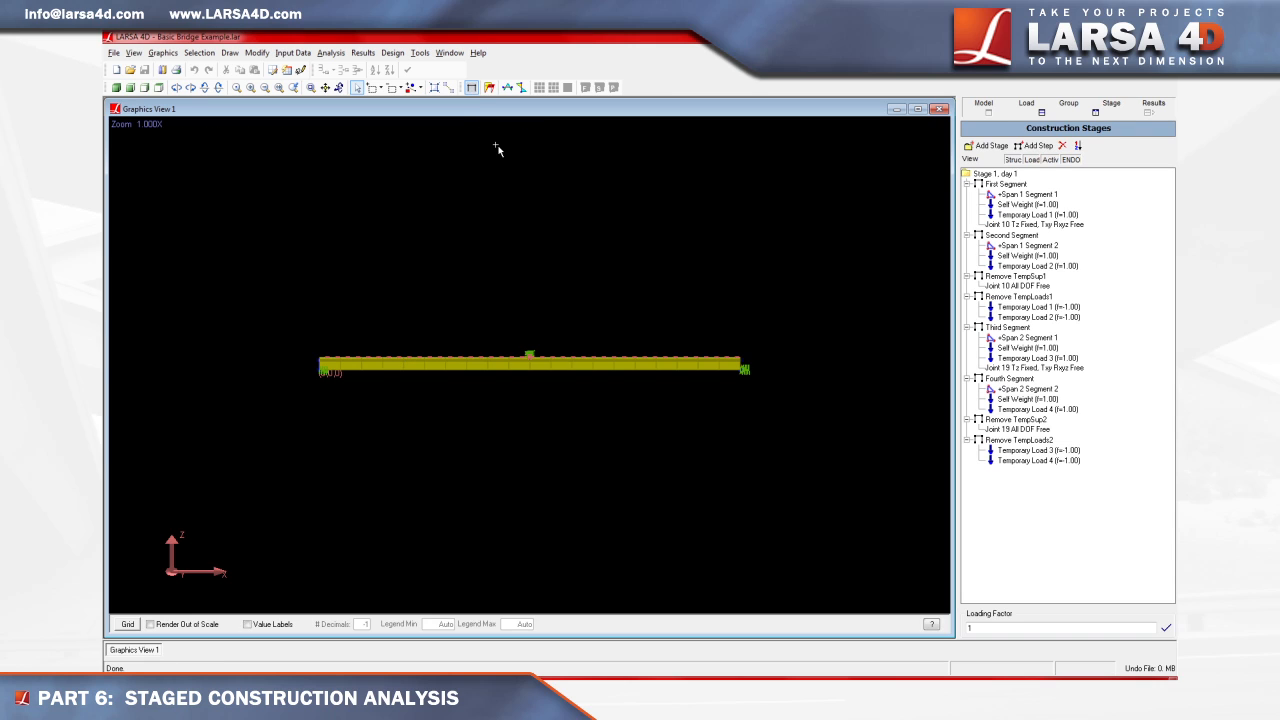